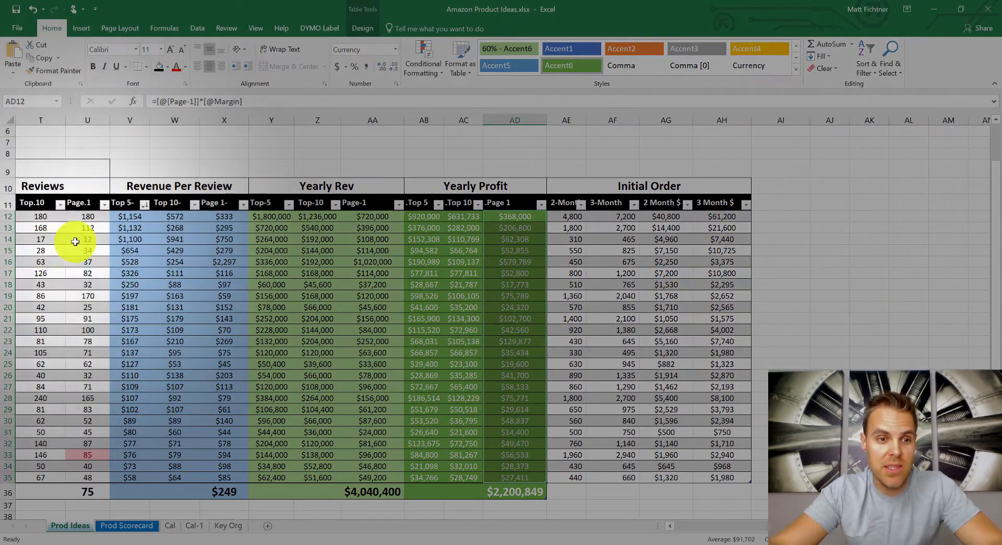
Step: Review the Page 1 review counts, and select the Search Term column at the start of the Prod Ideas table
left_click_drag(69, 224, 71, 220)
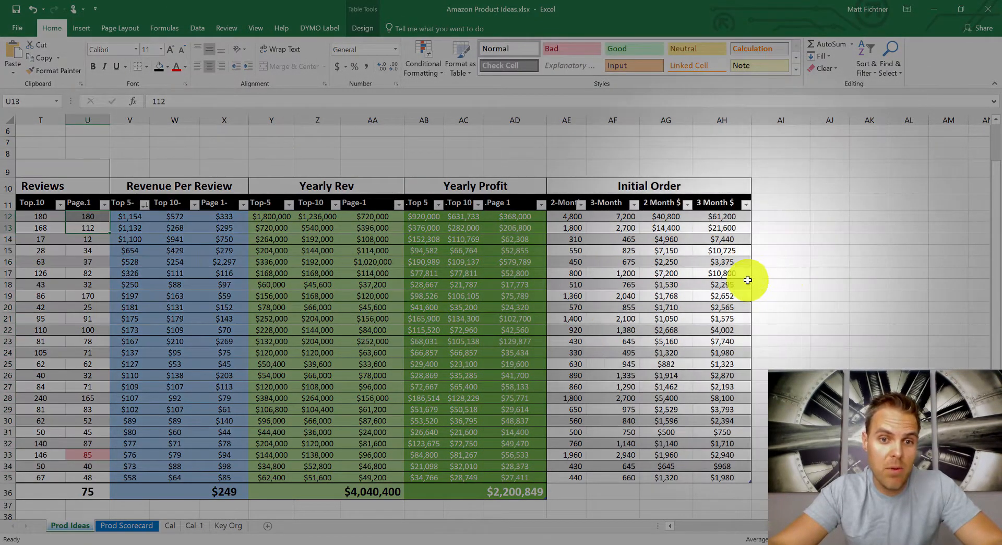
scroll(761, 501, "left", 6)
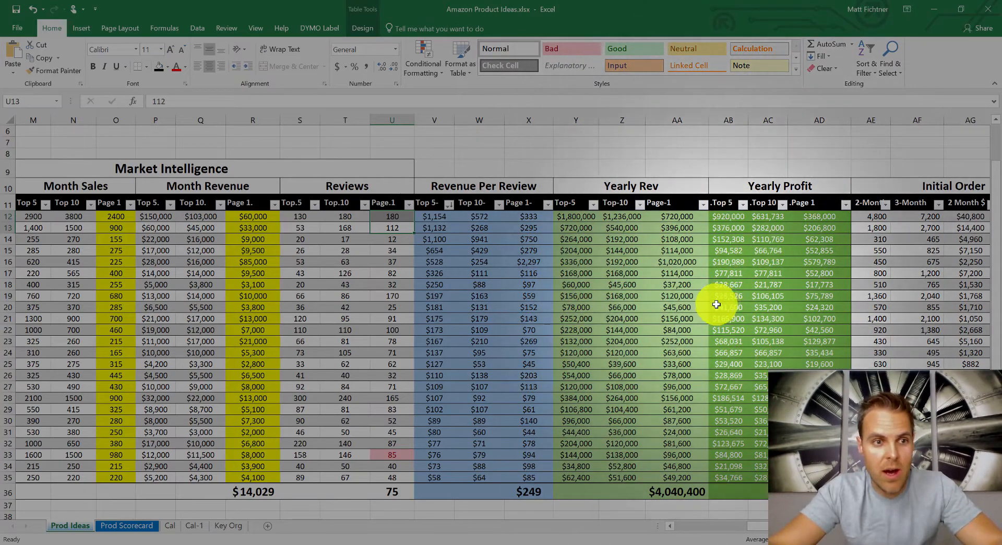
left_click(730, 524)
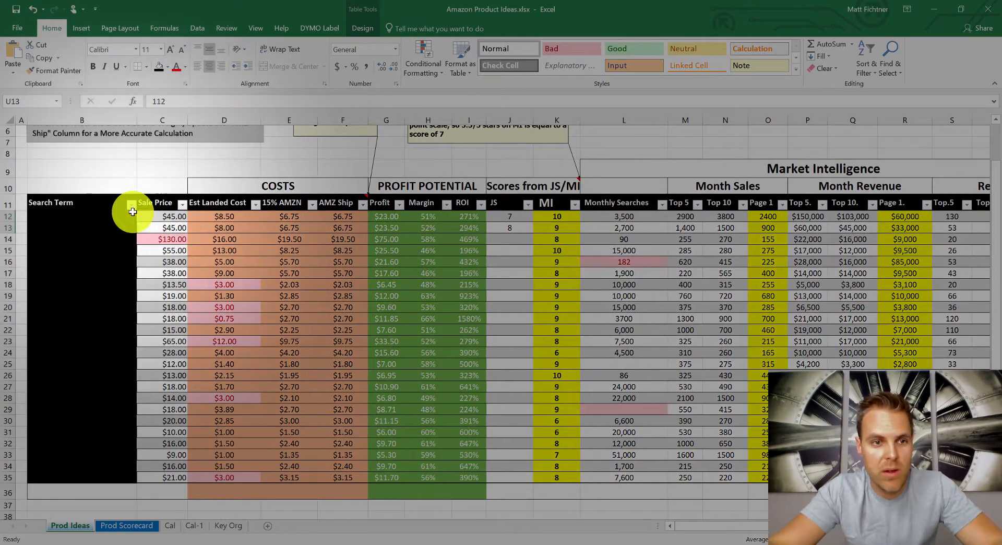
left_click_drag(86, 169, 99, 454)
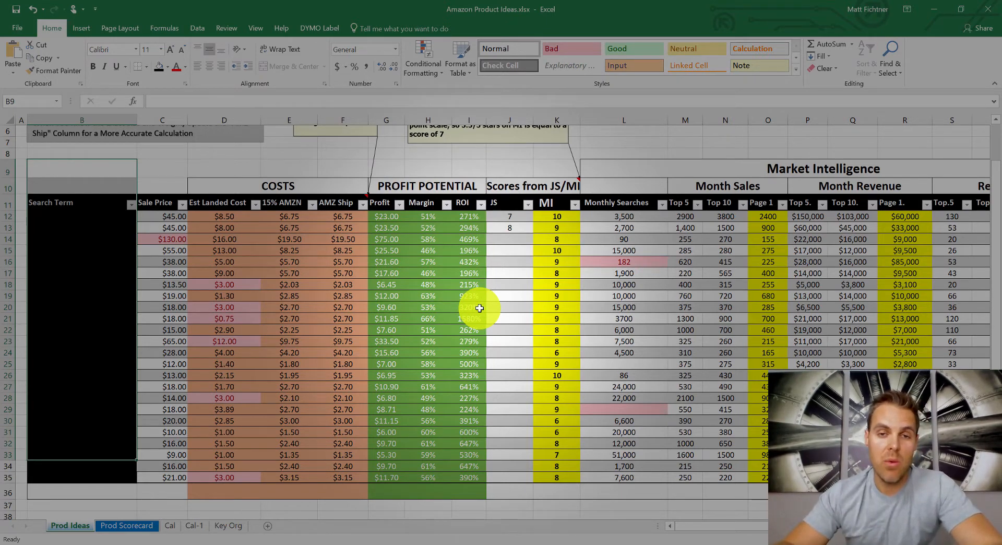
Step: Examine the Page 1 monthly sales column and the Page 1 monthly revenue figures with their average
scroll(479, 308, "right", 3)
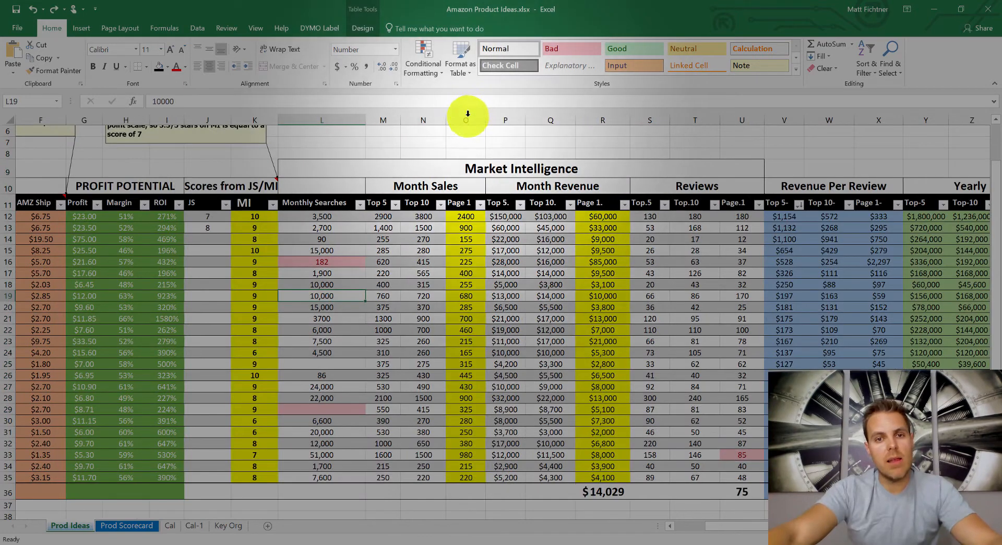
left_click(465, 120)
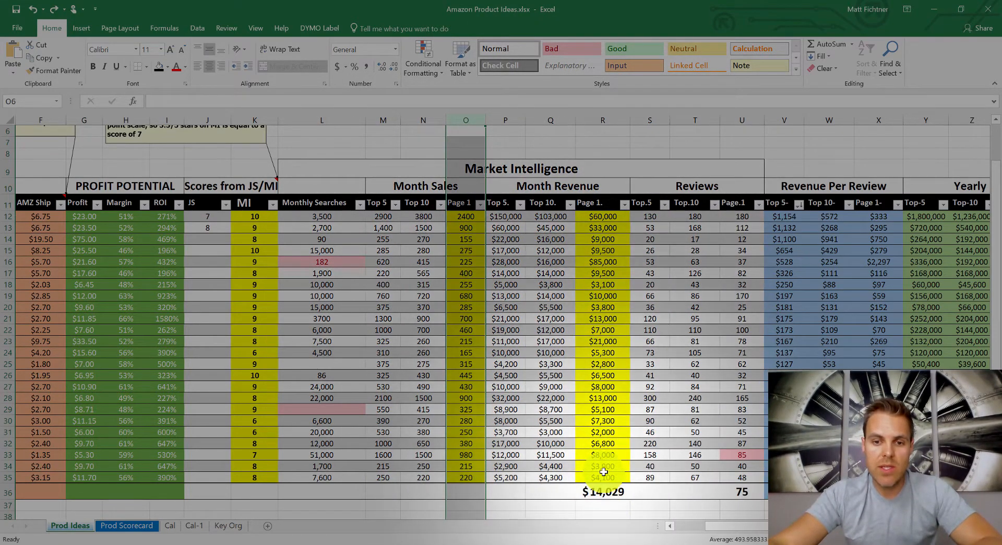
left_click_drag(603, 477, 603, 217)
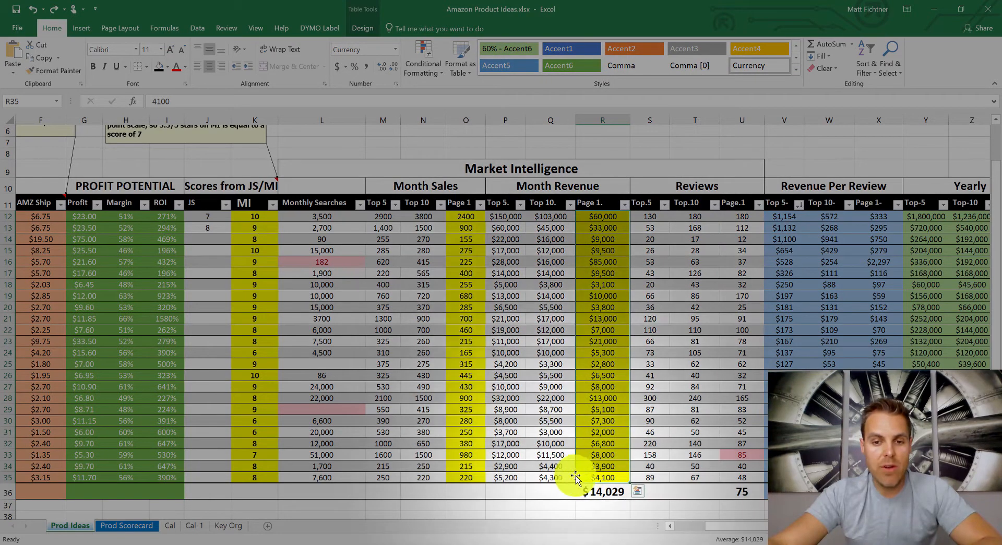
left_click(601, 492)
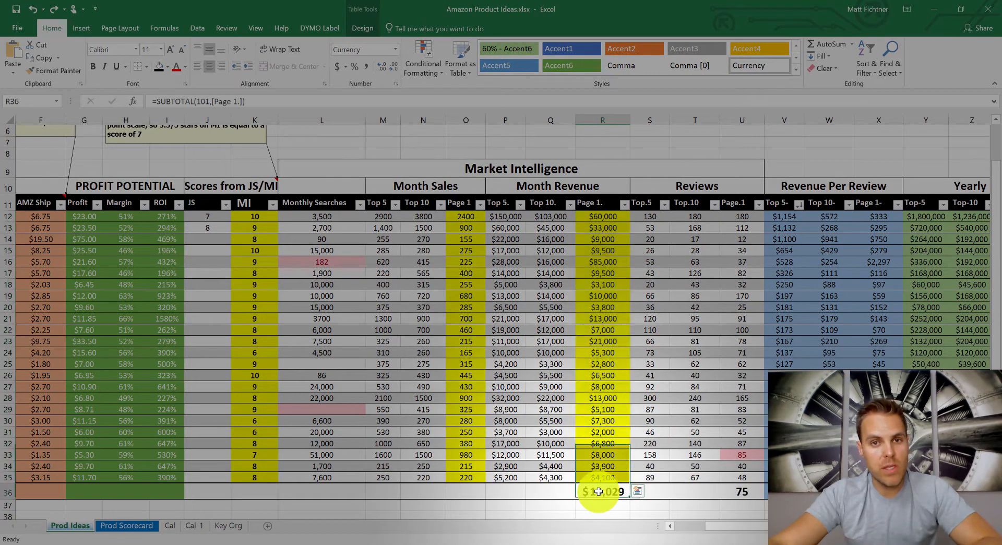
scroll(760, 531, "right", 2)
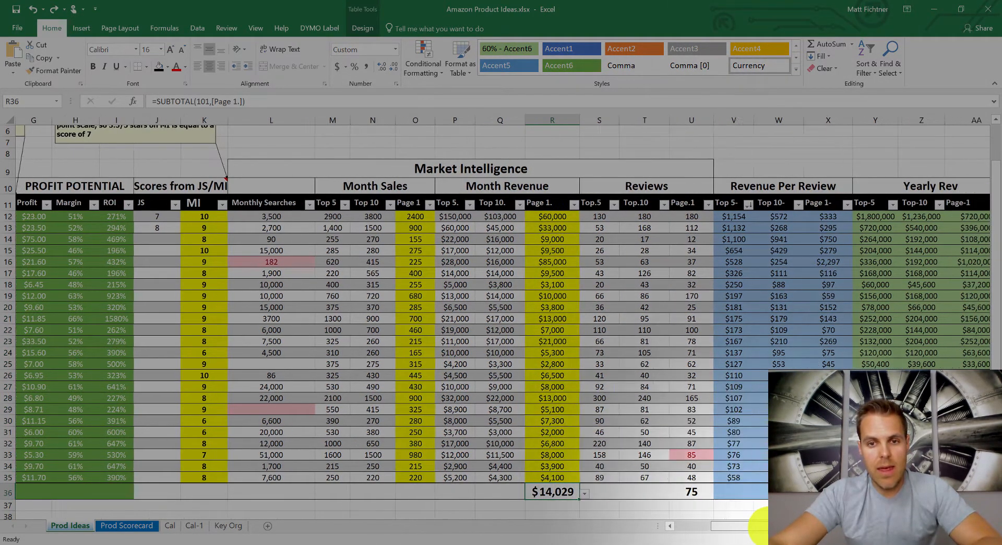
Step: Inspect the Page 1 averages for Reviews and Revenue Per Review, including the formula for one product's revenue per review
left_click(657, 494)
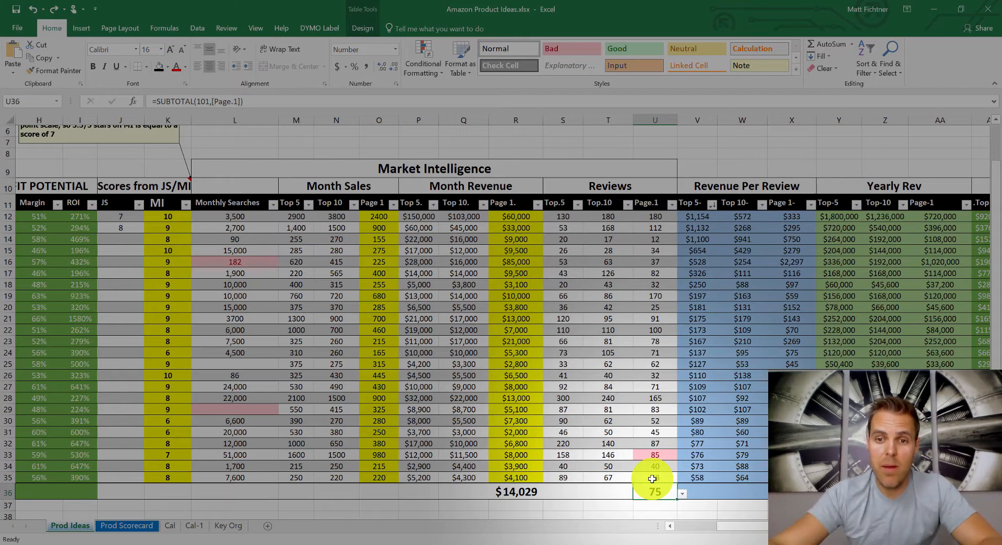
left_click_drag(799, 526, 835, 526)
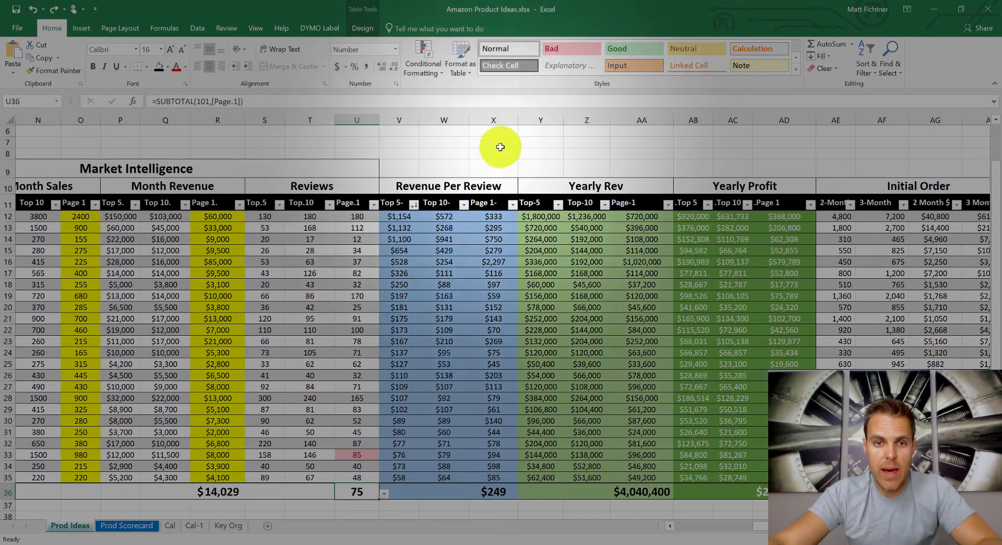
left_click(476, 188)
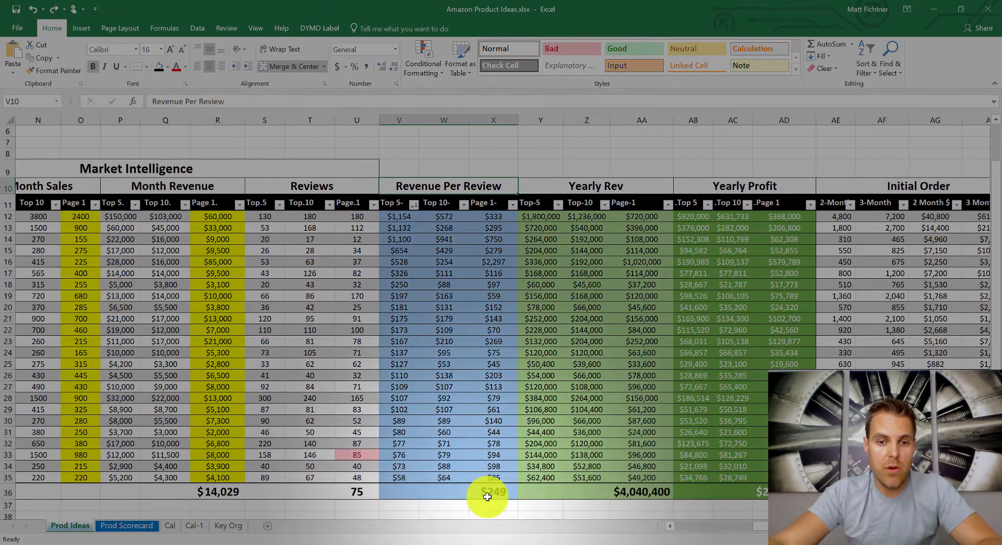
left_click(487, 494)
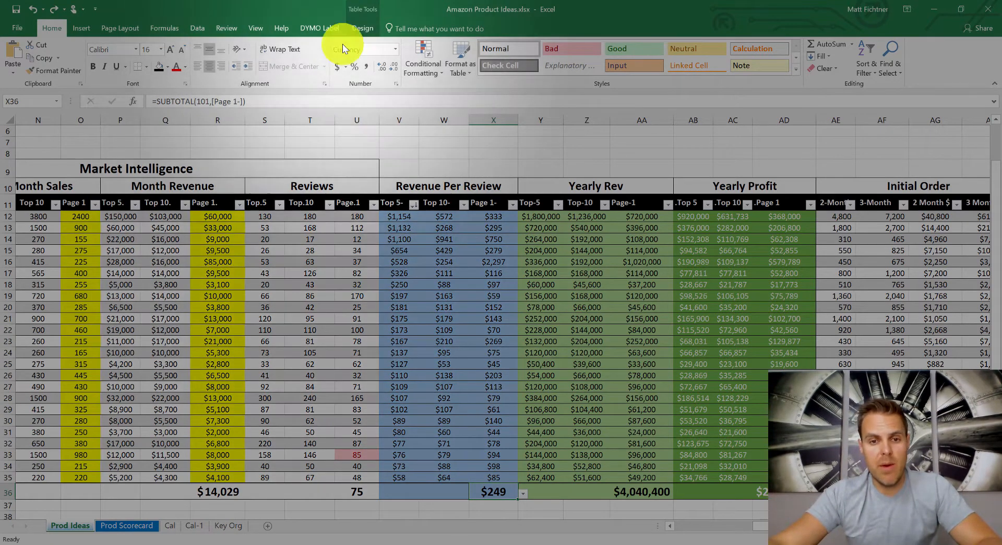
left_click(498, 432)
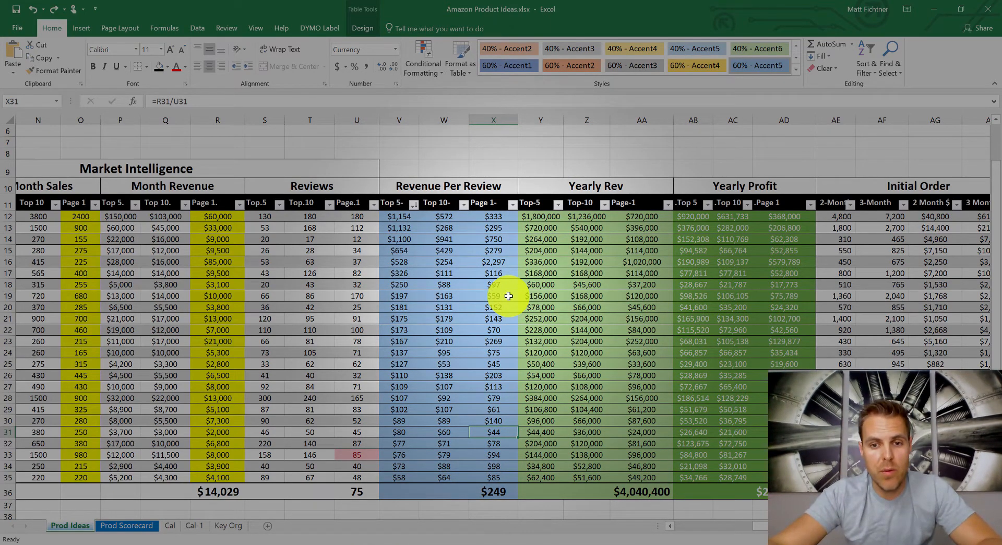
Step: Examine the Yearly Rev section, checking the Page 1 values, their total and the Top 5 values
left_click(633, 187)
left_click_drag(637, 217, 649, 475)
left_click(635, 493)
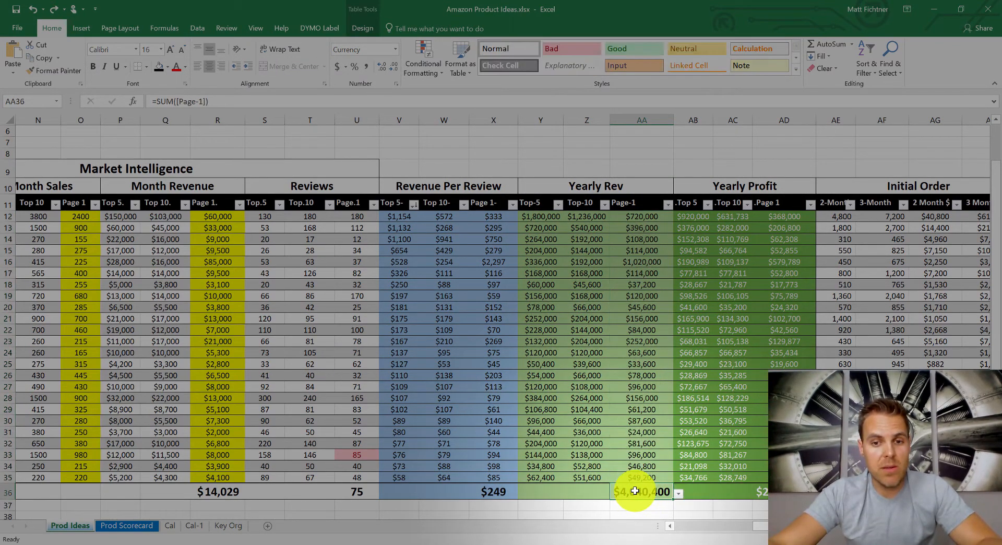
left_click_drag(527, 216, 544, 474)
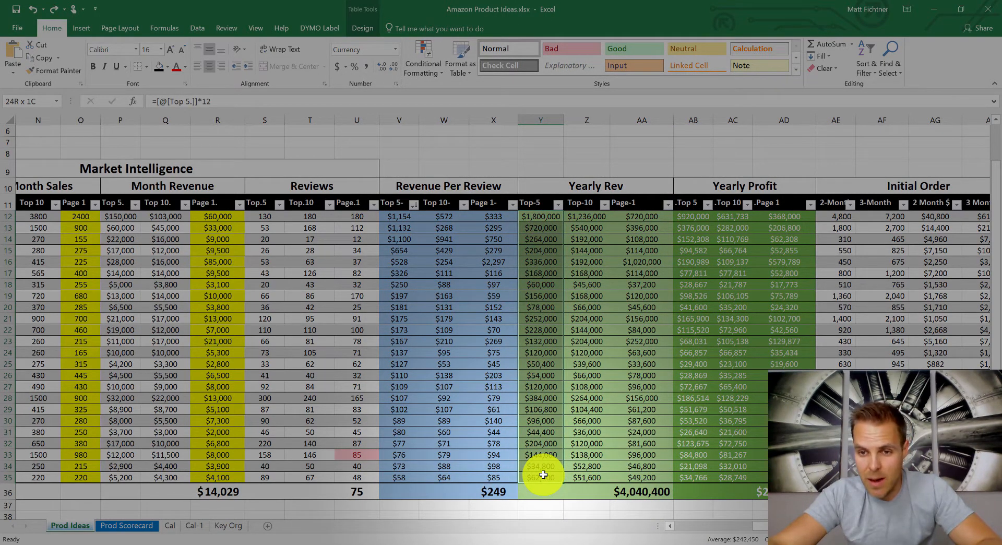
left_click_drag(544, 474, 537, 458)
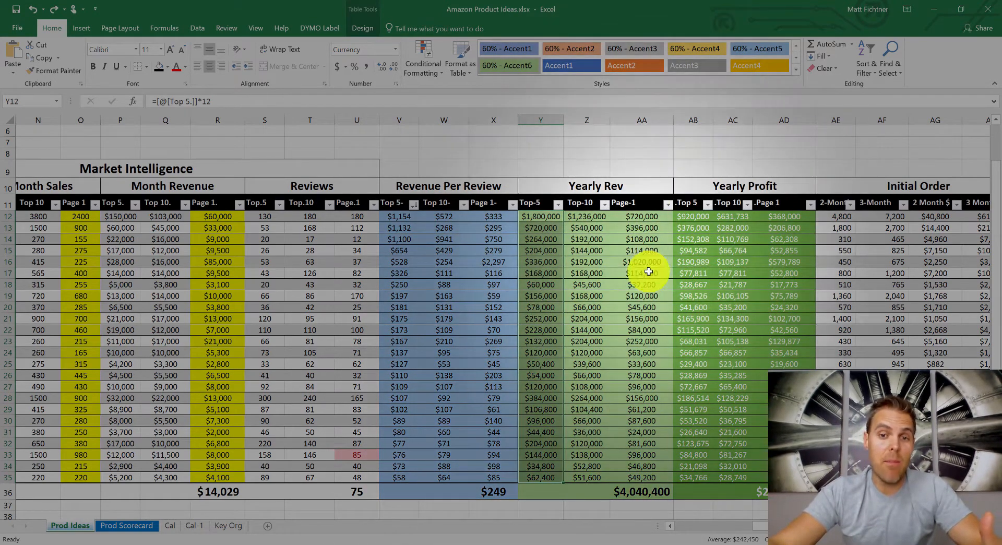
Step: Return to the start of the table and inspect the first product's row from Profit through the scores and monthly searches
left_click_drag(733, 375, 732, 420)
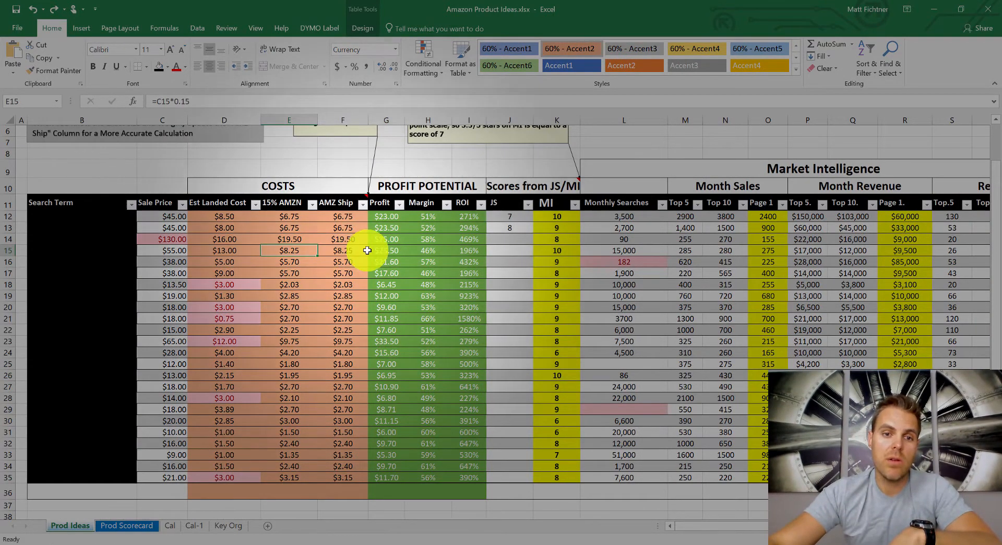
left_click(389, 219)
key("Right")
key("Right")
key("Right")
key("Right")
key("Right")
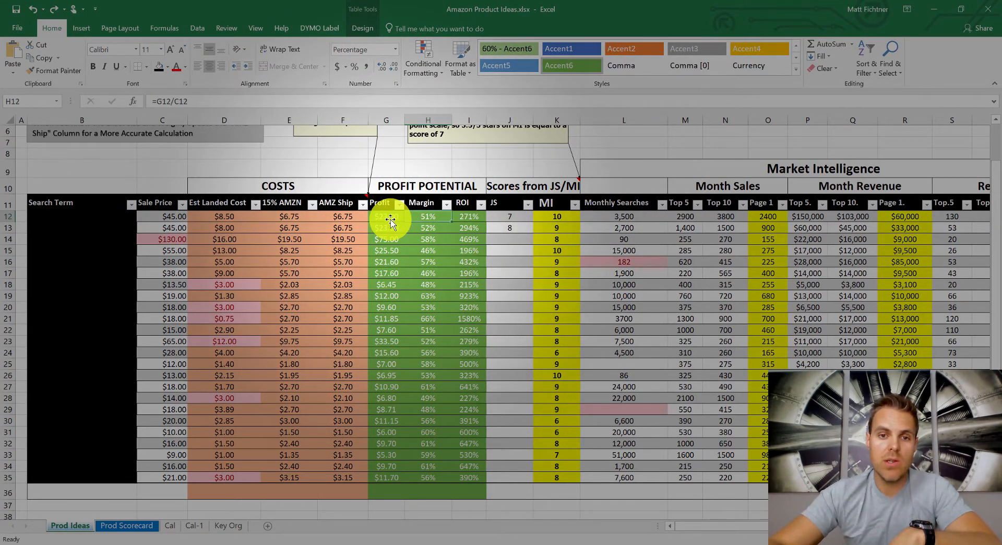
key("Right")
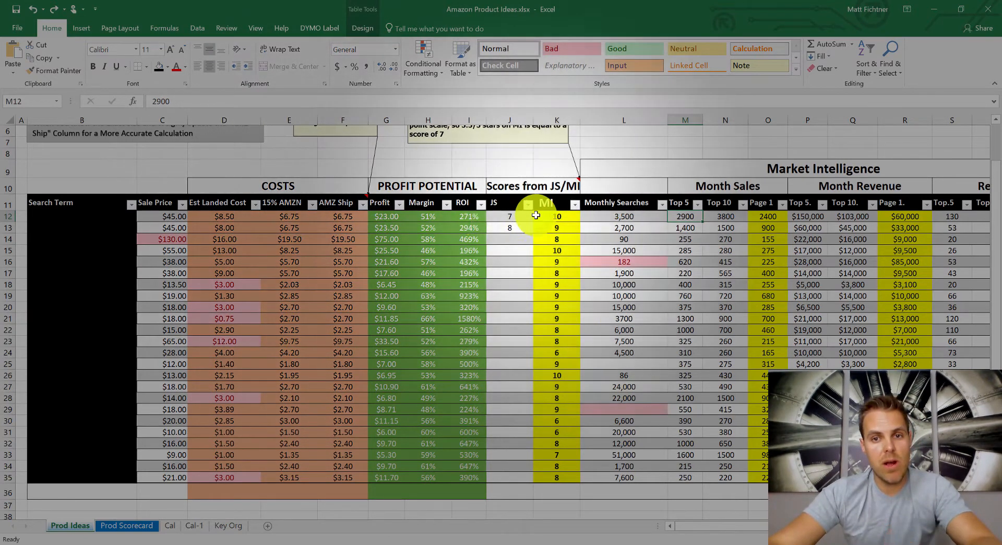
Step: Read across the second product's row from monthly searches to yearly profit, and return to the start of the table
left_click(635, 229)
key("Right")
key("Right")
key("Right")
key("Right")
key("Right")
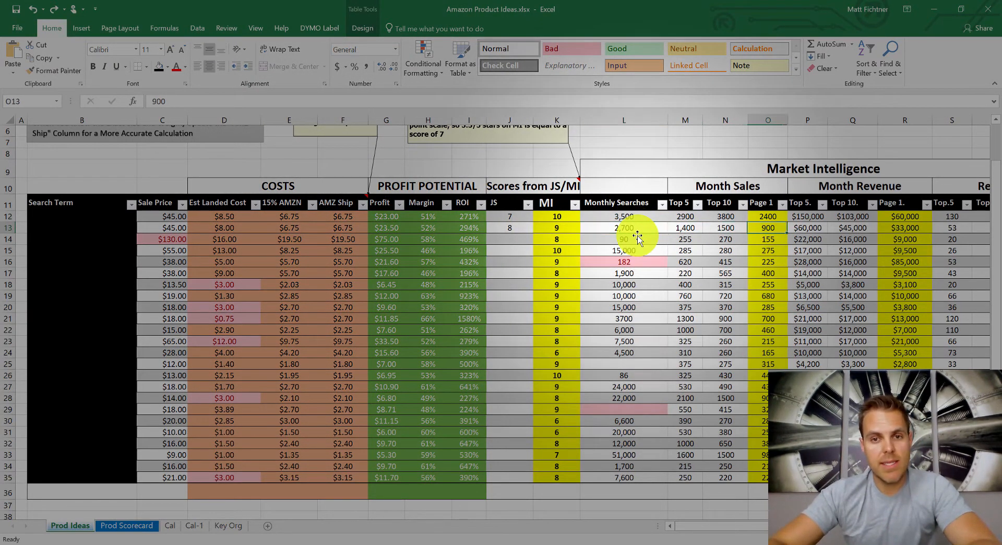
key("Right")
key("Right")
key("Right")
key("Right")
key("Right")
key("Right")
key("Right")
key("Right")
key("Right")
key("Right")
key("Right")
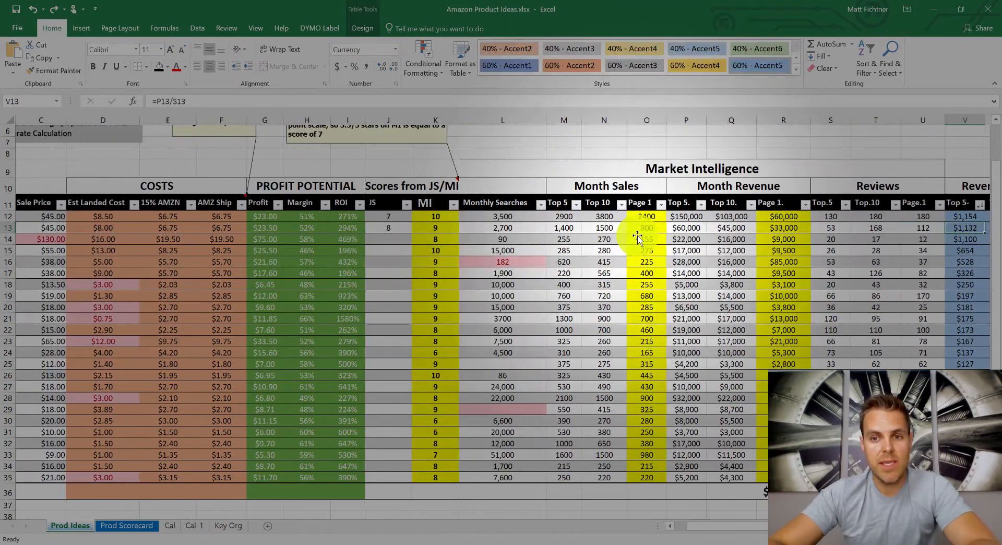
key("Right")
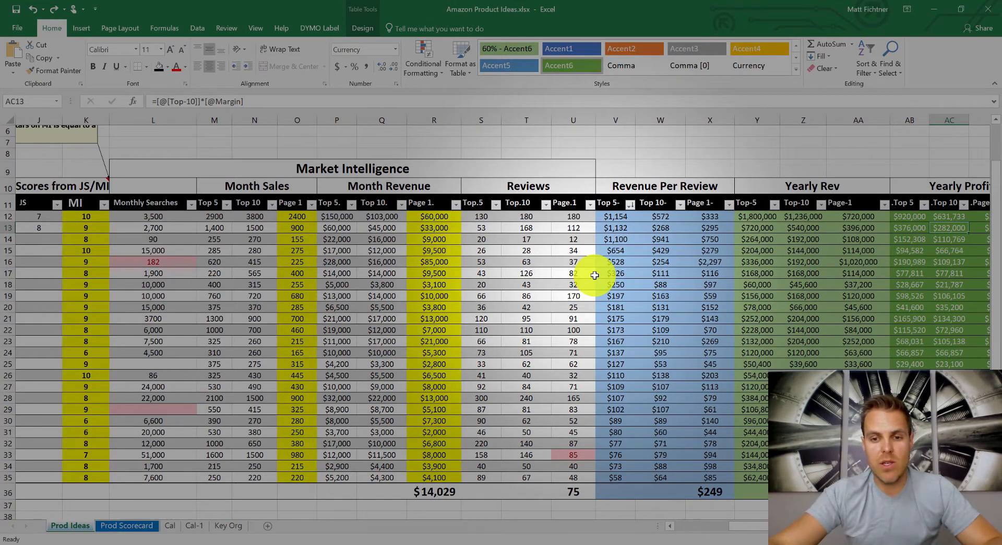
left_click(699, 528)
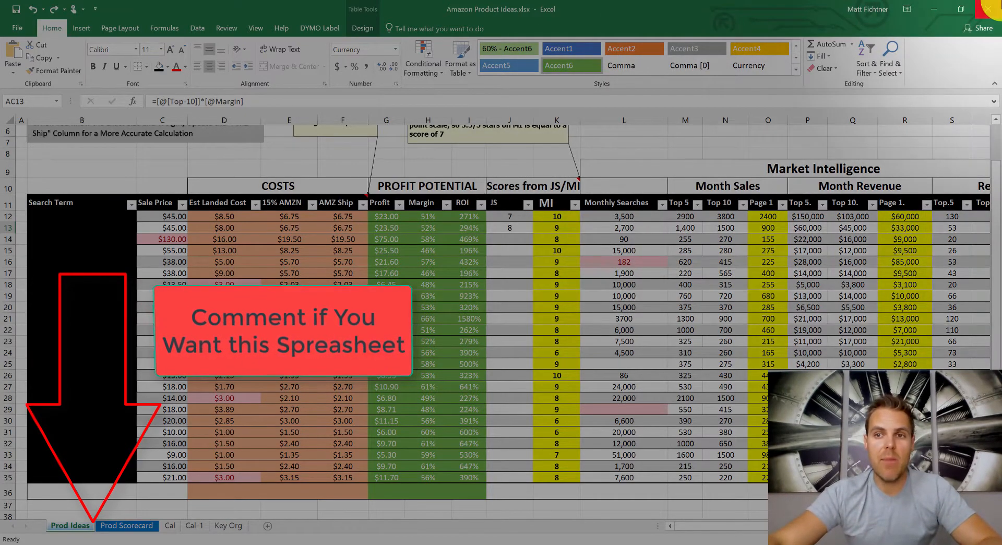
Step: Minimize the workbook, switch to Viral Launch in Chrome and open the Product Discovery search
left_click(944, 7)
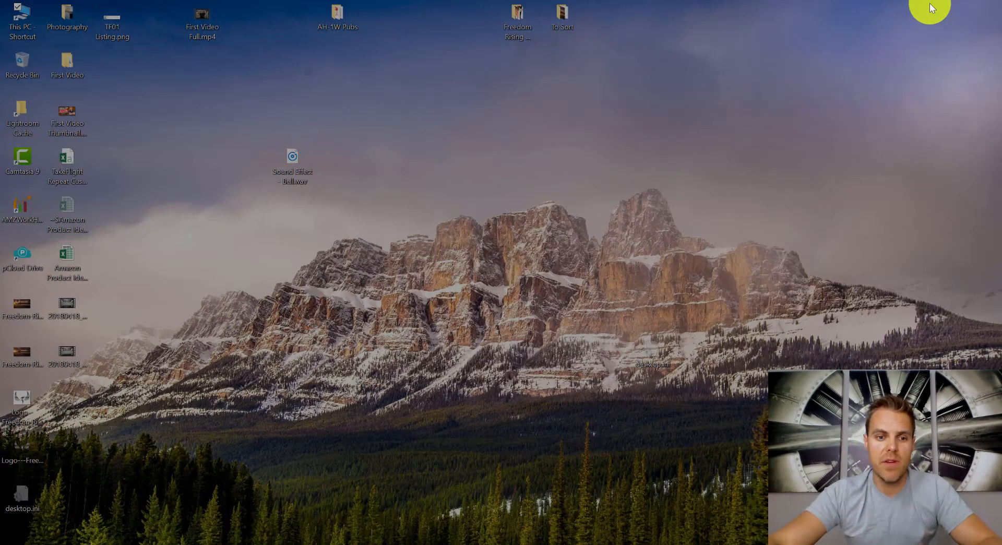
left_click(304, 538)
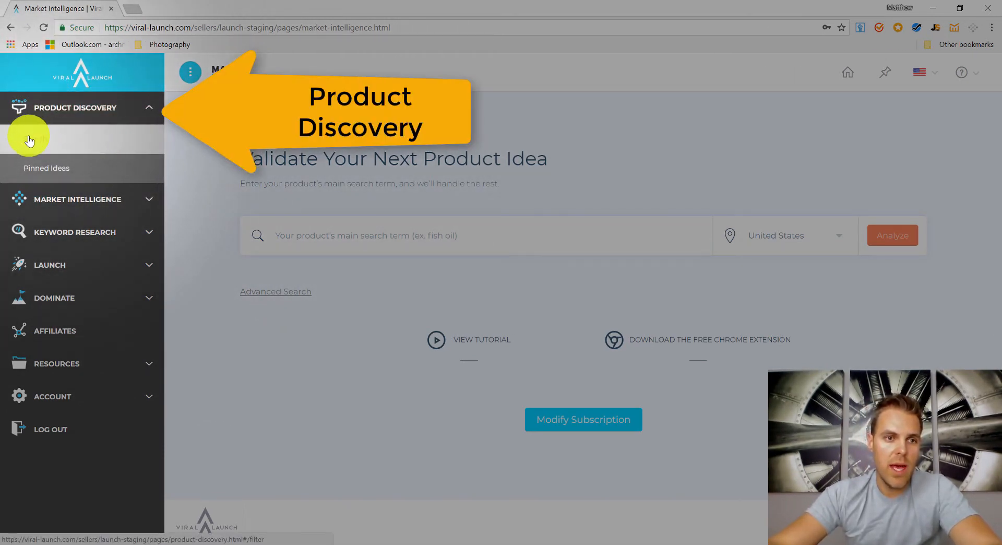
left_click(31, 139)
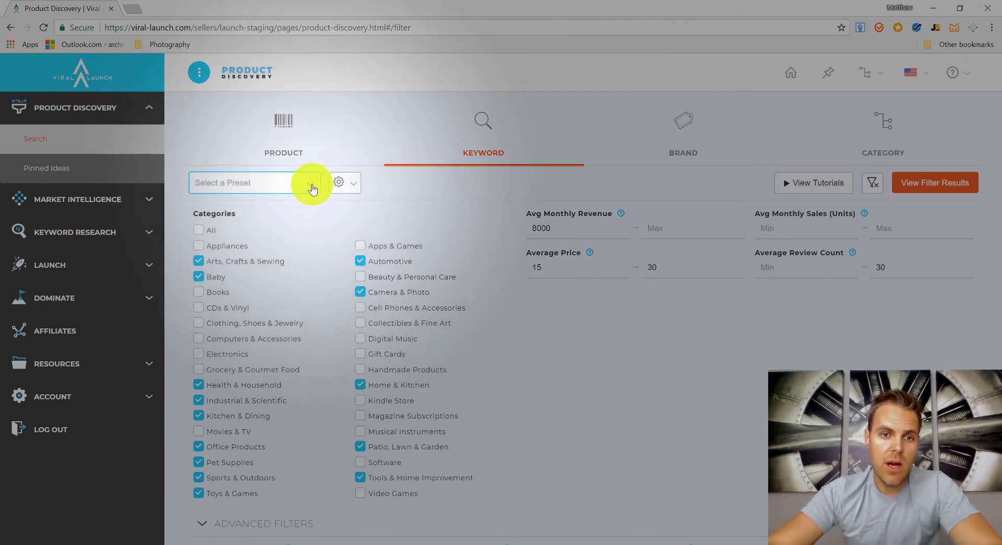
Step: Apply the Private Label Categories preset to the keyword search and look over the resulting filters
left_click(312, 187)
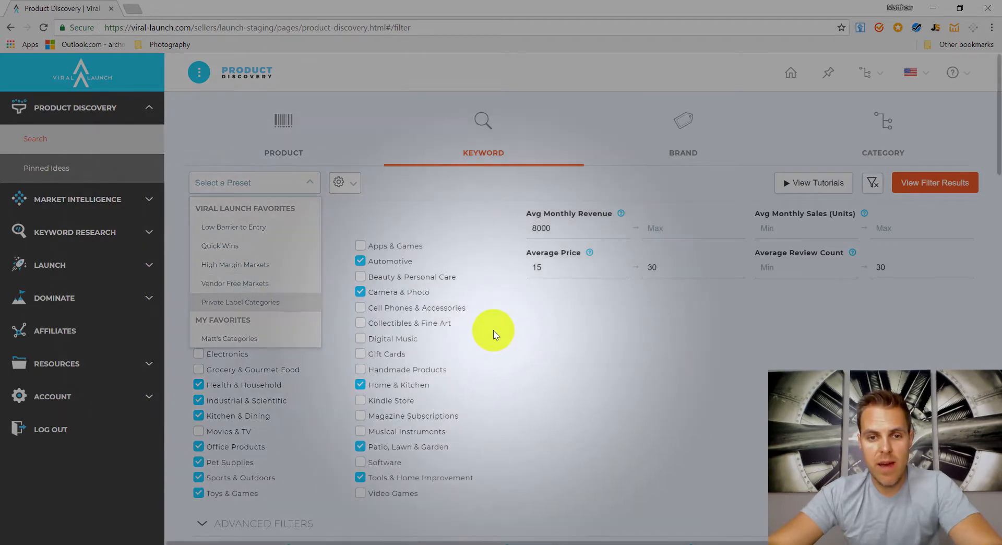
scroll(493, 330, "down", 2)
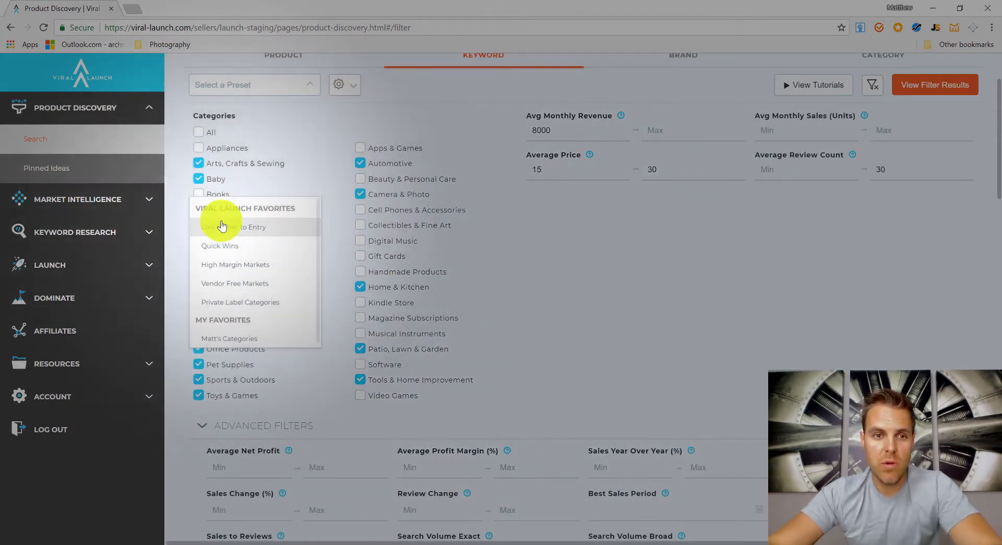
scroll(292, 167, "up", 2)
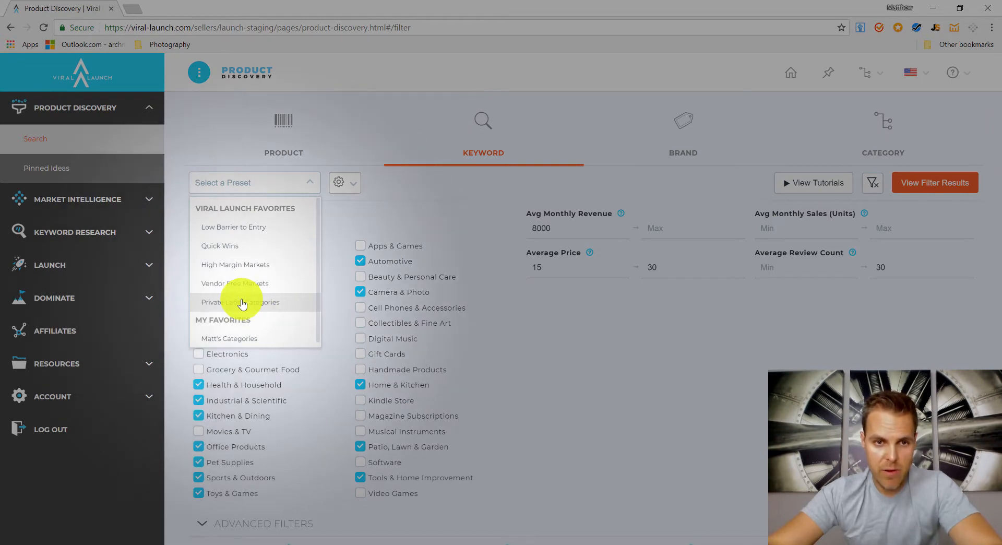
left_click(241, 303)
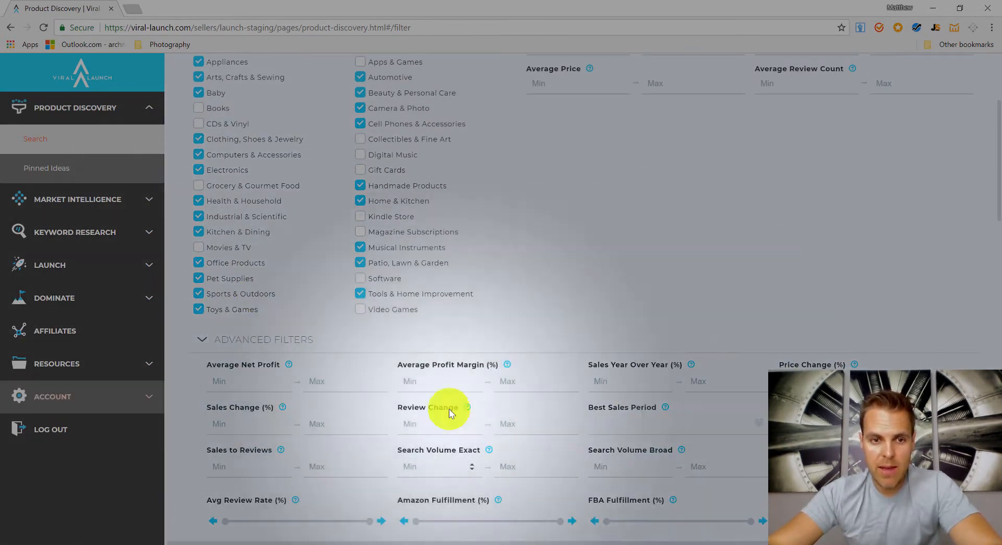
scroll(584, 406, "up", 4)
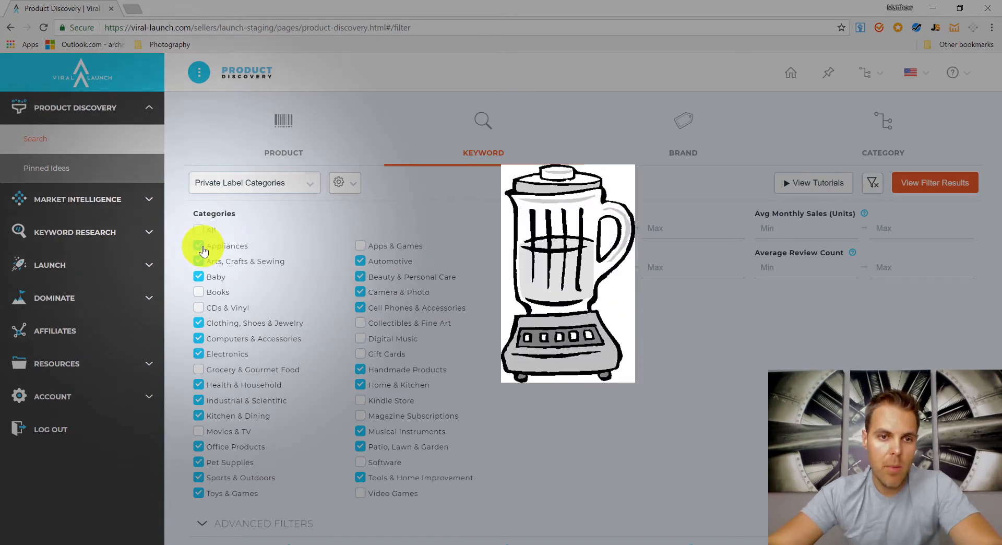
Step: Exclude Appliances, Computers & Accessories, Electronics, Beauty & Personal Care, Cell Phones & Accessories and Handmade Products from the category filter
left_click(199, 247)
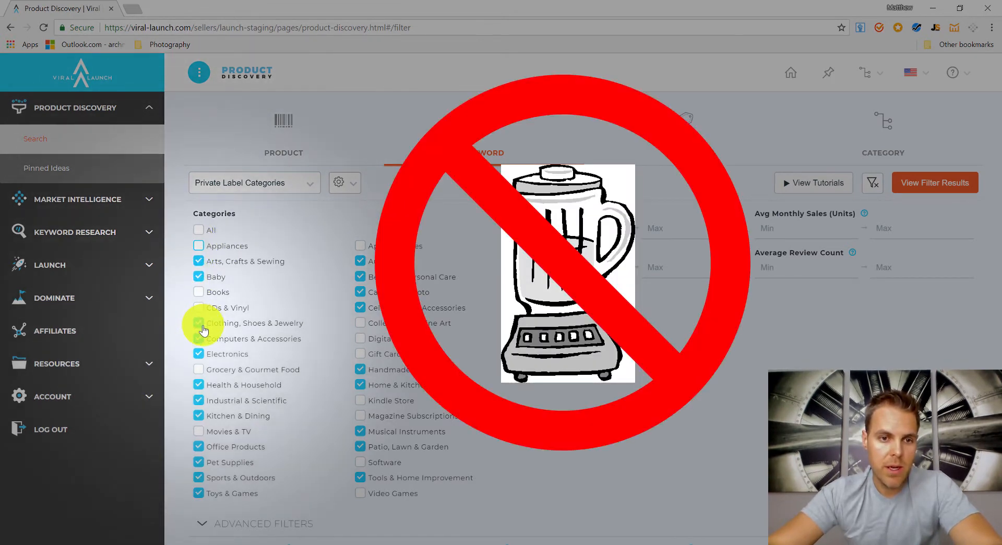
left_click(199, 338)
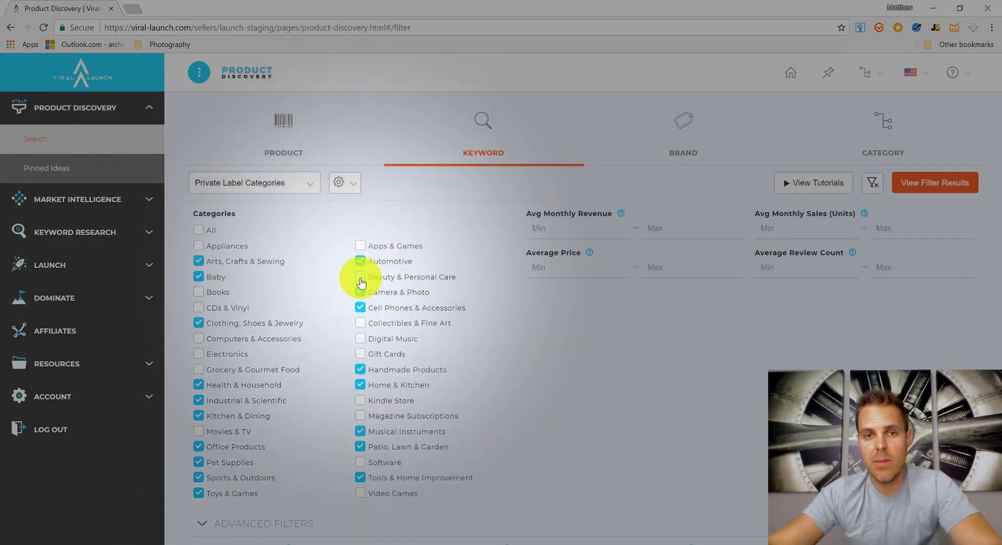
left_click(361, 308)
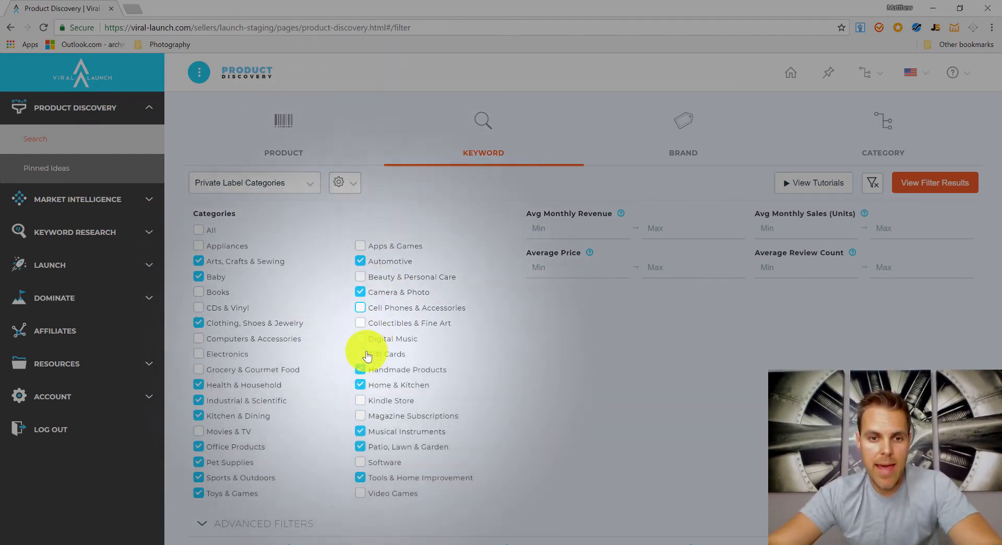
left_click(359, 370)
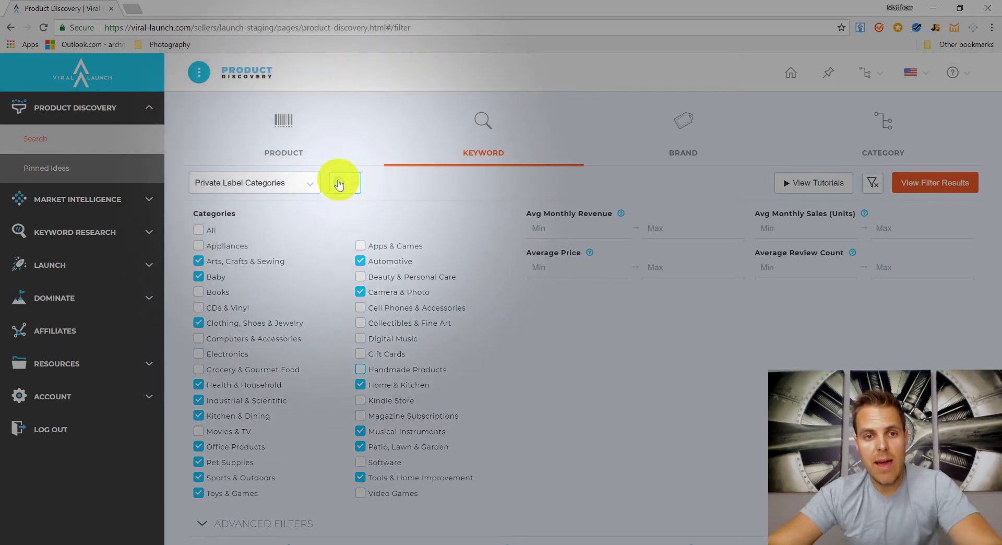
Step: Check the save option for the filter preset and look over the basic and advanced filters
left_click(353, 188)
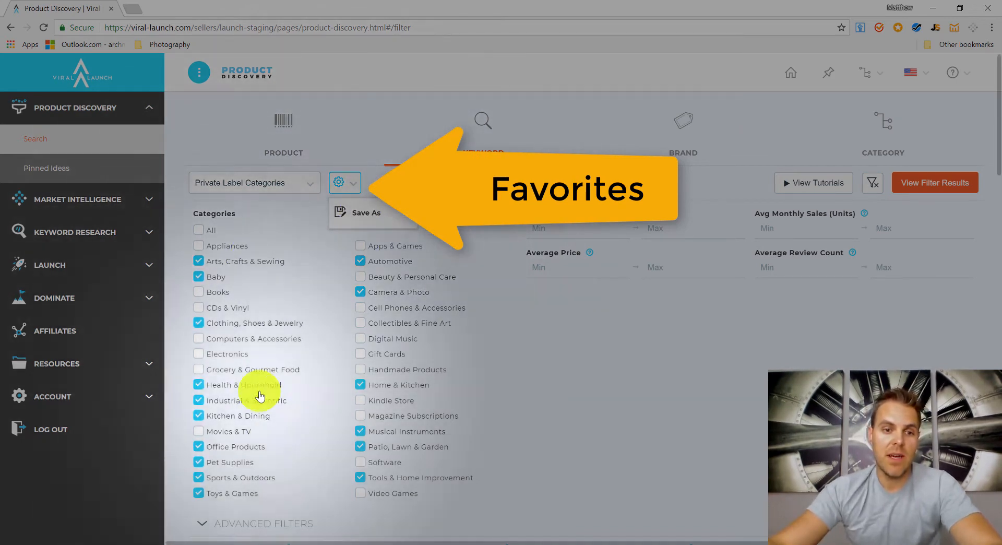
left_click(533, 320)
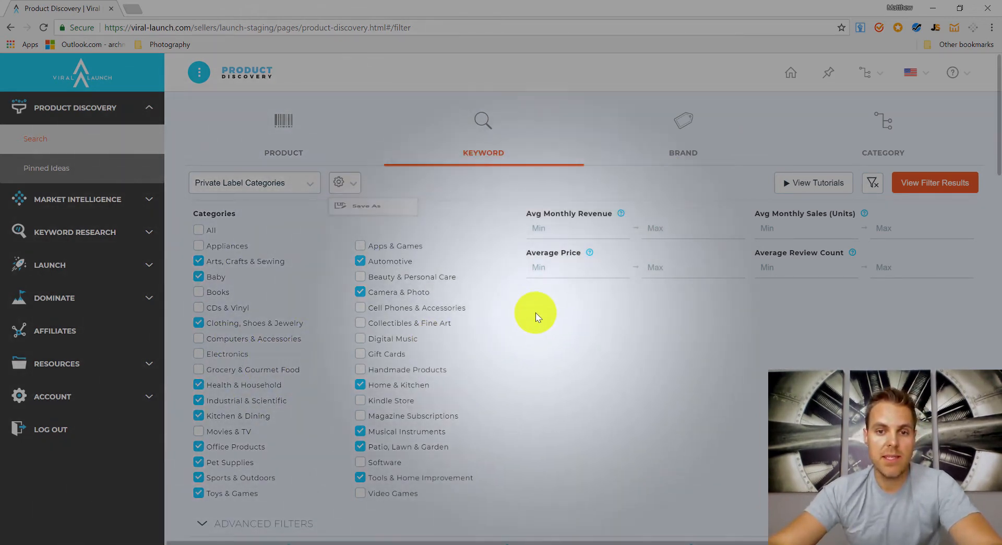
scroll(425, 268, "down", 2)
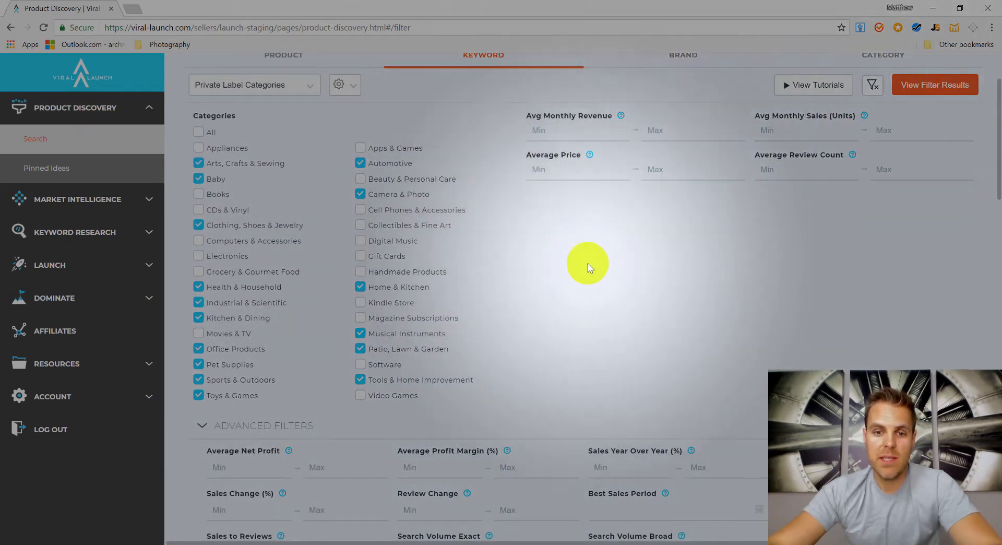
scroll(525, 318, "down", 2)
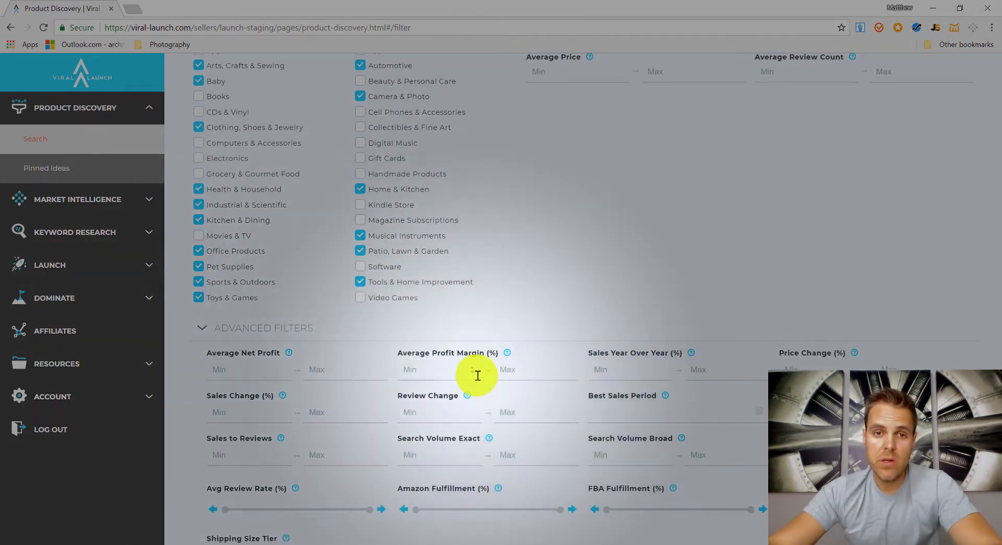
scroll(488, 345, "up", 1)
scroll(488, 345, "up", 2)
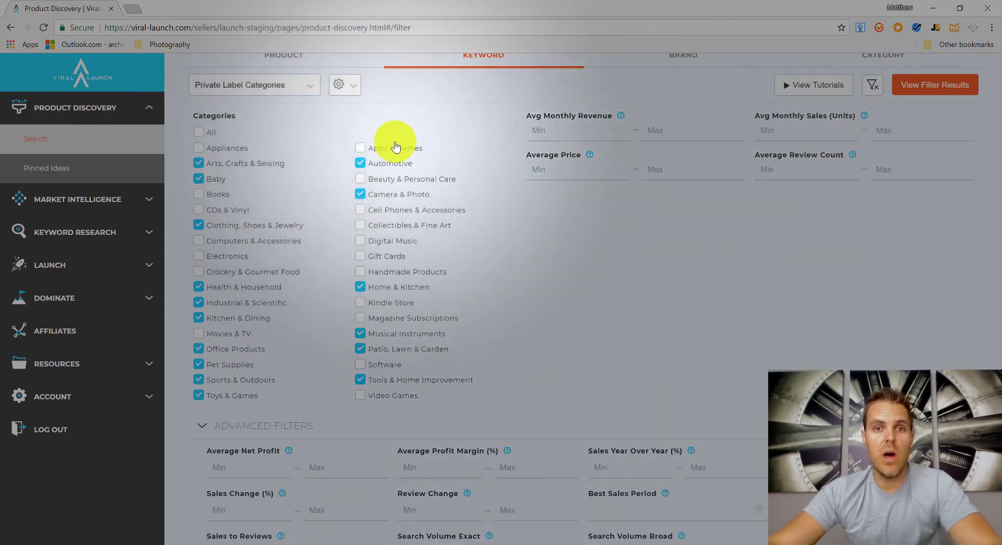
scroll(616, 257, "up", 2)
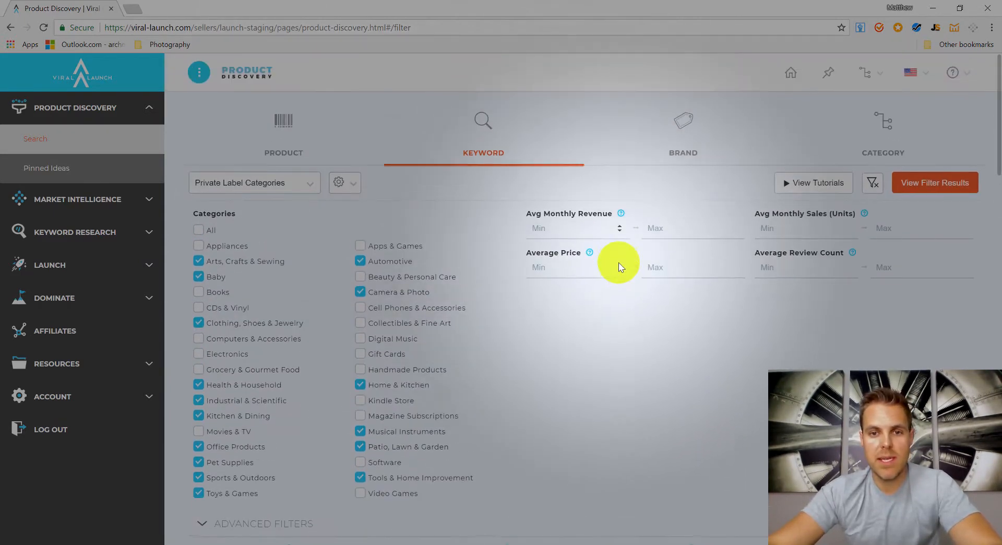
scroll(568, 300, "down", 2)
scroll(568, 296, "down", 3)
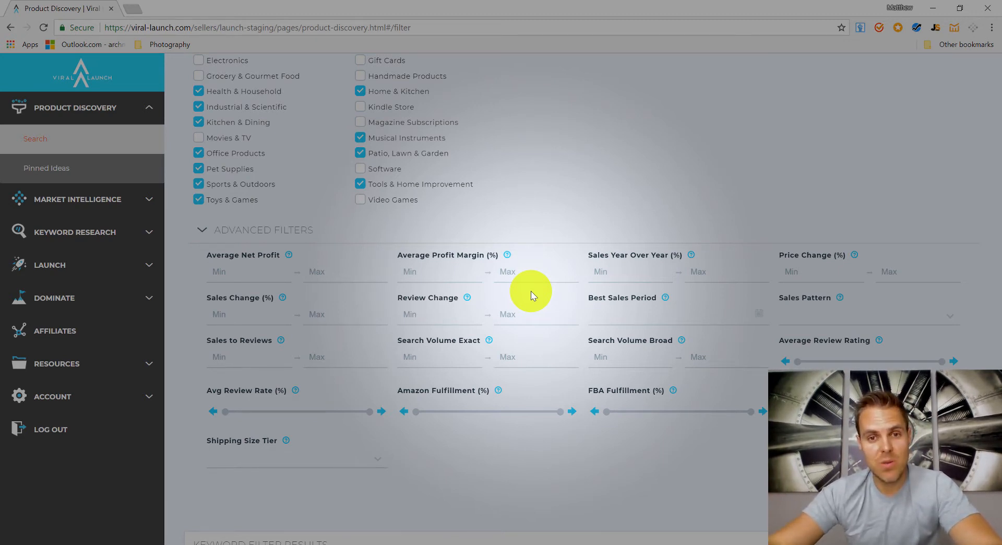
scroll(574, 190, "up", 2)
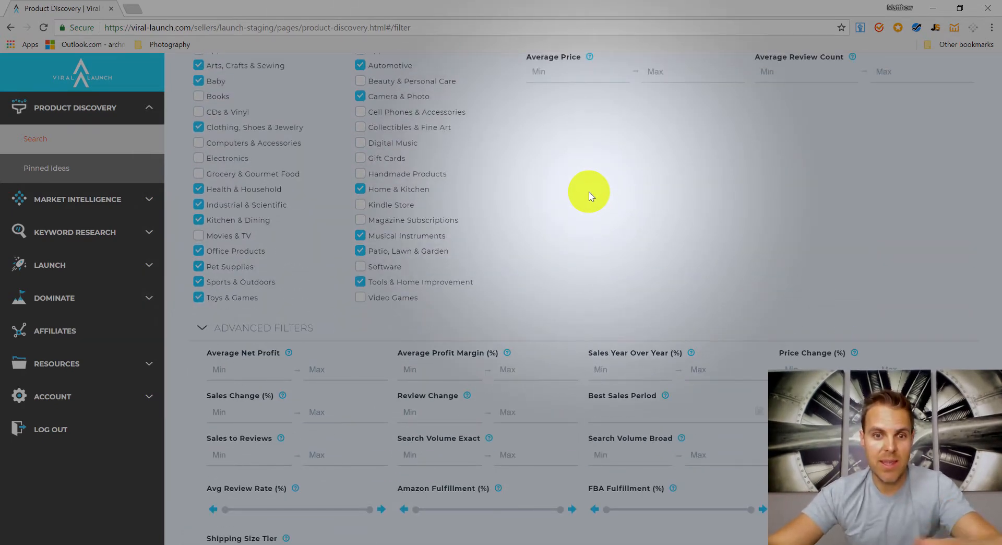
scroll(588, 192, "up", 4)
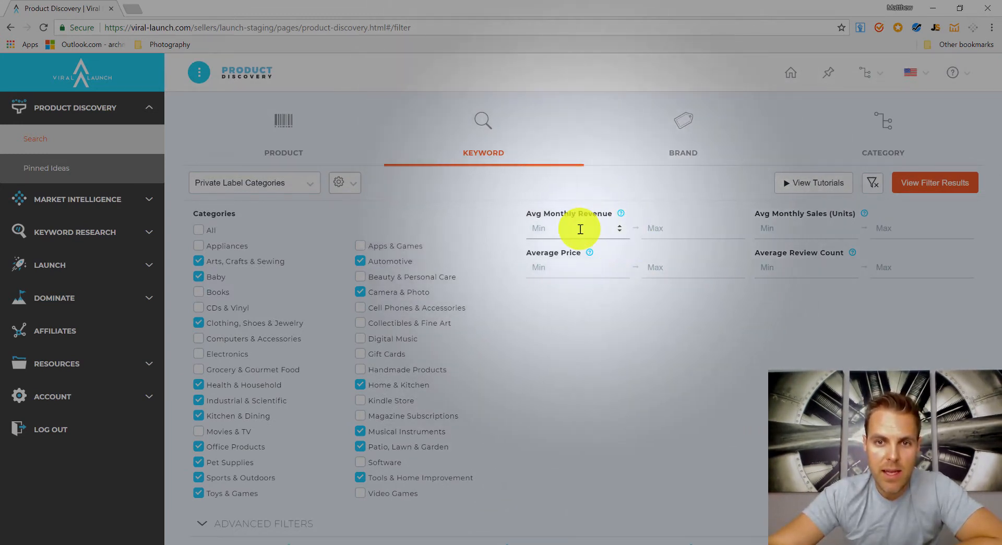
Step: Set the minimum average monthly revenue to 4000, the average price range to 10–14 and the maximum average review count to 50
left_click(579, 232)
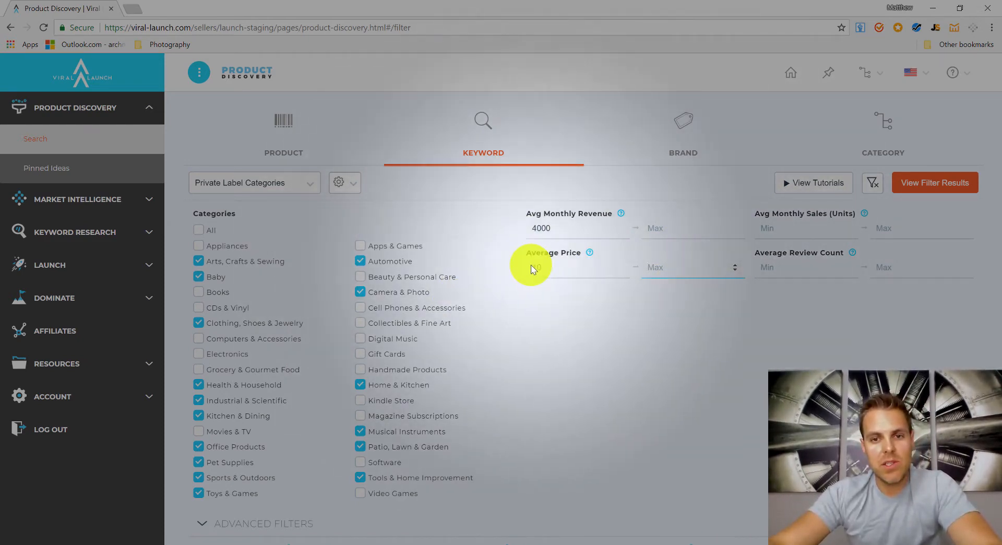
left_click(660, 267)
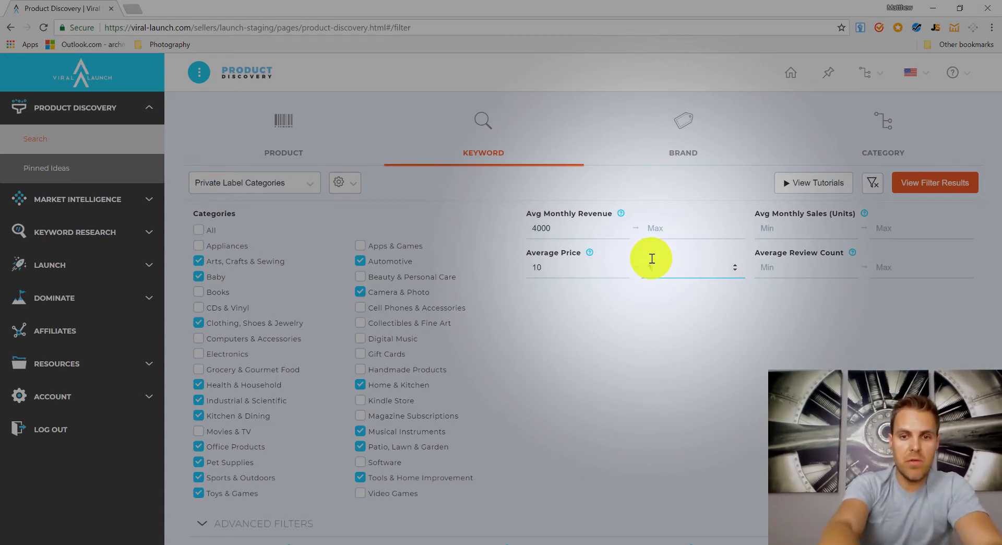
type("14")
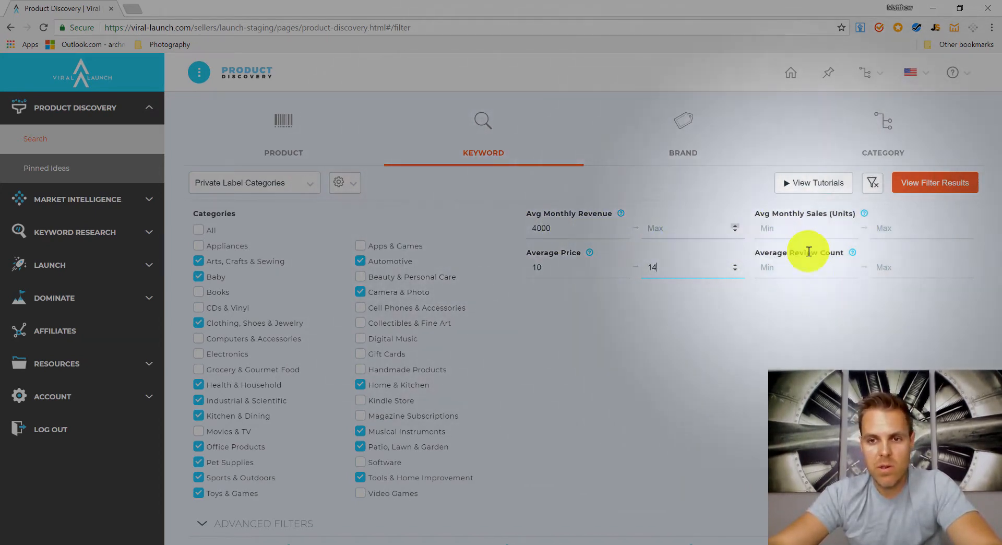
left_click(894, 270)
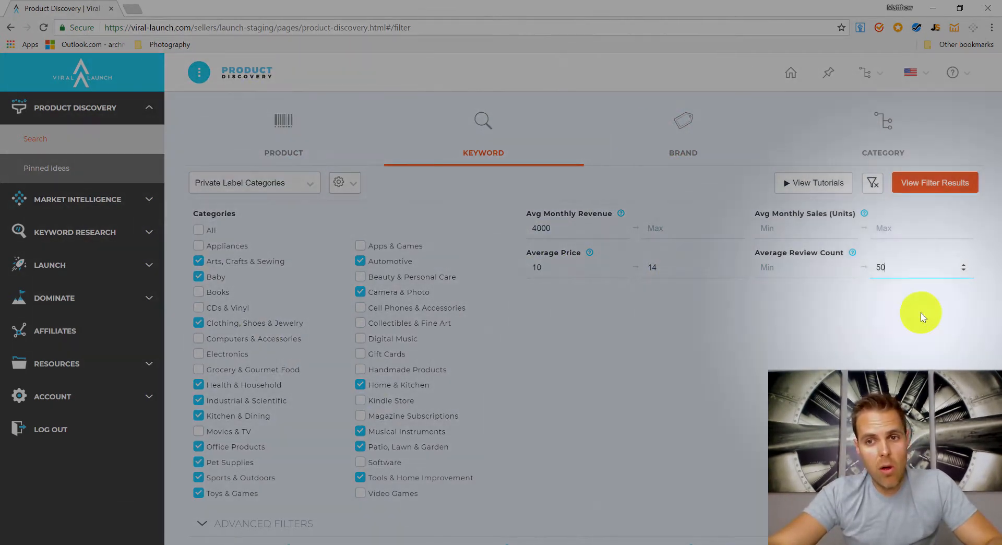
Step: Look over the advanced filters and run the keyword search with the current filter settings
scroll(650, 286, "down", 2)
scroll(650, 286, "down", 2)
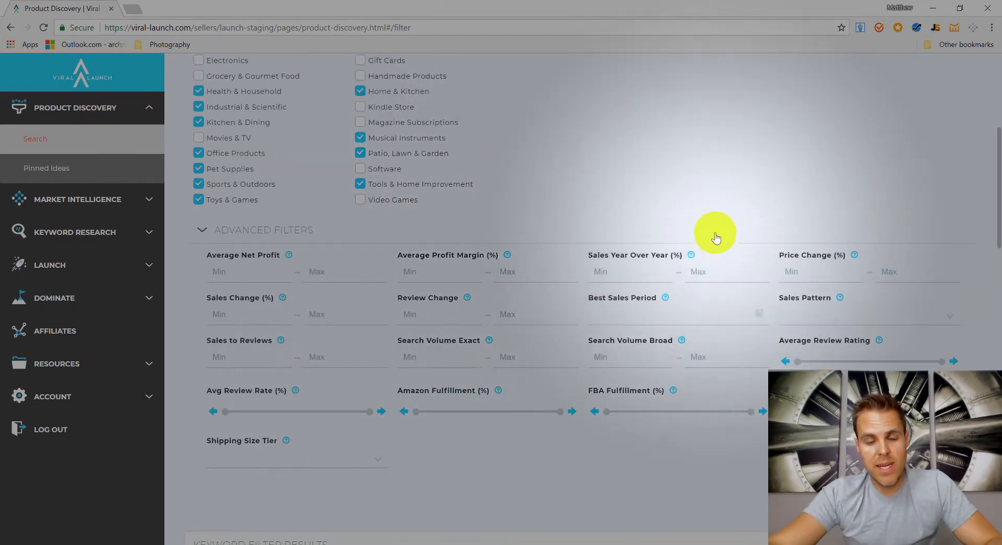
scroll(609, 167, "up", 3)
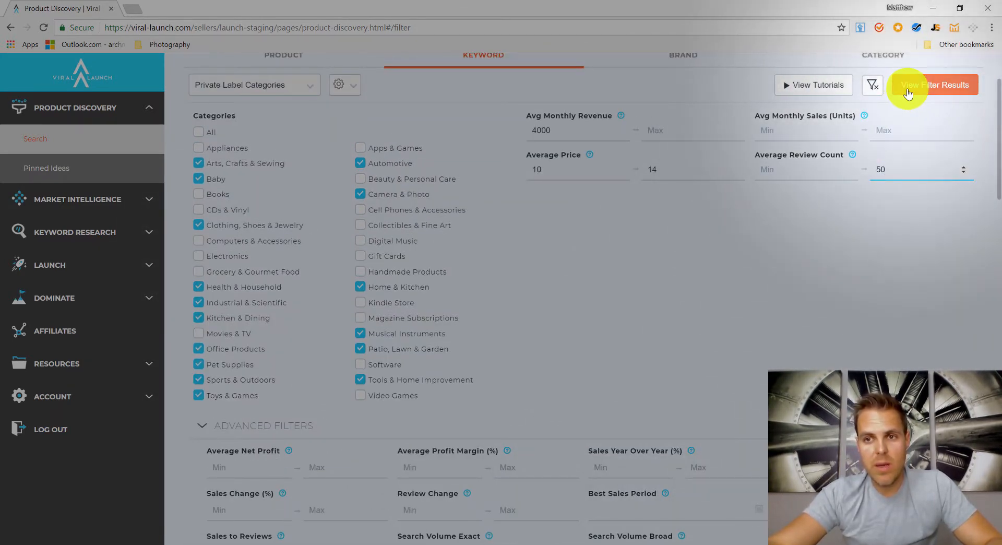
left_click(909, 93)
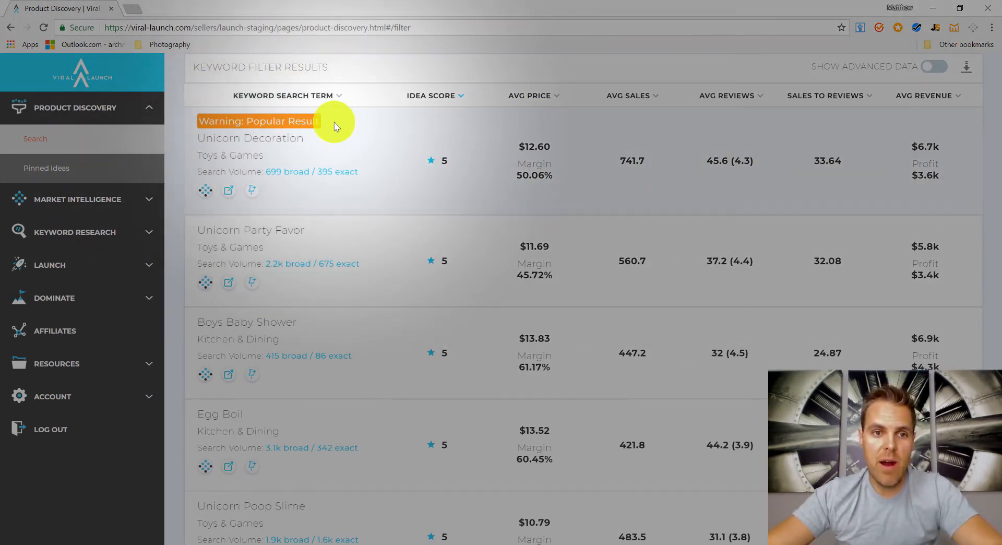
Step: Examine the popular-result warning on Unicorn Decoration and review the filters alongside the first keyword results
mouse_move(329, 125)
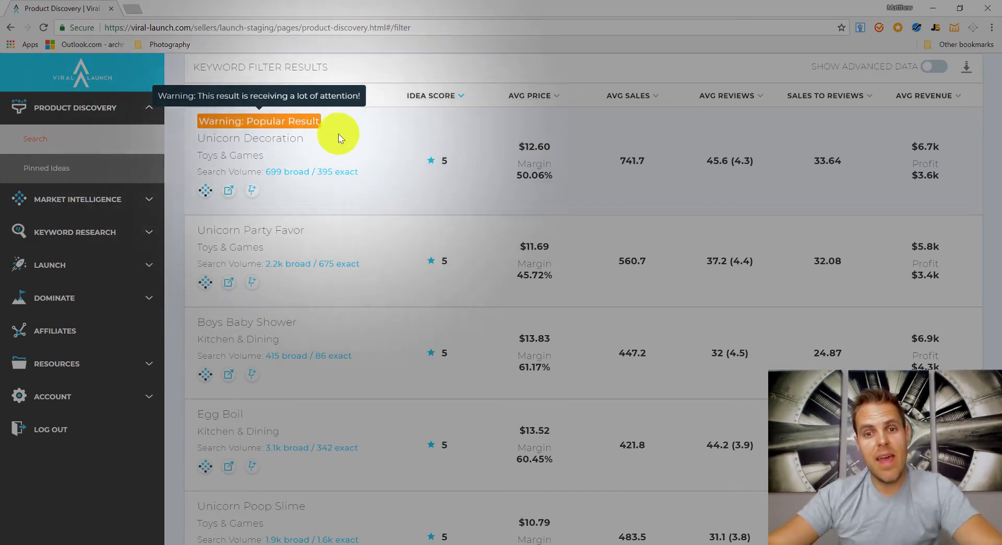
scroll(392, 190, "up", 9)
scroll(450, 195, "down", 2)
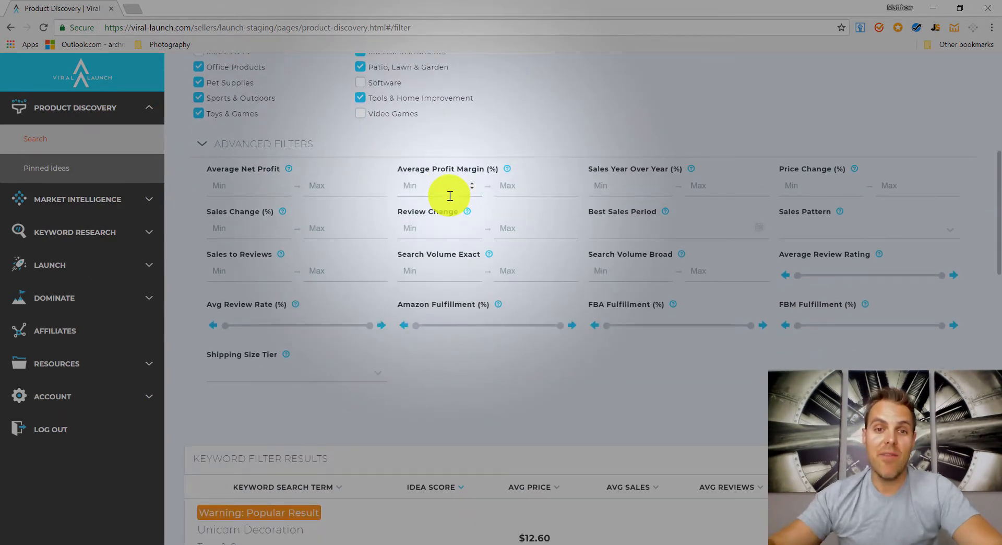
scroll(449, 195, "down", 6)
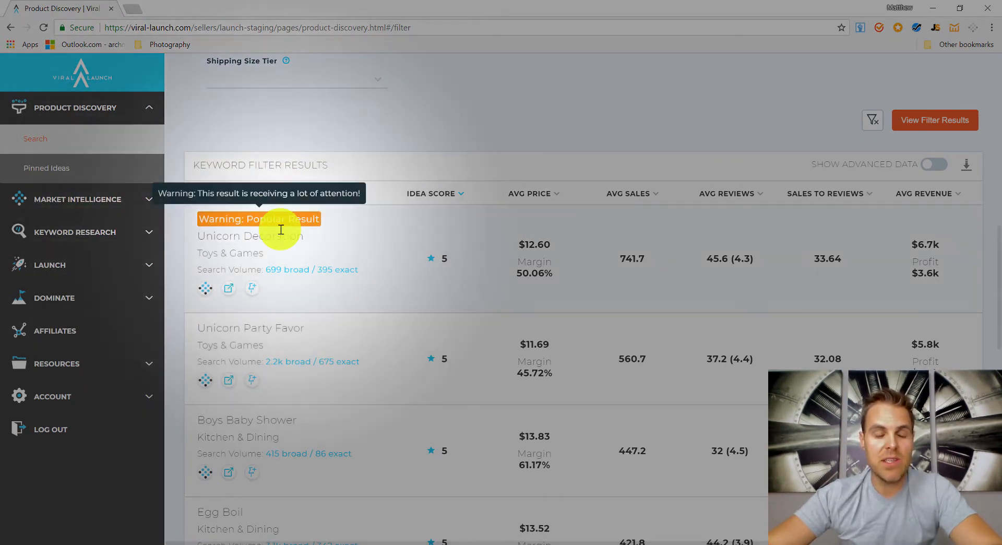
scroll(313, 187, "down", 2)
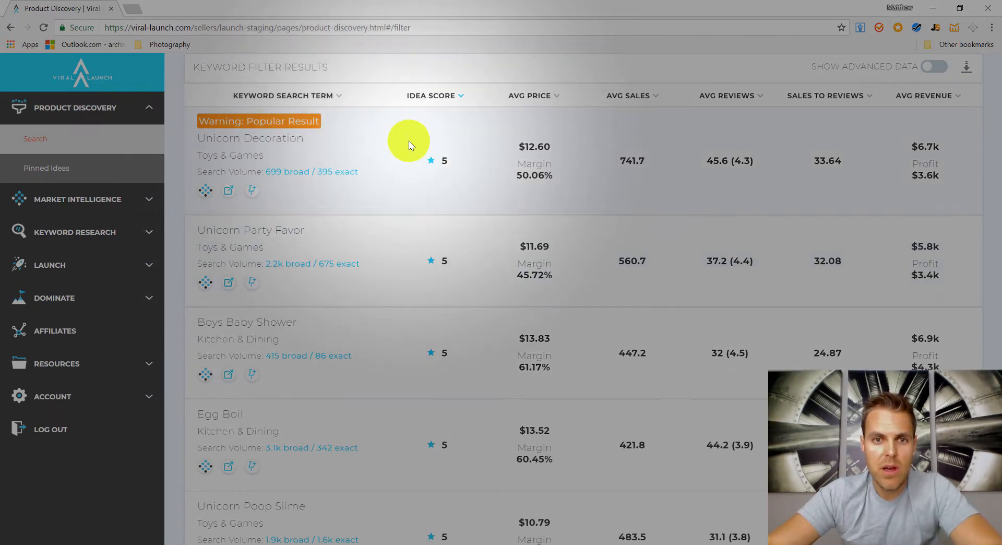
scroll(412, 157, "up", 2)
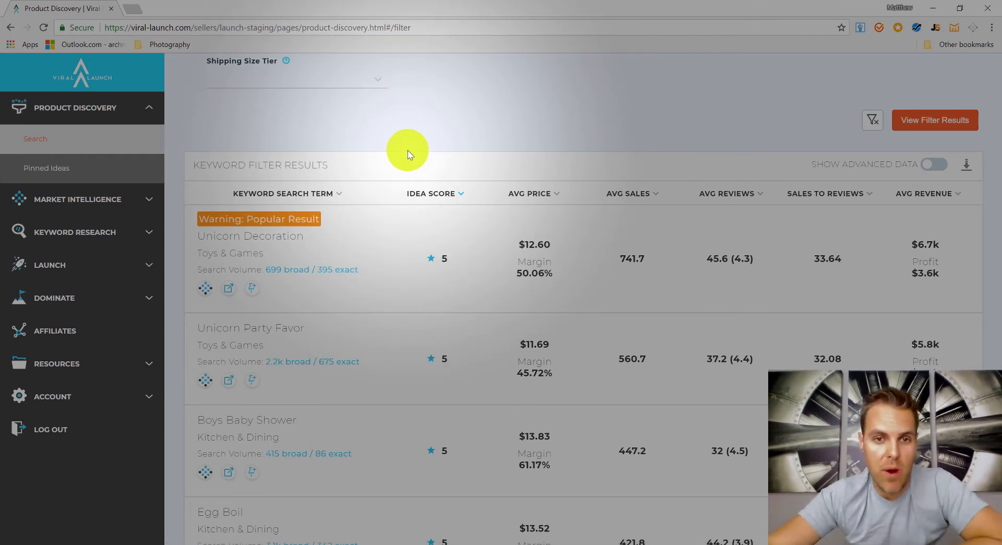
scroll(404, 153, "down", 2)
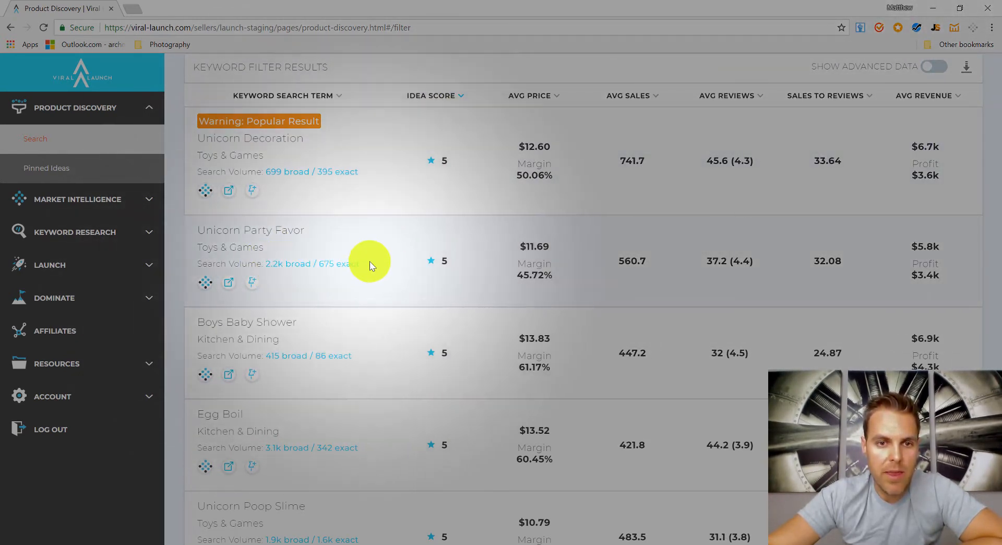
Step: Highlight the search volume of Unicorn Party Favor and read through the remaining keyword results to the end of the list
left_click_drag(359, 264, 264, 263)
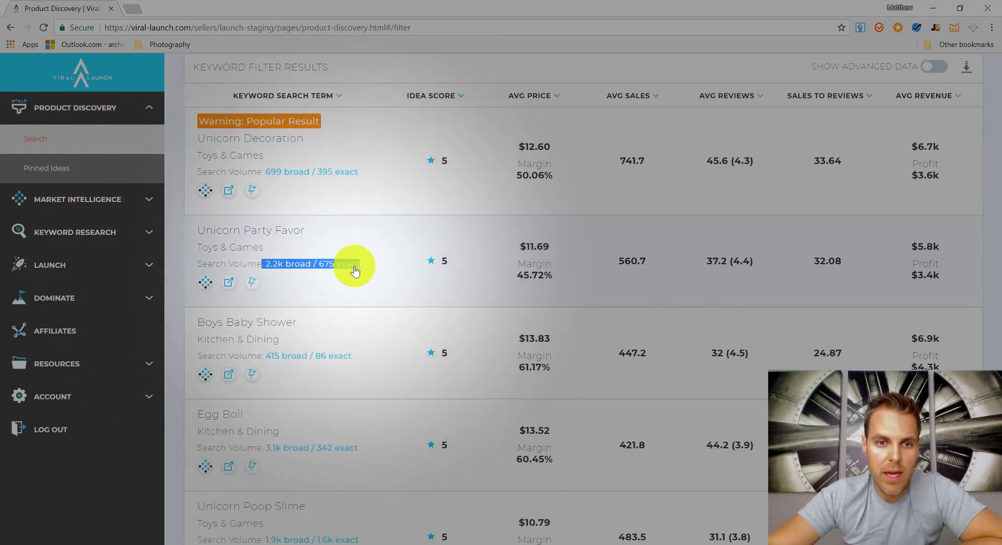
left_click_drag(342, 263, 297, 263)
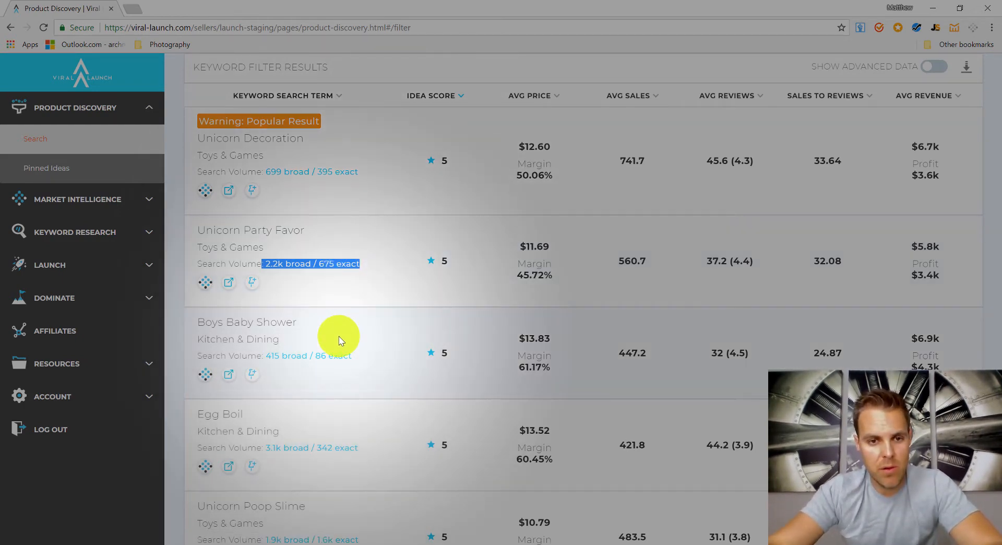
scroll(340, 336, "down", 4)
scroll(362, 270, "down", 2)
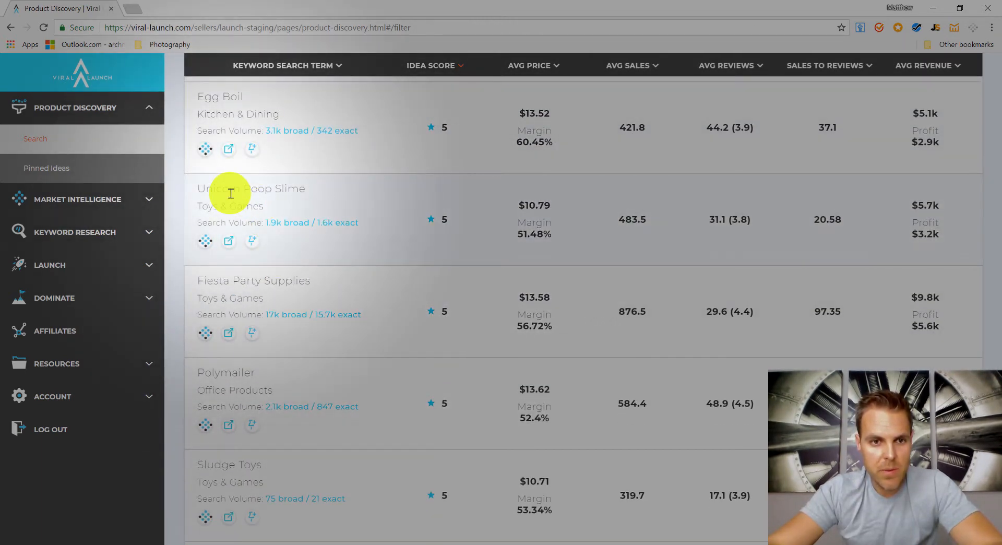
scroll(230, 193, "down", 2)
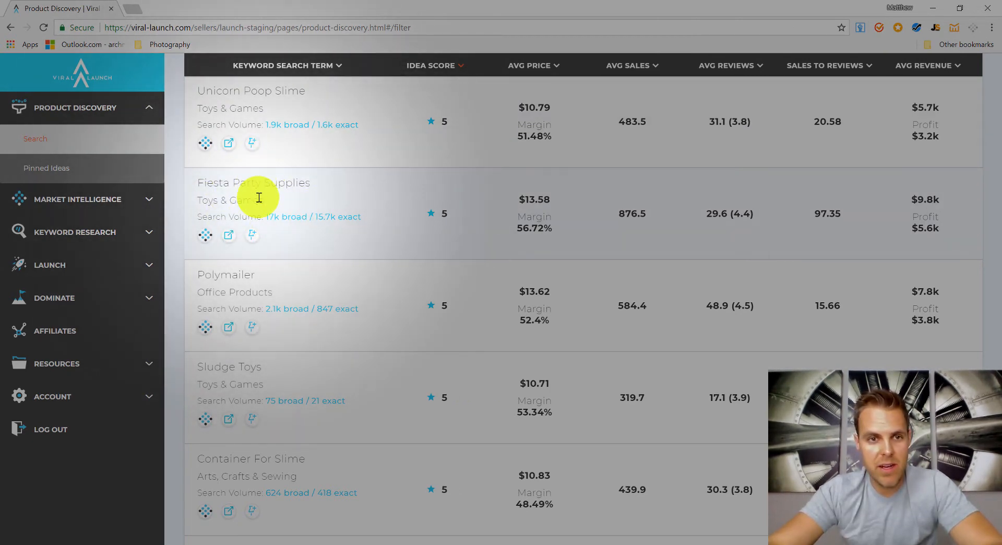
scroll(303, 265, "down", 2)
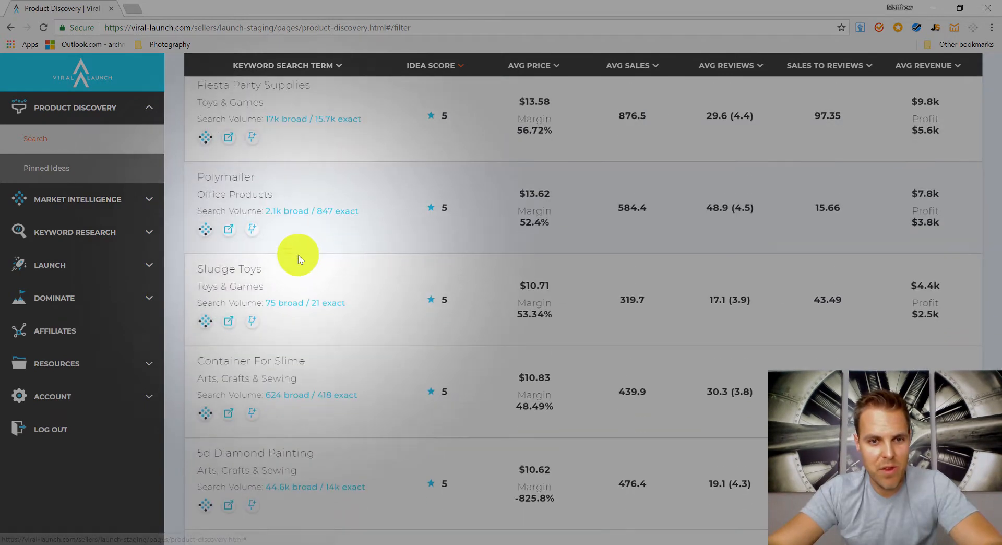
scroll(251, 217, "down", 2)
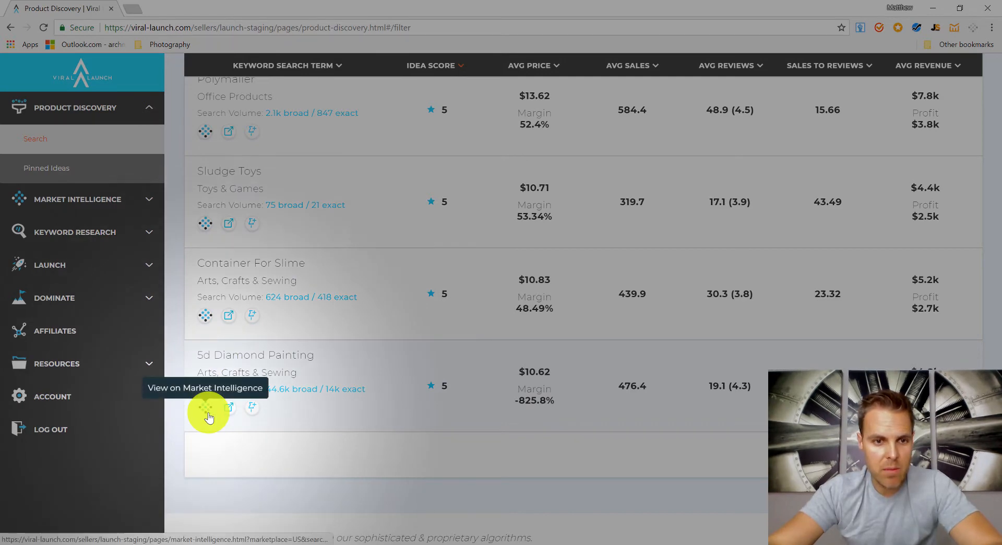
Step: Open the 5d Diamond Painting keyword in Market Intelligence in a new browser tab and switch to it
right_click(207, 415)
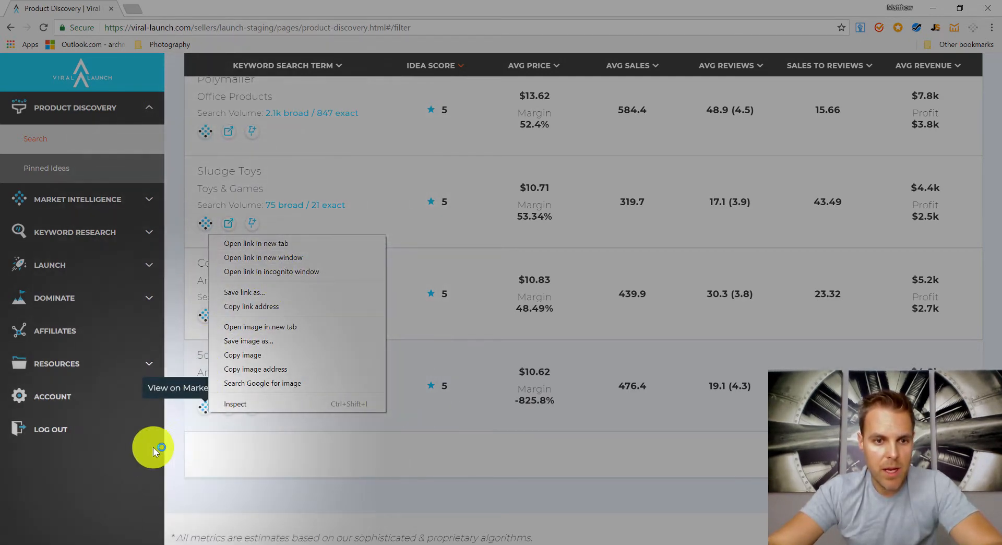
right_click(204, 415)
left_click(267, 241)
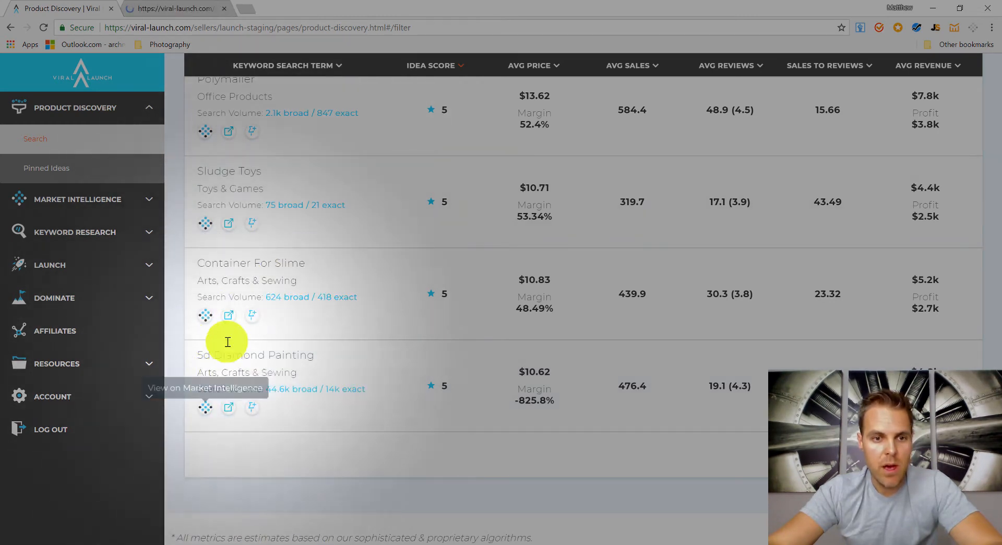
left_click(177, 6)
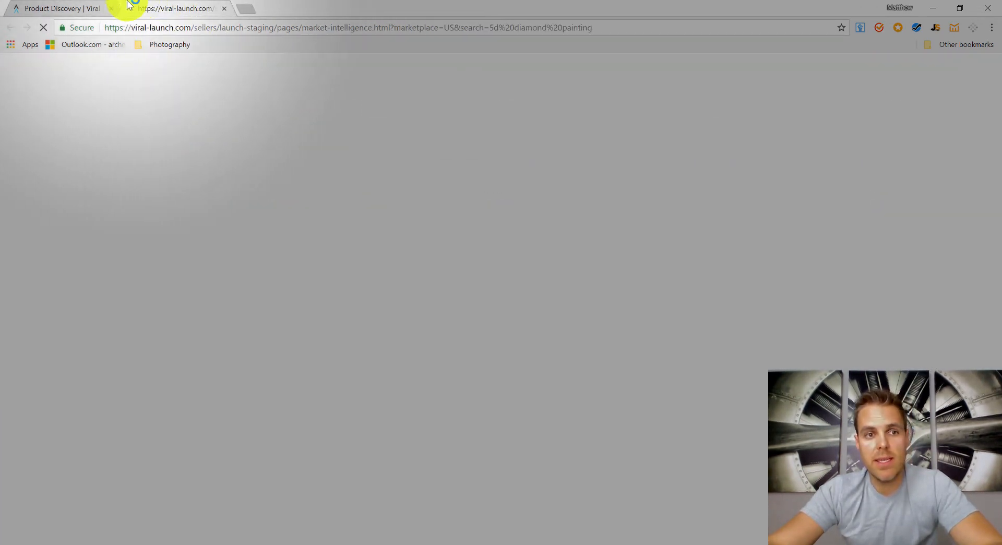
Step: Return to the Product Discovery results and open Slime Containers With Lids in Market Intelligence in a new browser tab
left_click(83, 7)
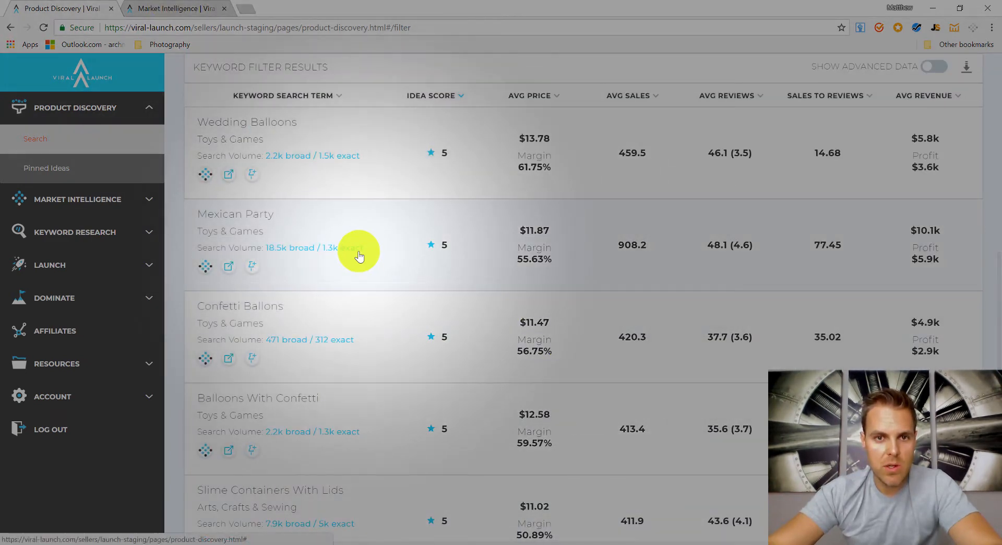
scroll(359, 189, "down", 2)
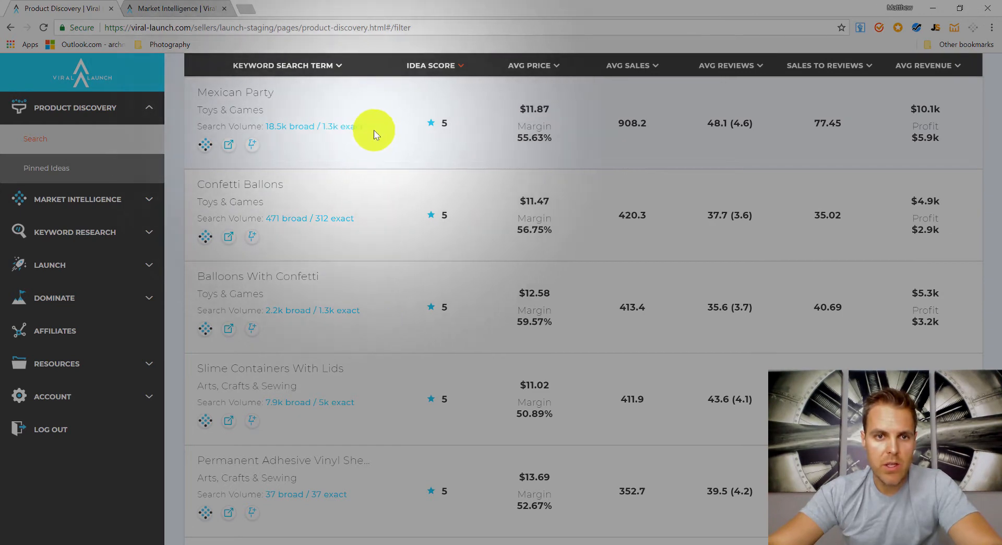
scroll(339, 208, "down", 2)
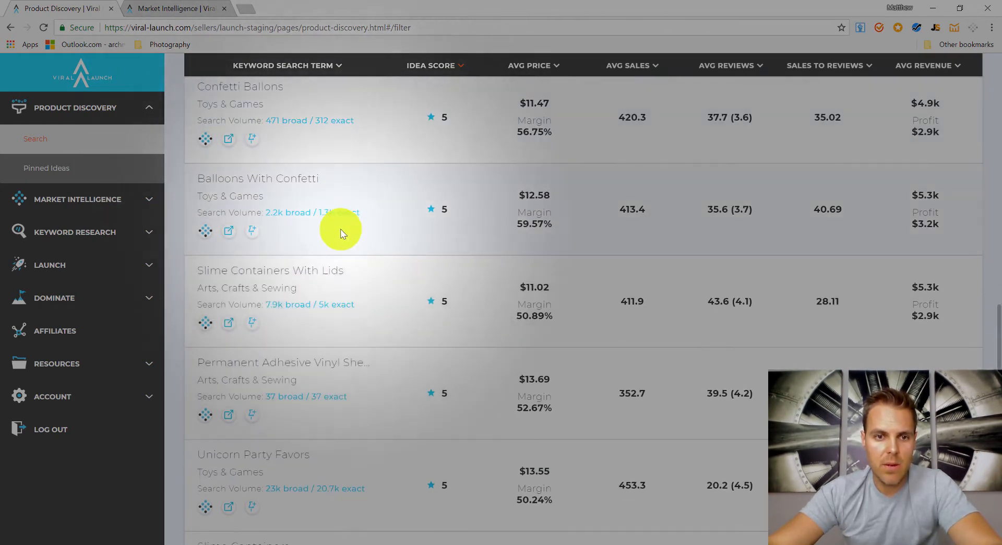
scroll(313, 243, "down", 2)
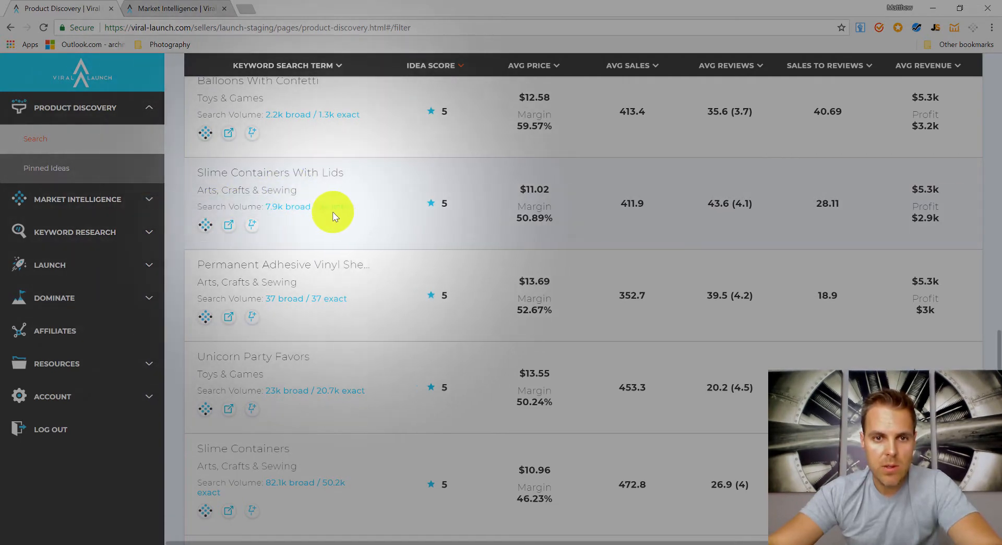
left_click(233, 236)
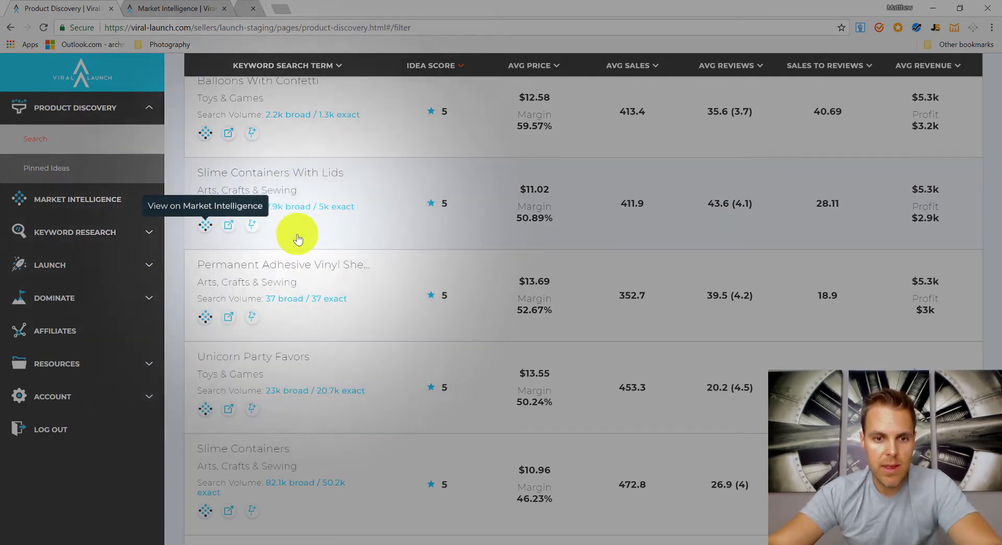
Step: Read the remaining keywords, load another set of results and open Rose Gold Balloons in Market Intelligence in a new browser tab
scroll(327, 237, "down", 2)
scroll(324, 241, "down", 2)
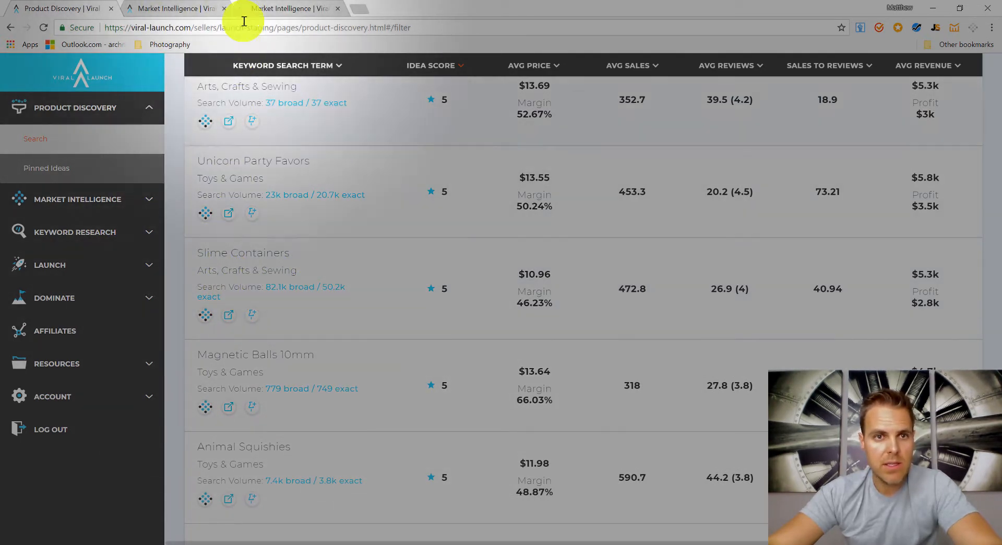
scroll(409, 292, "down", 3)
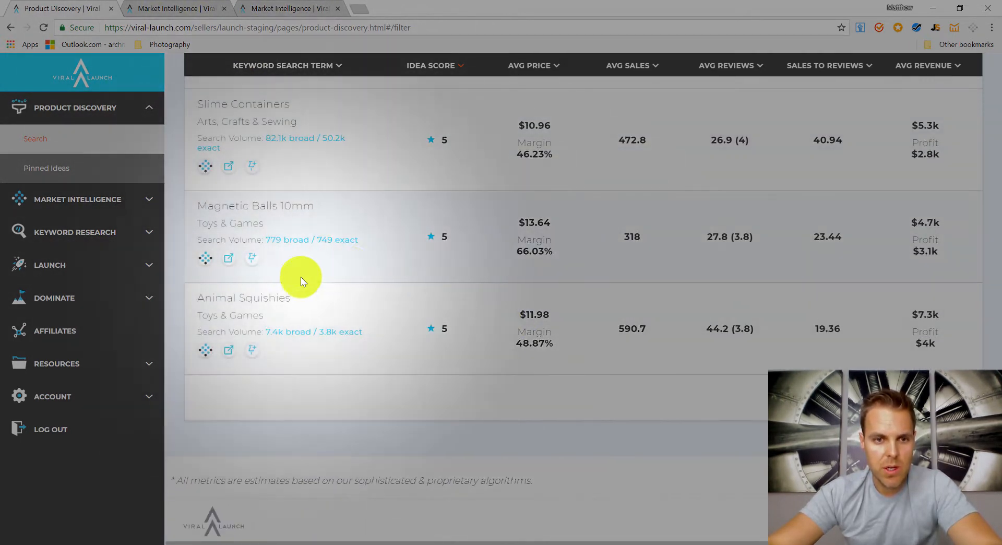
scroll(458, 331, "up", 10)
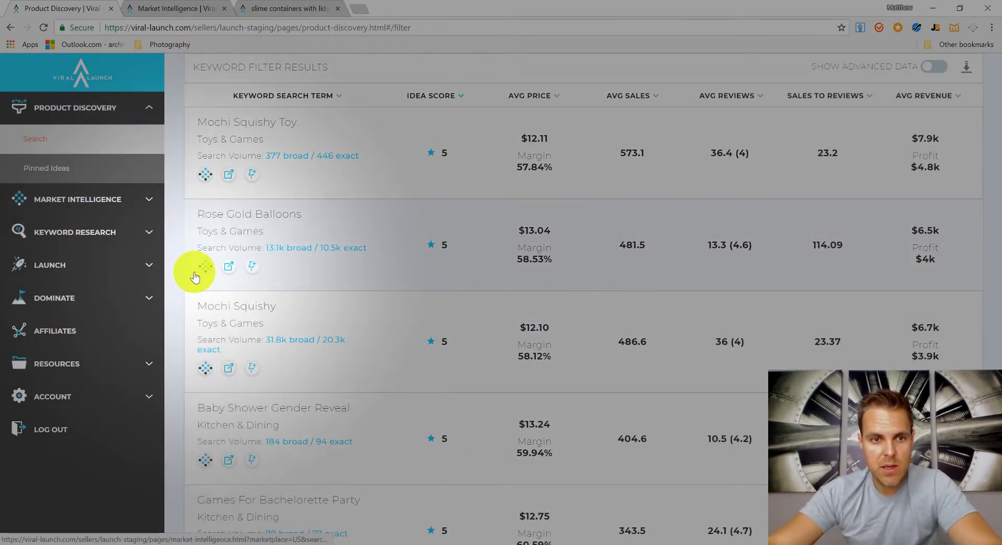
right_click(206, 273)
left_click(246, 279)
Step: Review this page of keywords and the following one, and open Orthopedic Bunion Corrector in Market Intelligence in a new browser tab
scroll(221, 227, "down", 2)
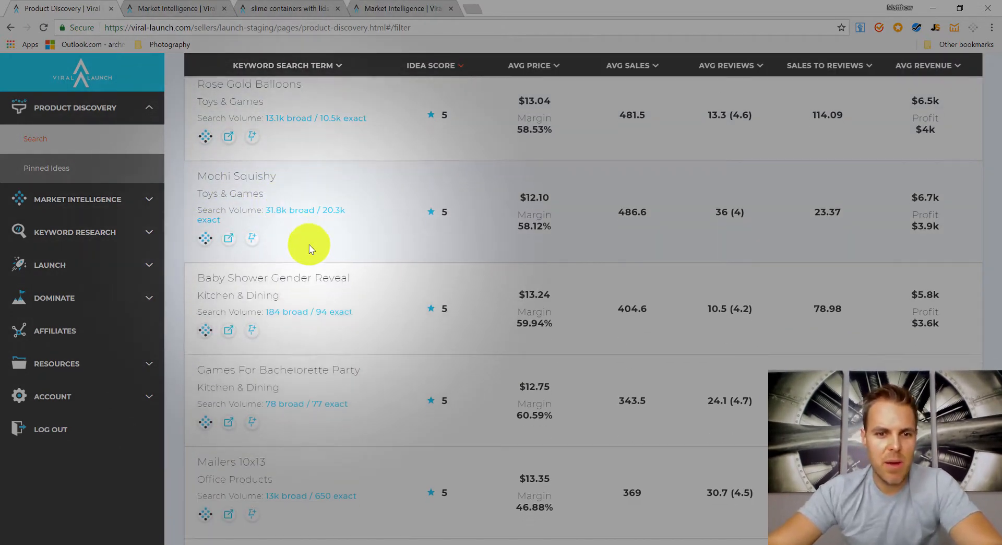
scroll(310, 248, "down", 7)
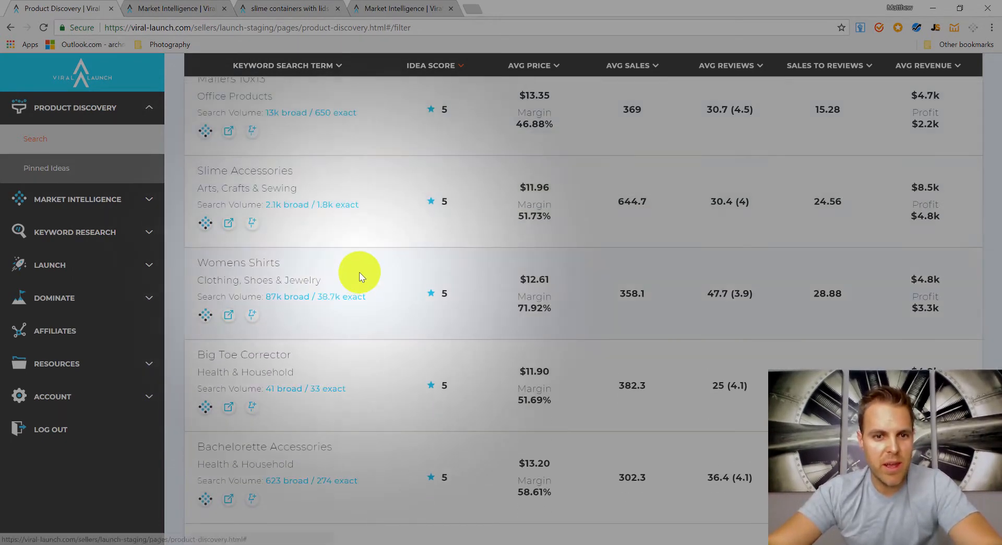
scroll(298, 200, "down", 3)
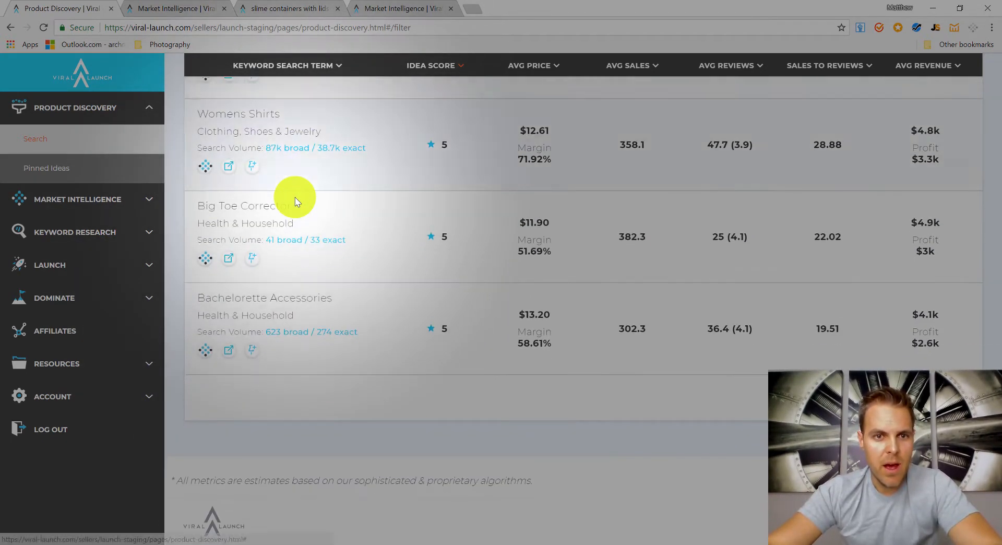
scroll(295, 202, "up", 2)
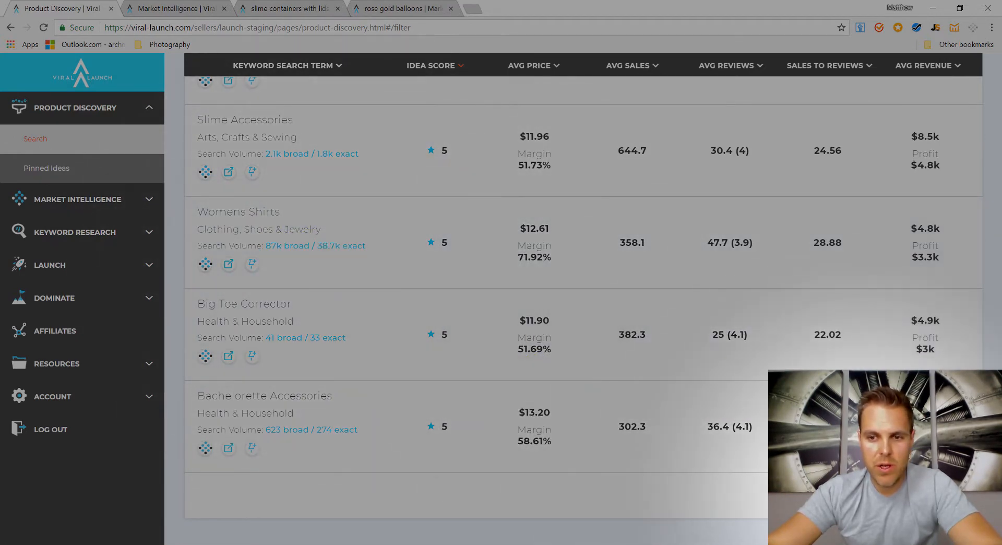
left_click(859, 496)
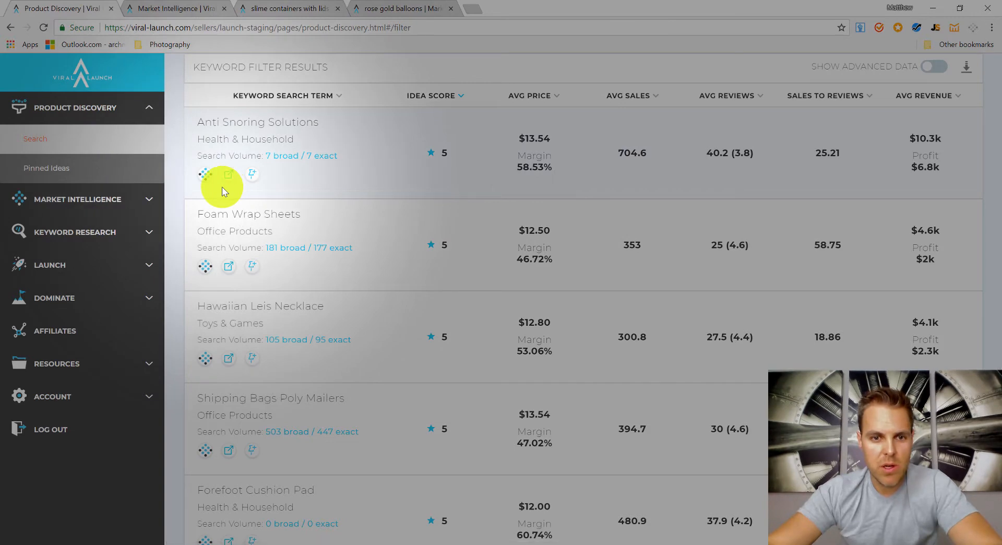
scroll(221, 186, "down", 10)
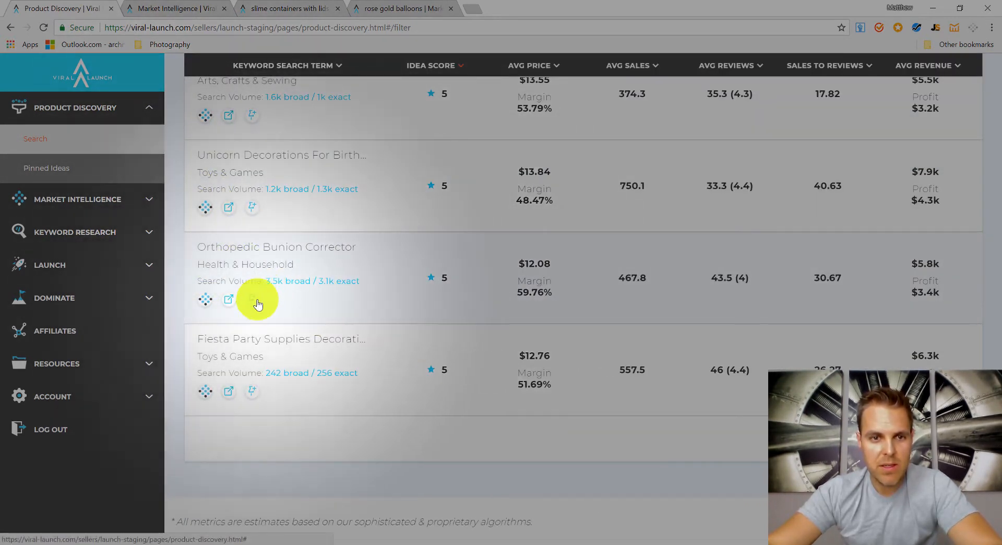
right_click(205, 300)
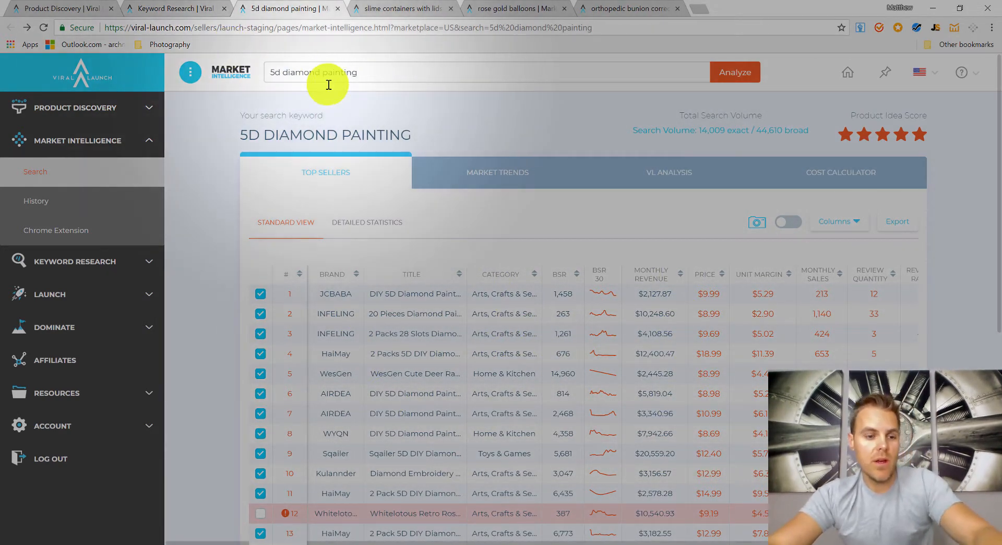
left_click(64, 12)
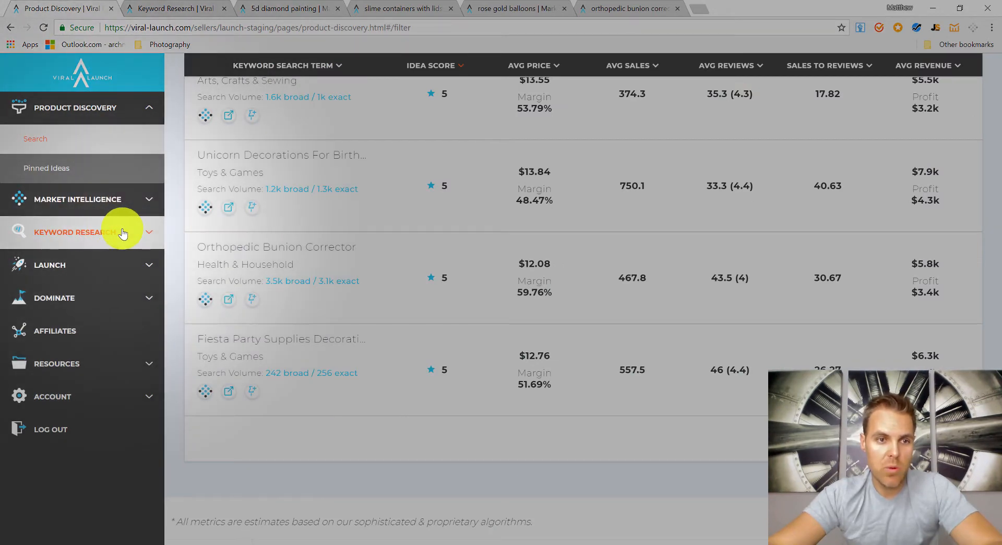
left_click(162, 8)
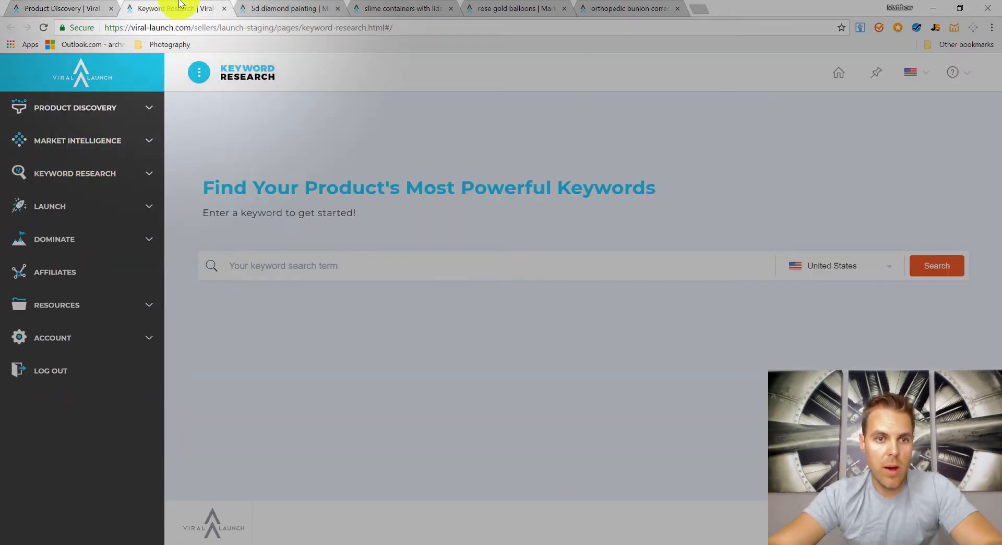
left_click(289, 8)
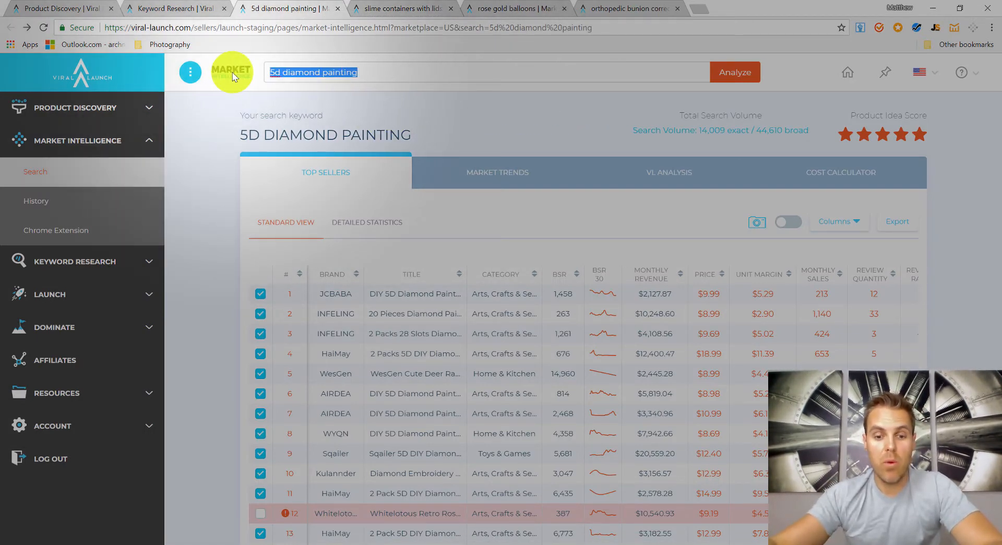
type("slime containers with lids")
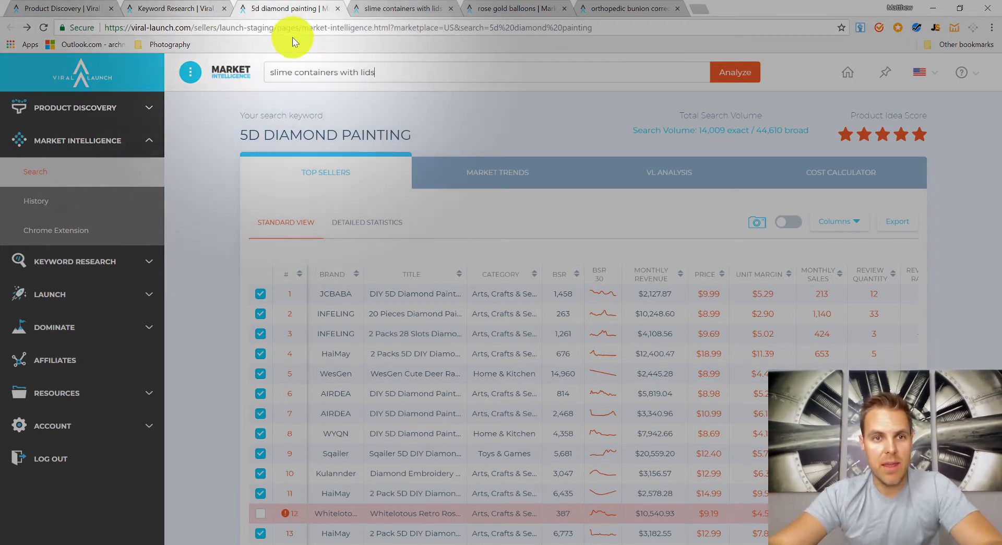
Step: Copy the 5D DIAMOND PAINTING heading from the Market Intelligence report and run a Keyword Research search for it
left_click_drag(412, 135, 238, 138)
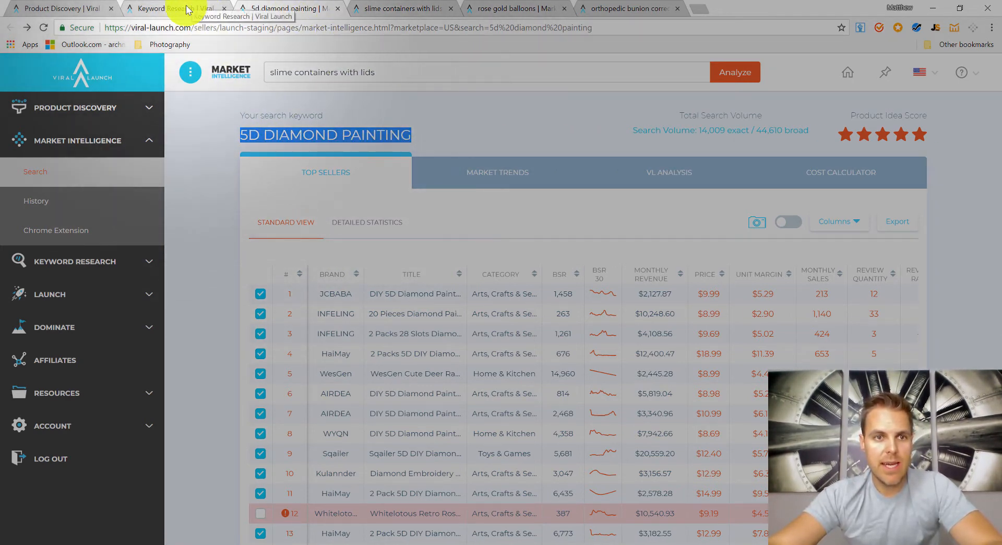
left_click(187, 10)
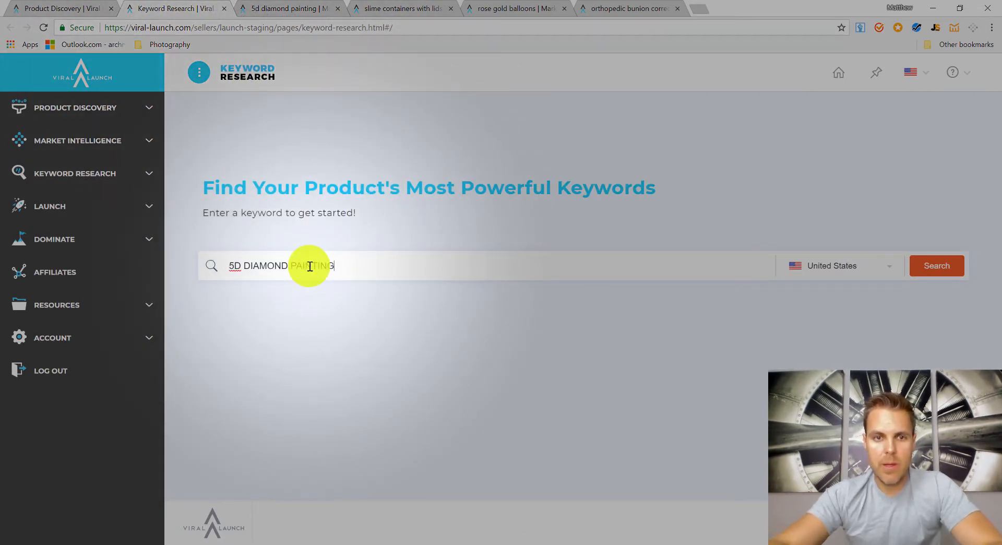
key("Return")
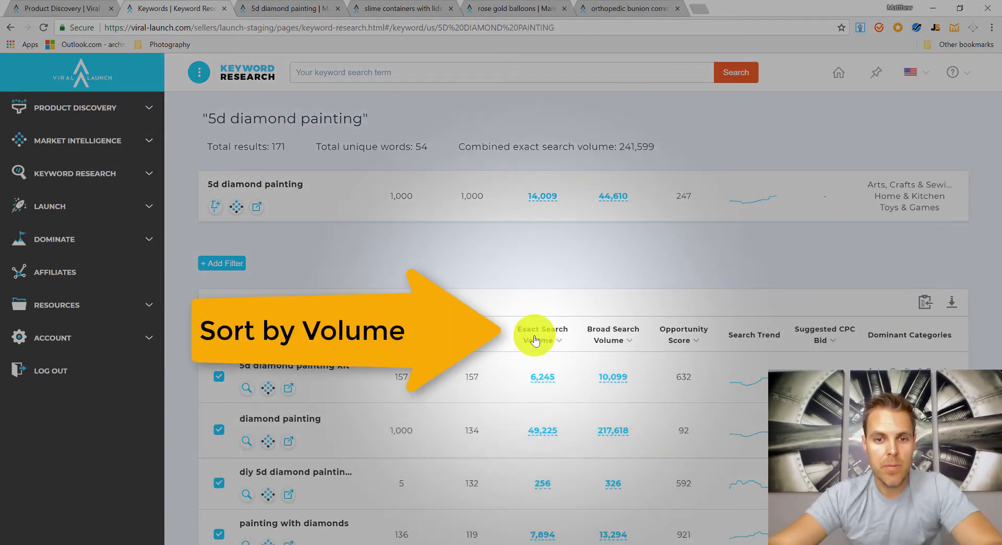
Step: Sort the related keywords by exact search volume and check the list against the 5D Diamond Painting report in Market Intelligence
left_click(535, 340)
scroll(488, 164, "down", 3)
scroll(479, 226, "up", 3)
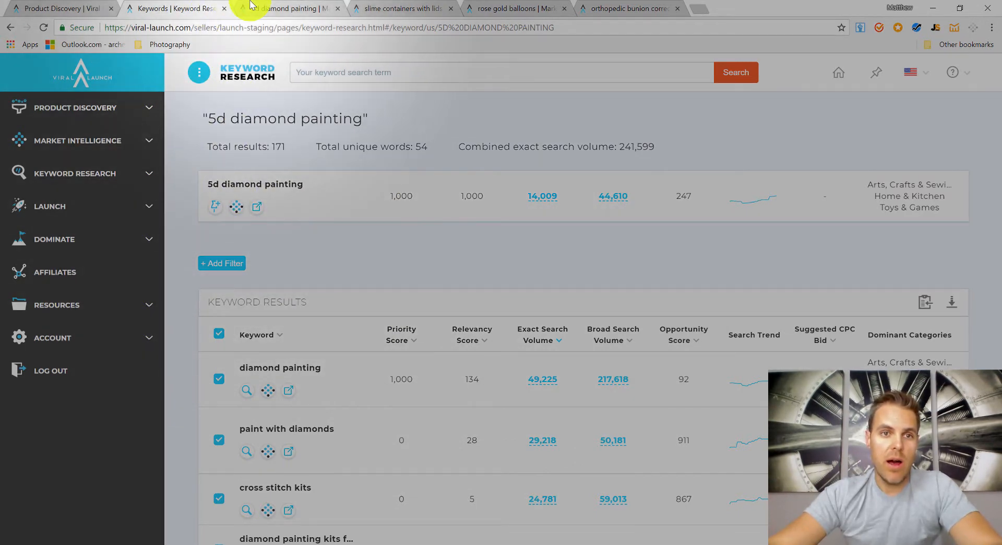
left_click(269, 9)
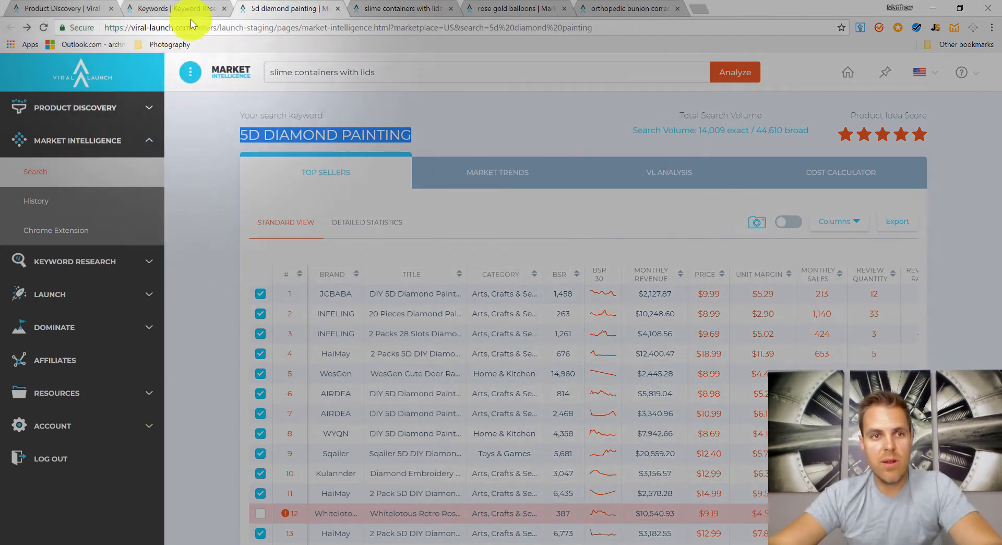
left_click(186, 14)
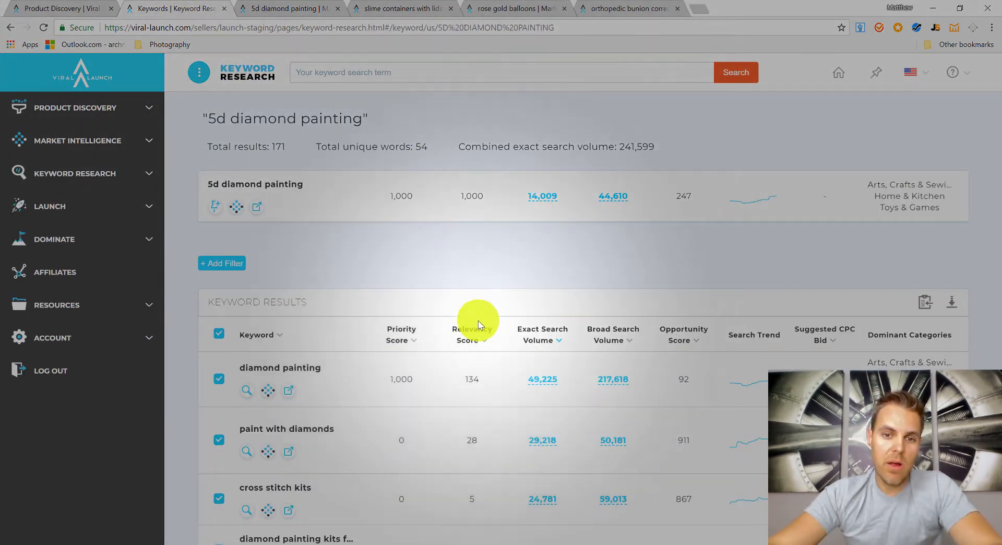
Step: Highlight "diamond painting" and "5d diamond painting" in turn to compare the two keywords' search volumes
scroll(474, 320, "down", 2)
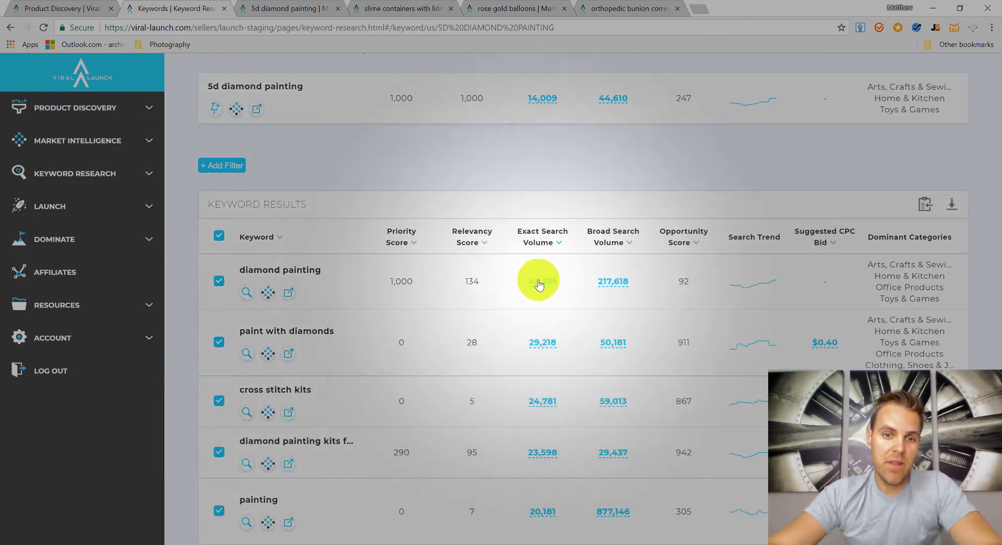
left_click_drag(539, 285, 226, 274)
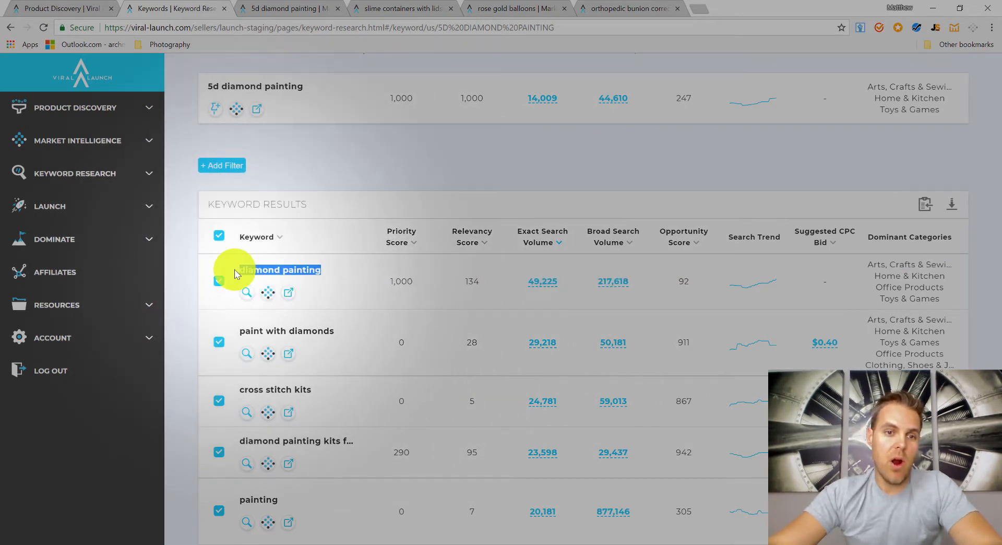
scroll(237, 271, "up", 2)
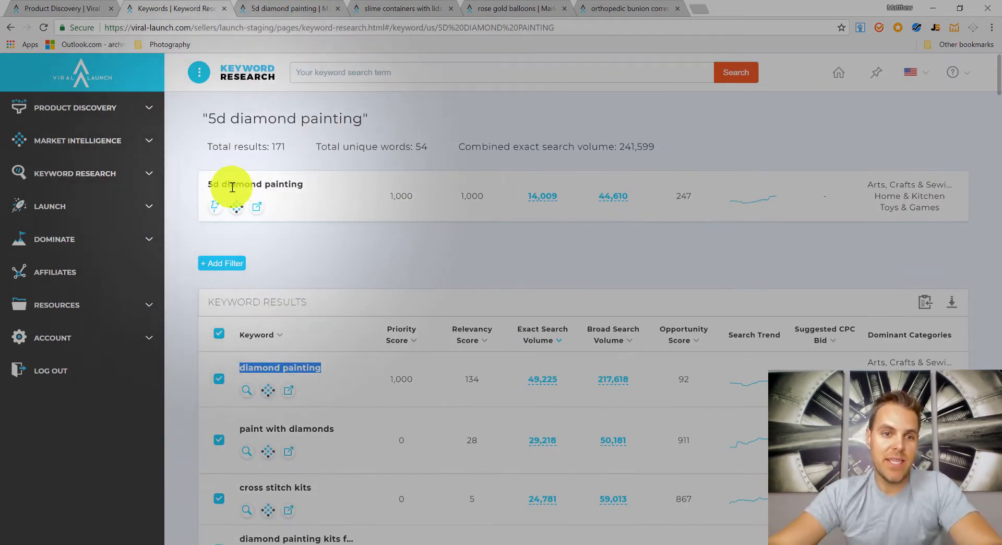
left_click_drag(320, 185, 214, 183)
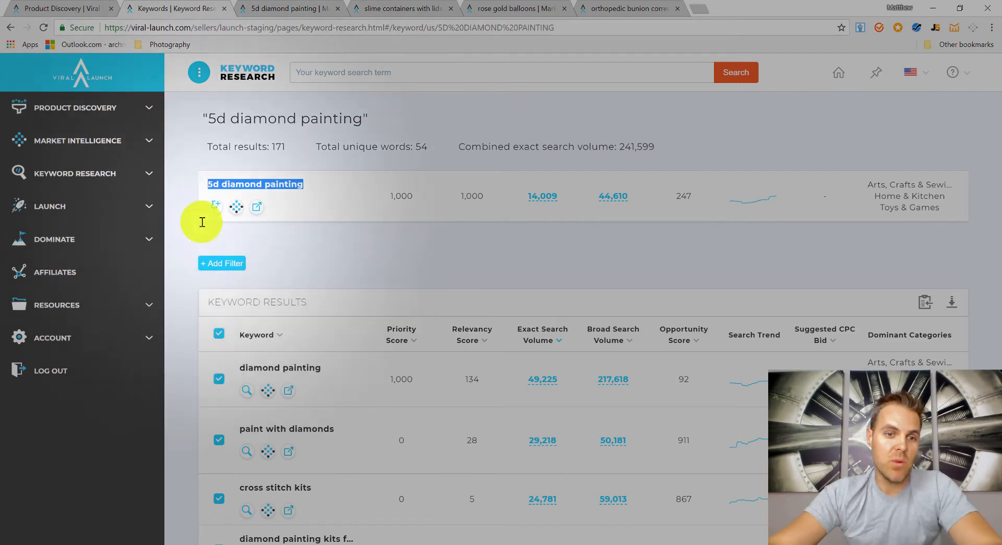
scroll(232, 331, "down", 2)
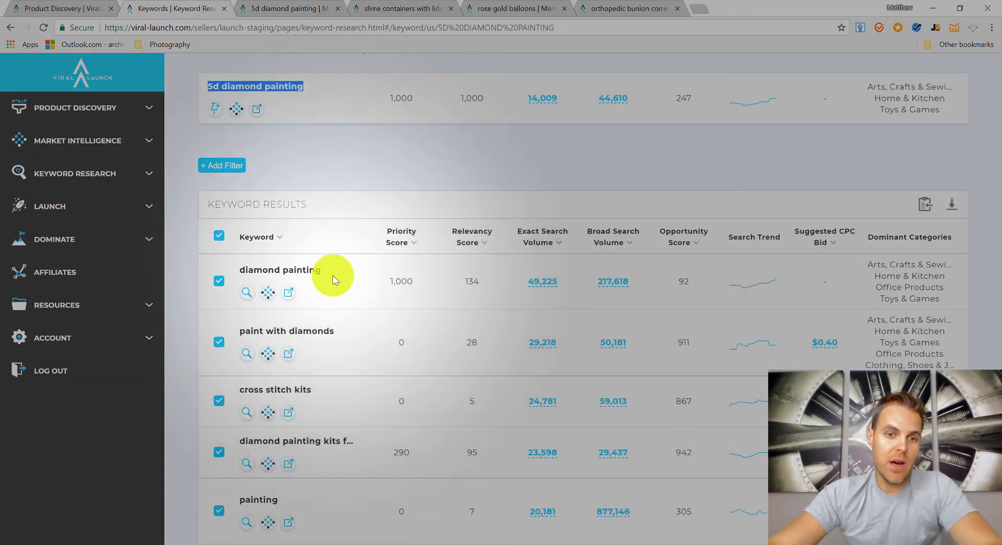
Step: Copy the "diamond painting" keyword, analyse it in the open Market Intelligence tab and return to the Keyword Research results
left_click_drag(321, 270, 244, 269)
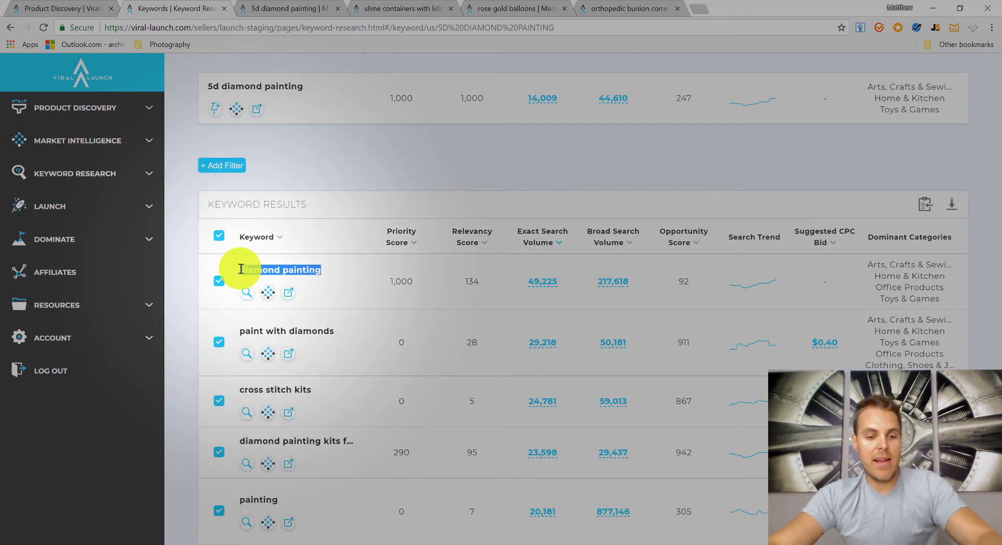
left_click(277, 8)
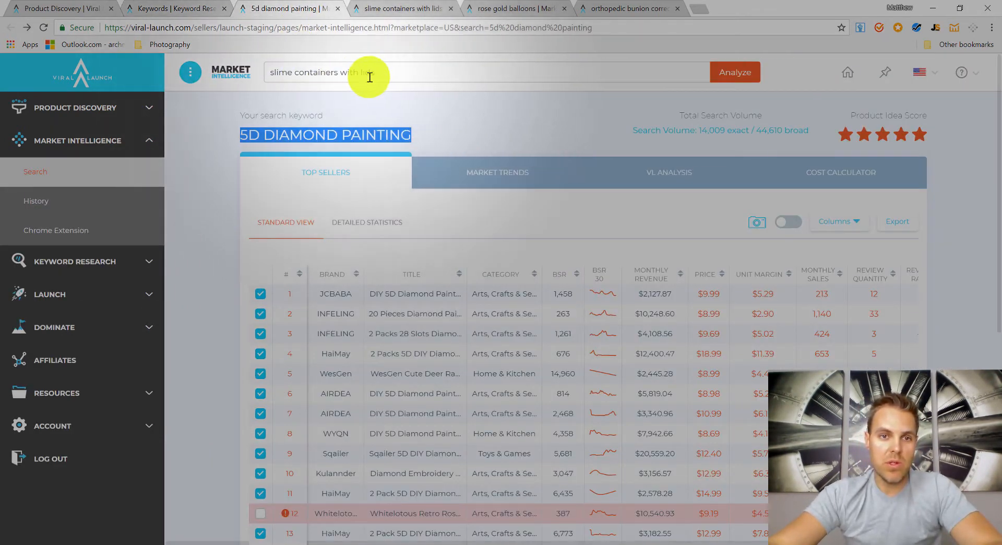
triple_click(301, 75)
type("diamond painting")
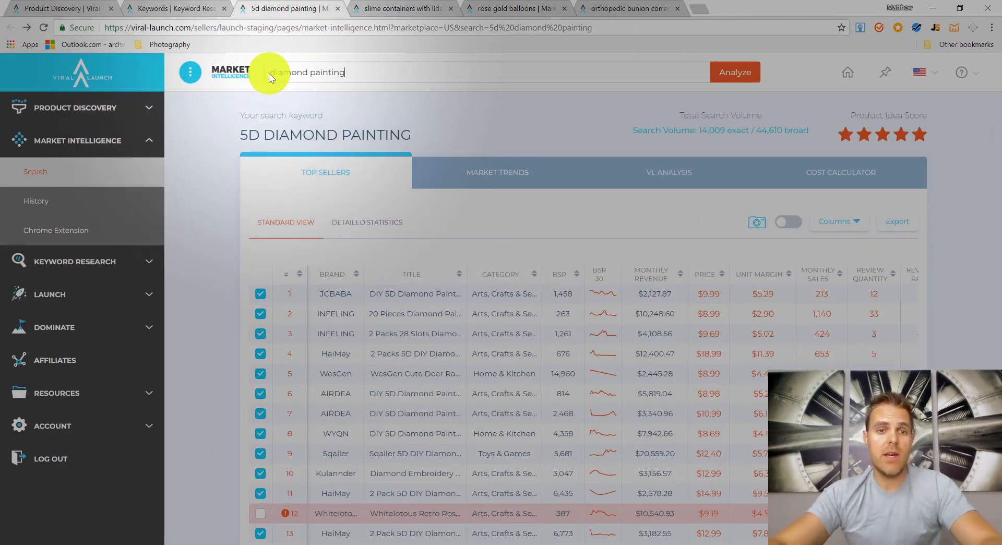
key("Return")
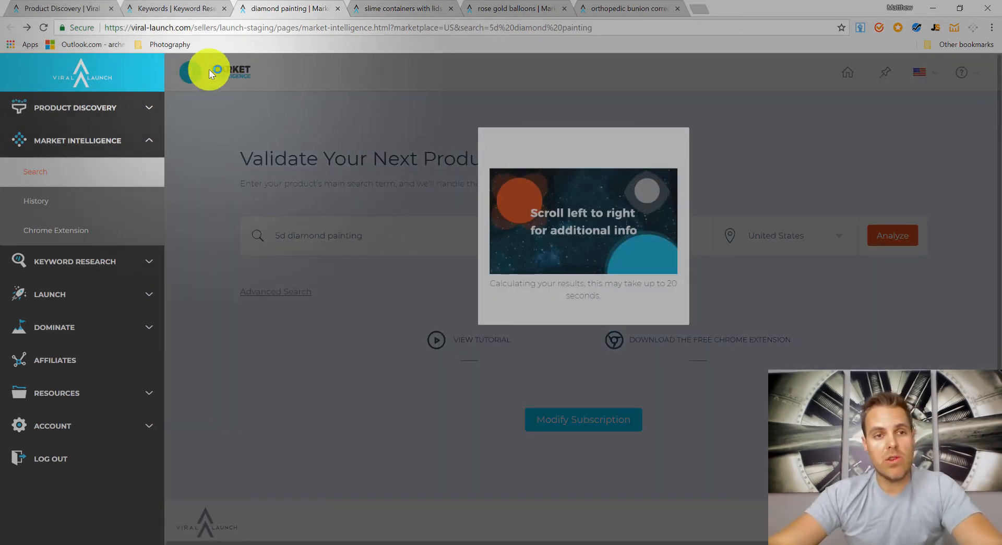
left_click(181, 9)
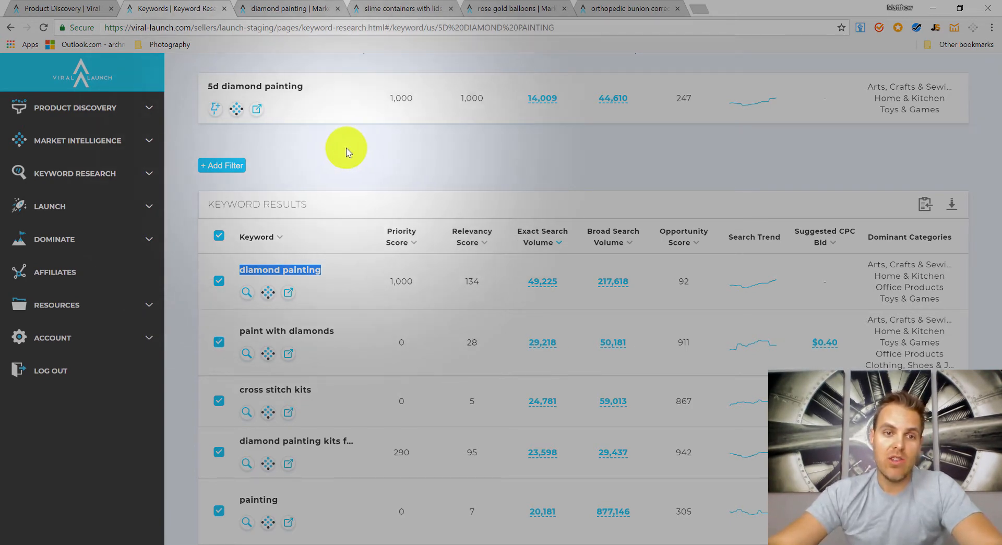
Step: Browse the related keywords and open the Market Intelligence report for "cross stitch kits" in a new browser tab
scroll(346, 148, "down", 5)
scroll(318, 208, "up", 5)
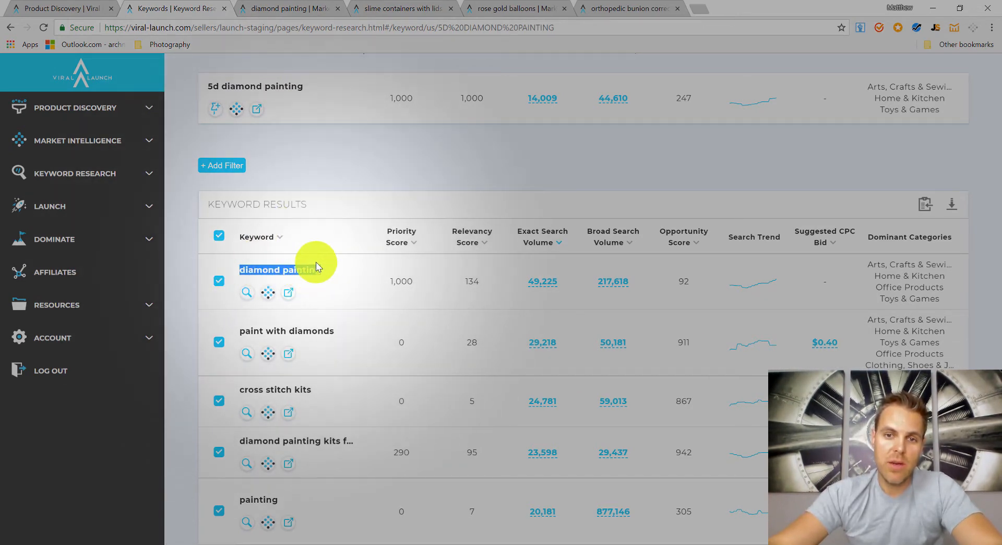
scroll(316, 267, "down", 2)
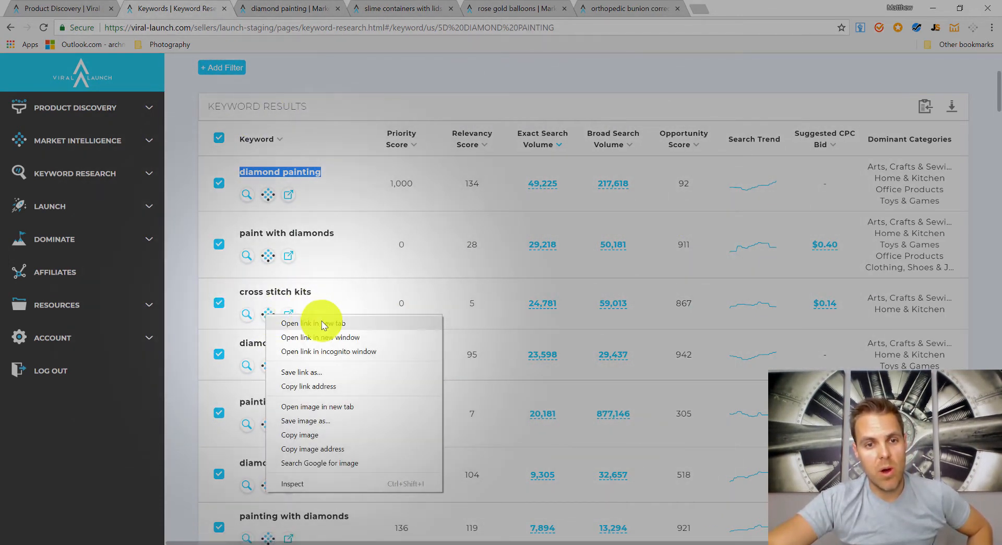
scroll(289, 282, "down", 1)
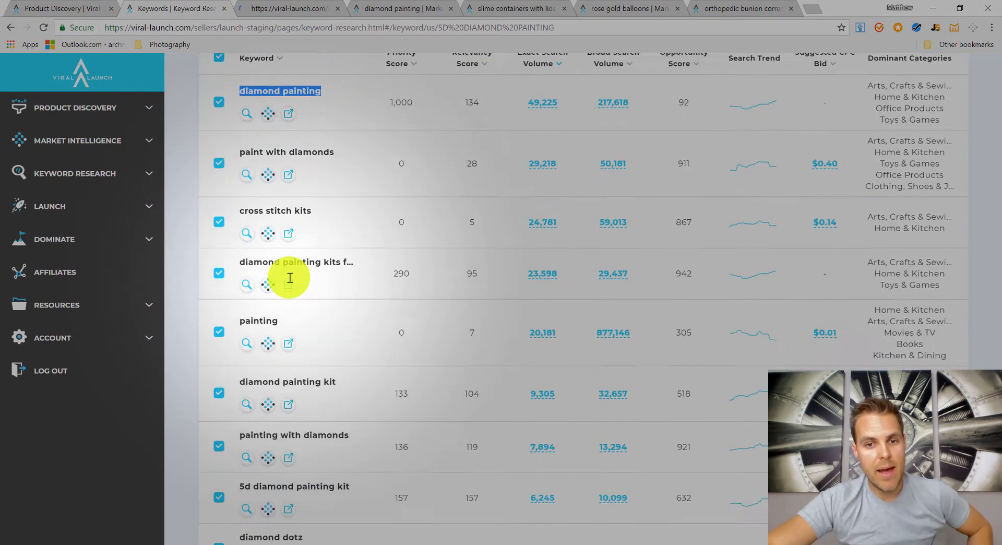
Step: Switch to the diamond painting report in Market Intelligence and highlight its DIAMOND PAINTING heading
left_click(309, 8)
left_click(373, 7)
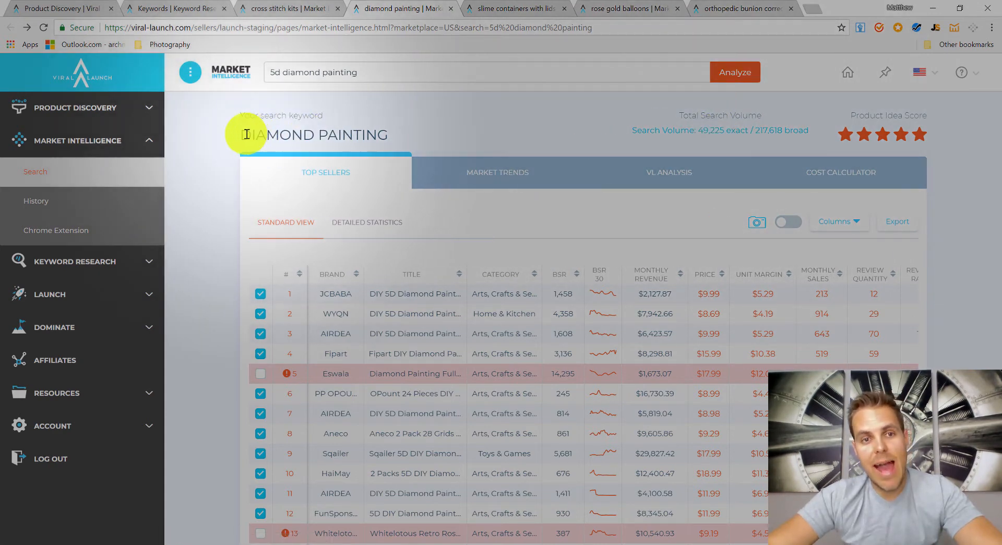
left_click_drag(247, 134, 407, 138)
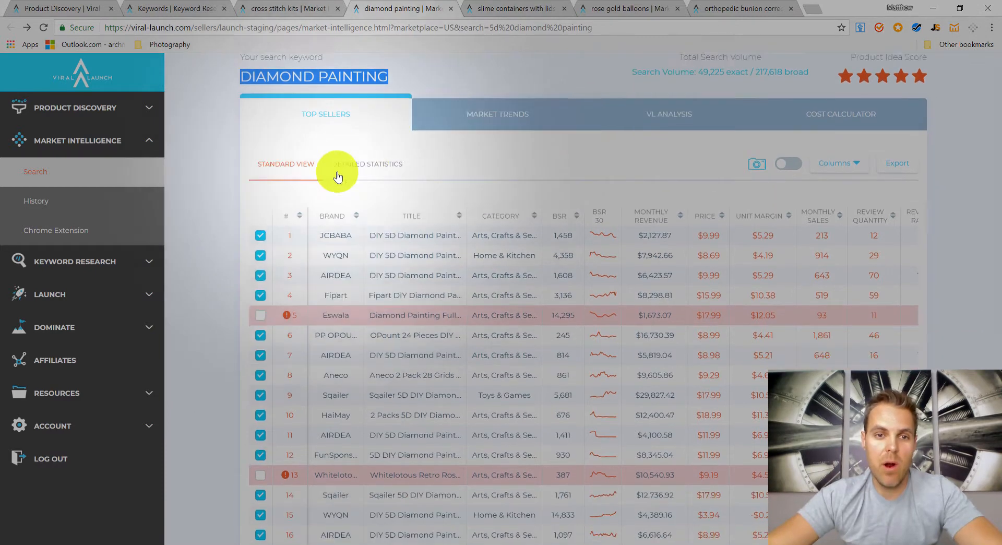
scroll(286, 176, "down", 2)
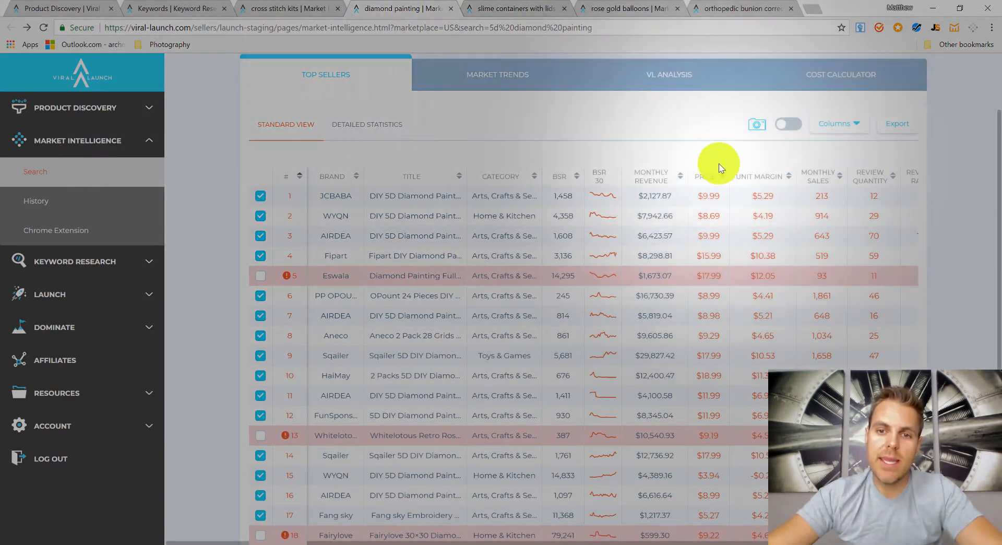
Step: Review the diamond painting top sellers by monthly revenue from highest to lowest, and by review quantity from lowest to highest
left_click(681, 177)
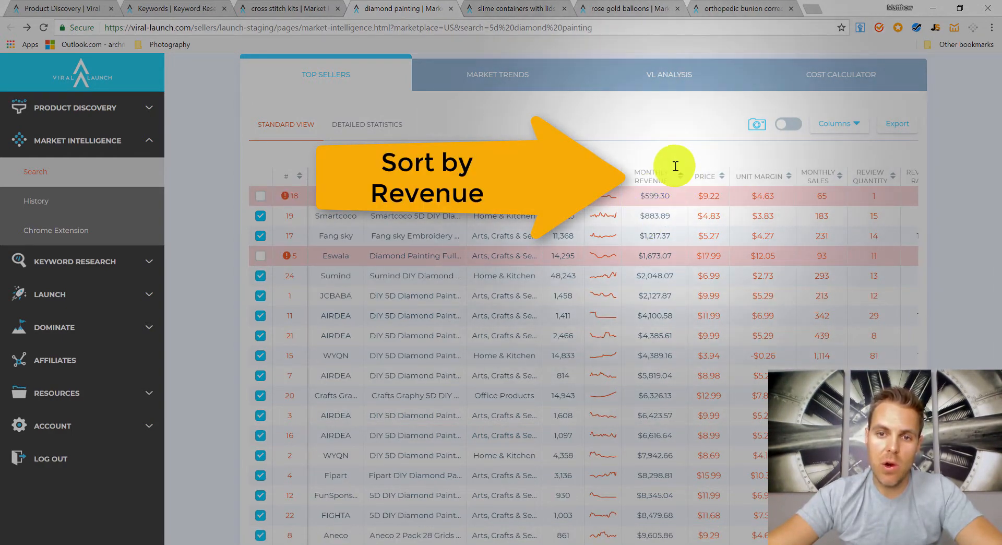
left_click(673, 177)
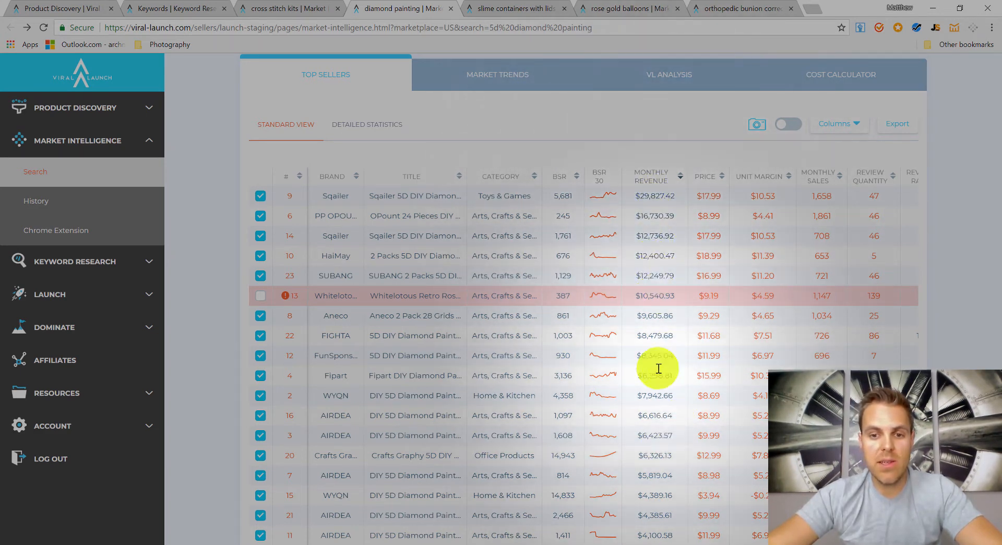
left_click_drag(683, 482, 650, 317)
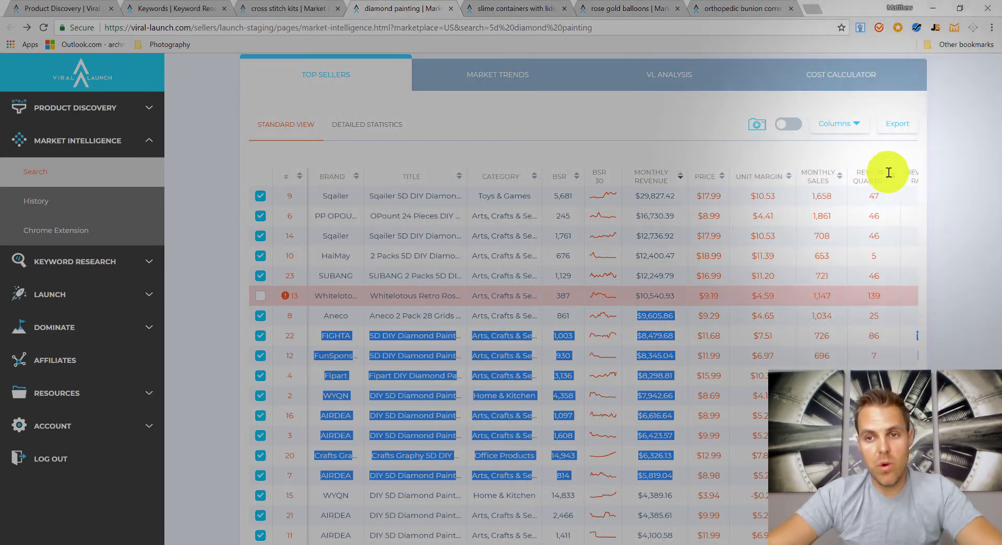
left_click(883, 185)
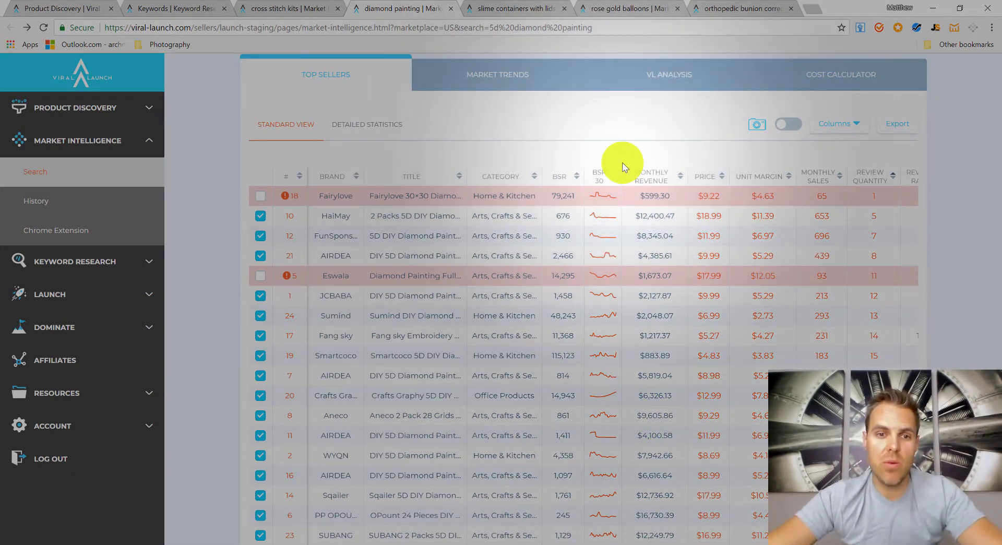
Step: Open the Amazon Product Ideas (Blank) workbook in Excel and arrange it side by side with a reduced browser window
left_click(958, 11)
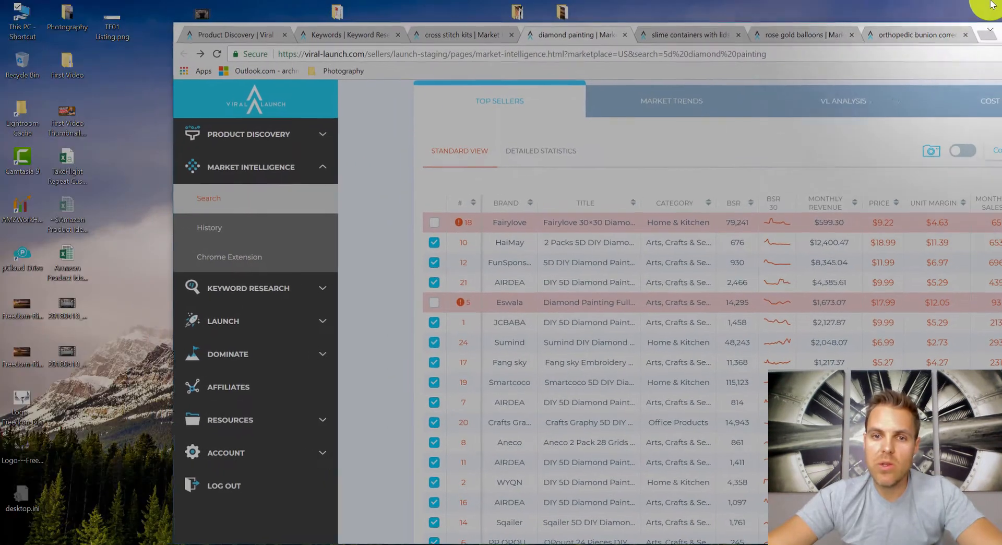
left_click_drag(175, 24, 315, 15)
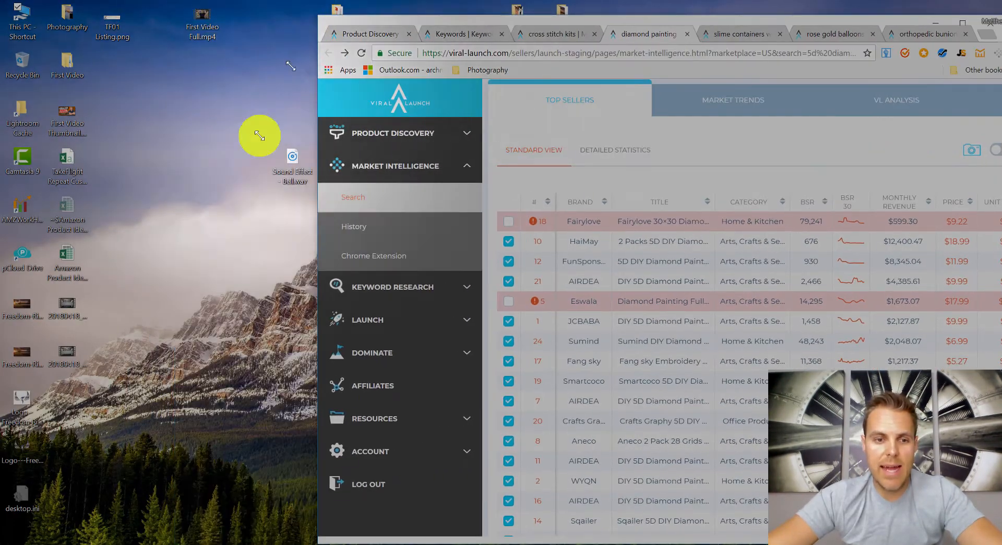
mouse_move(243, 538)
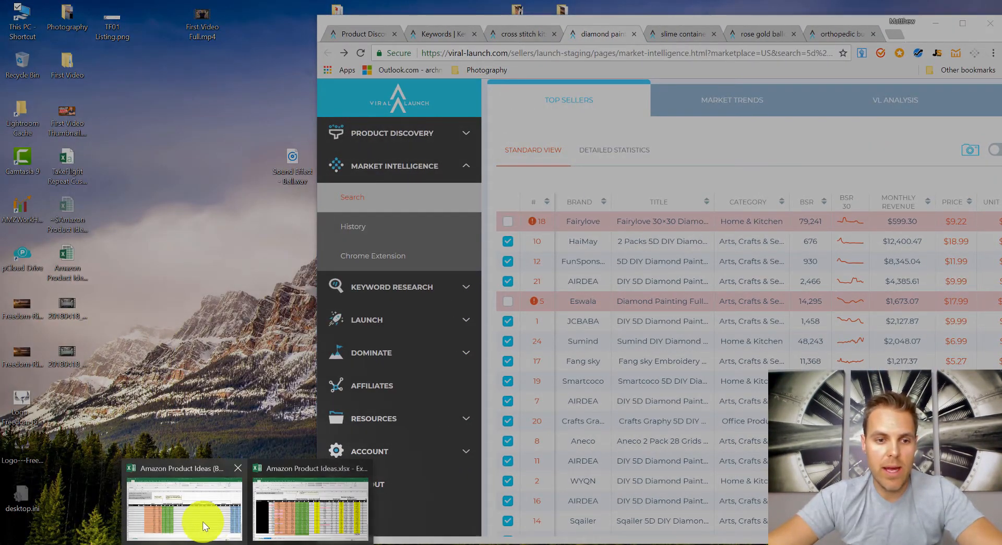
left_click(206, 527)
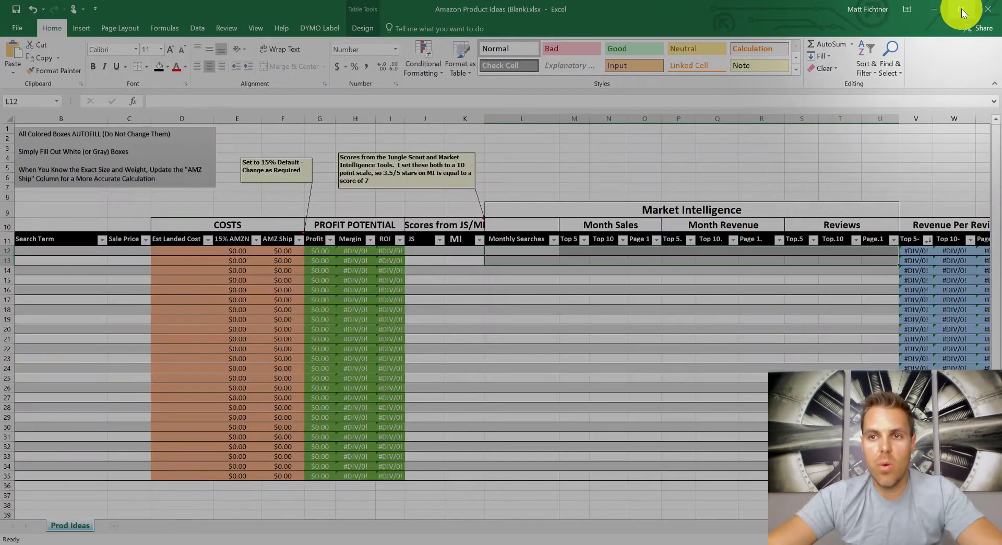
left_click(963, 13)
mouse_move(411, 3)
left_mouse_down()
mouse_move(453, 36)
mouse_move(418, 19)
left_mouse_up()
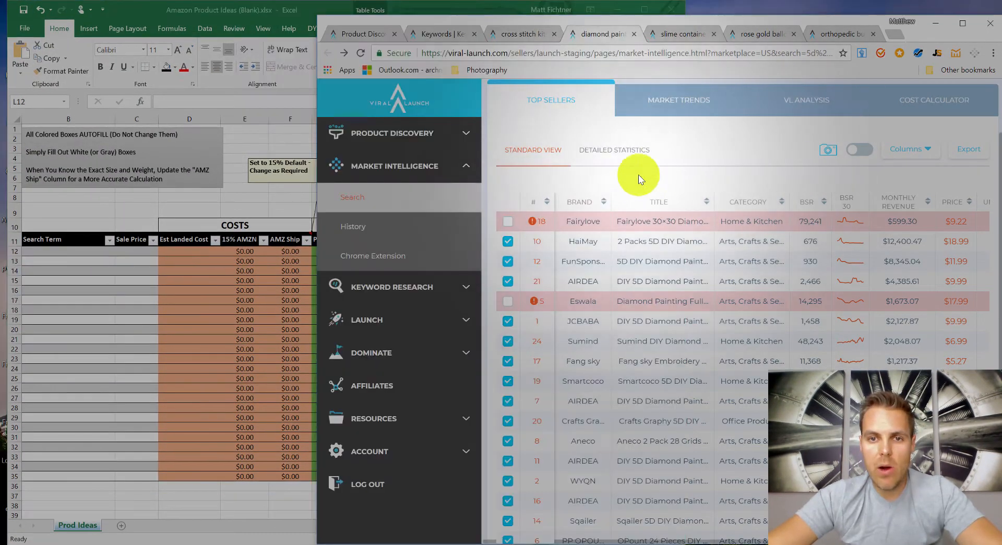
Step: Show the detailed statistics for the top sellers and highlight the average prices for the top 5 and page 1 listings
left_click(620, 156)
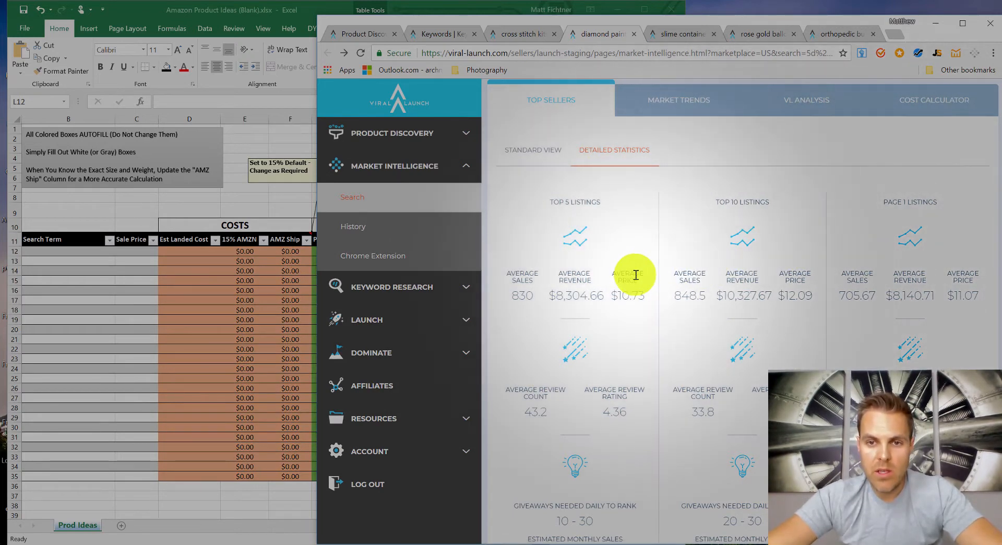
left_click_drag(625, 273, 641, 291)
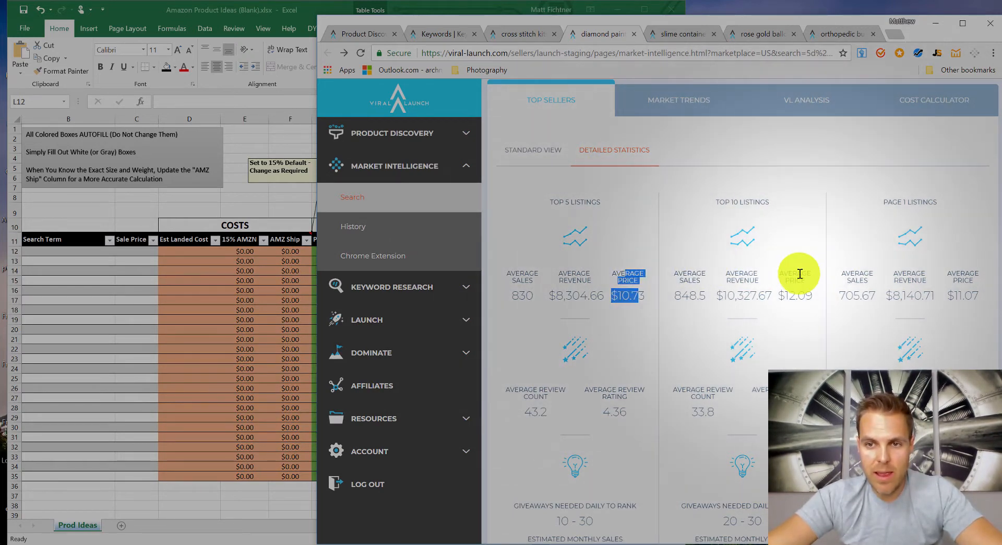
left_click_drag(953, 274, 976, 296)
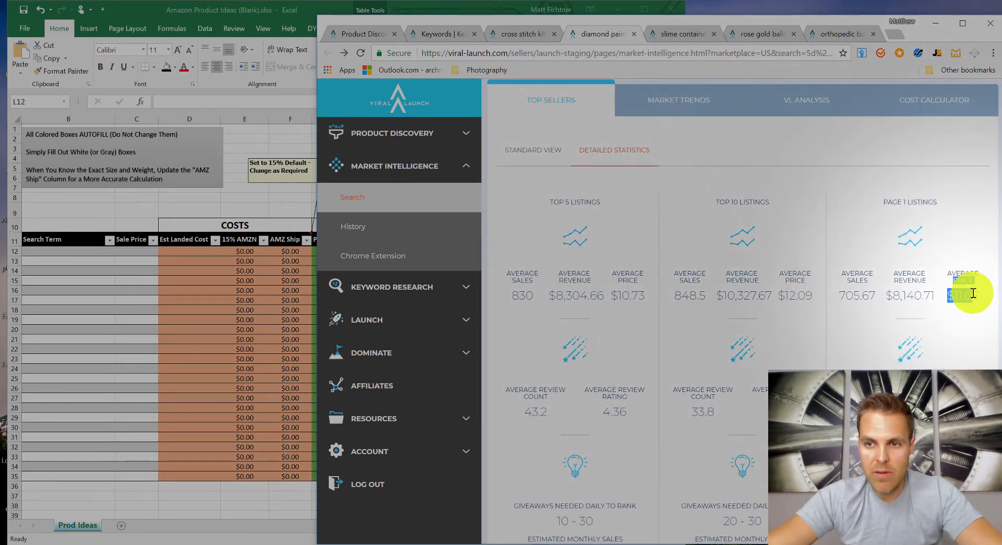
Step: In row 12 of the Excel sheet, enter a sale price of 11.50 and the search term "Diamong Painting"
left_click(148, 272)
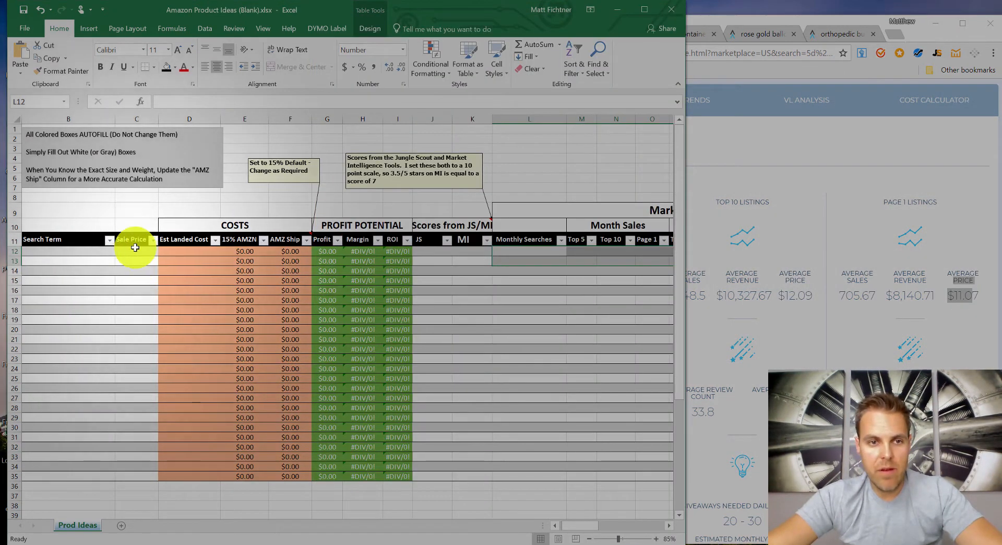
type("11.50")
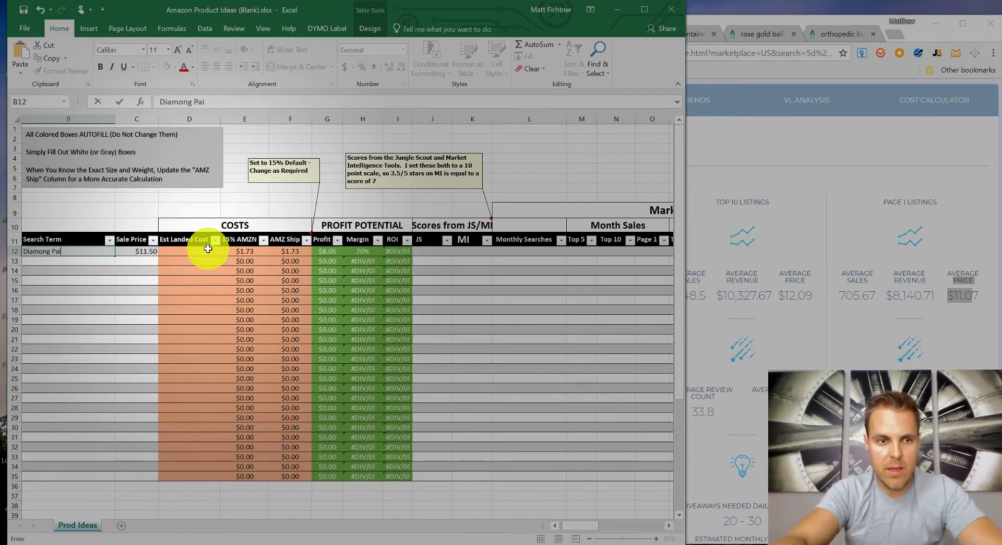
type("Diamong Painting")
Step: Look up the landed unit cost in the report's Cost Calculator and enter 1.32 as row 12's estimated landed cost
left_click(207, 251)
left_click(783, 156)
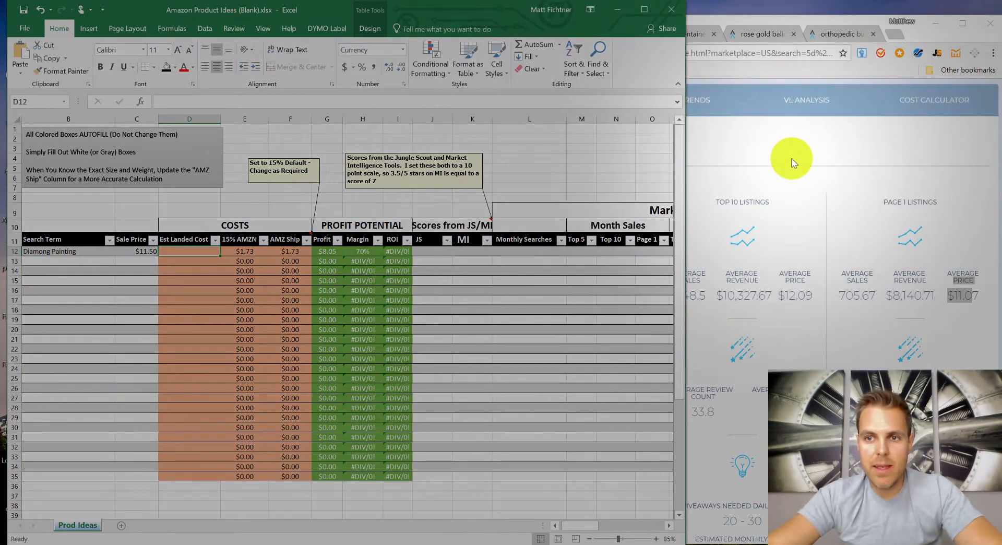
left_click(942, 100)
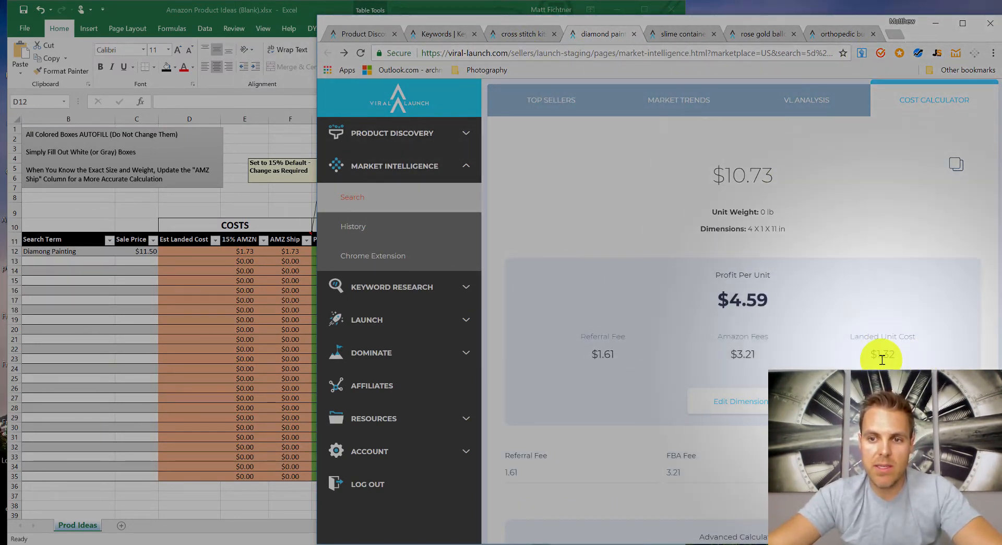
left_click_drag(905, 359, 857, 343)
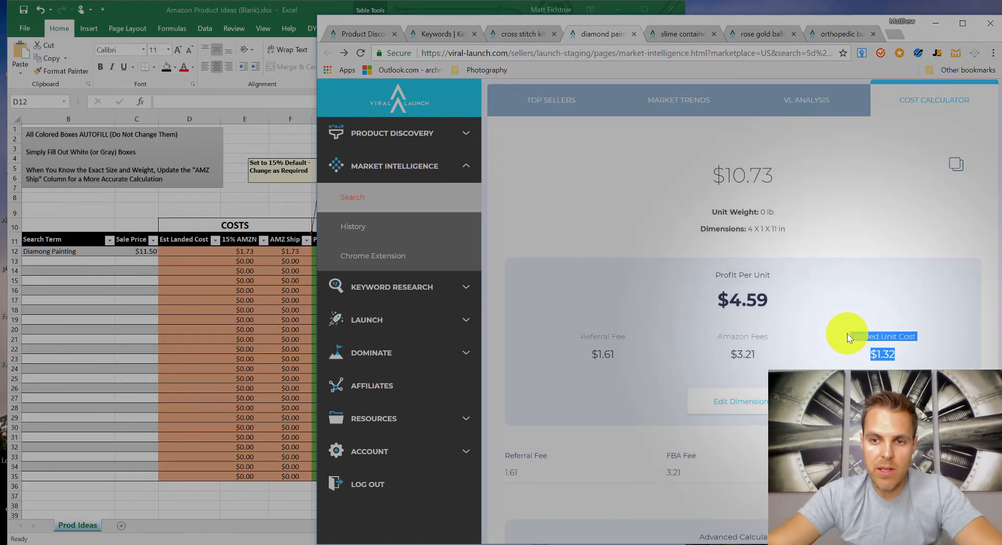
left_click(223, 273)
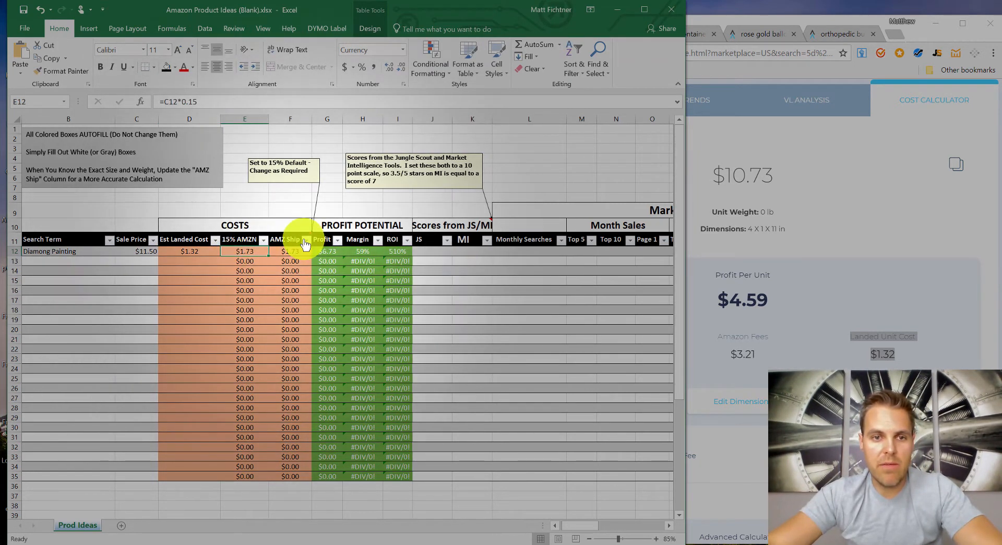
left_click(388, 251)
Step: Bring back the top sellers' detailed statistics and fill in row 12 with an MI score of 10 and 49,000 monthly searches
left_click(859, 208)
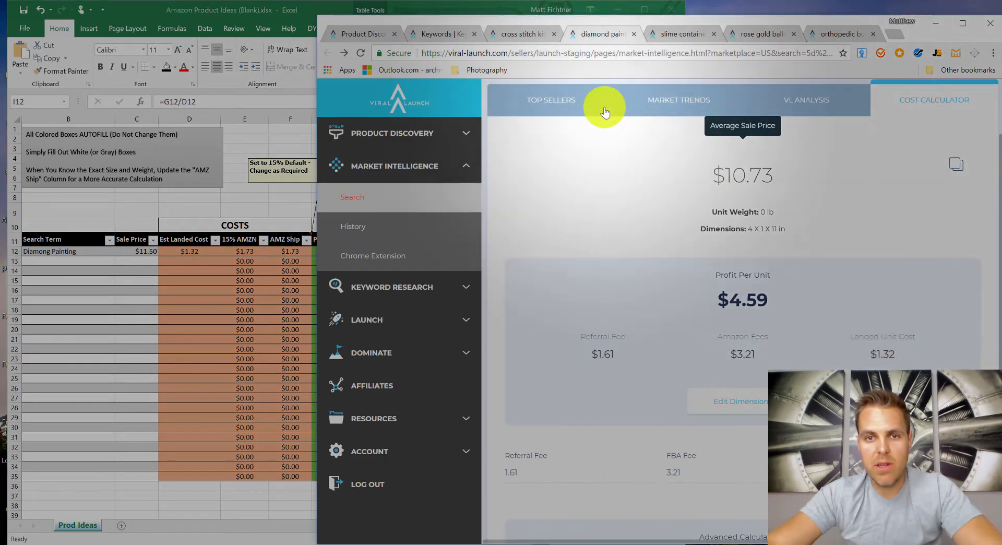
left_click(575, 106)
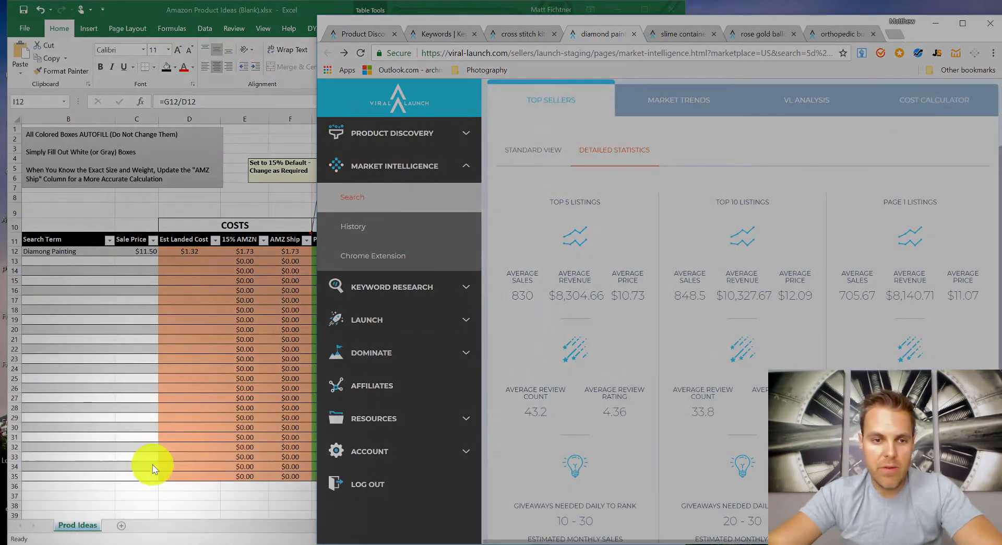
left_click(152, 460)
left_click_drag(579, 526, 590, 529)
left_click(326, 300)
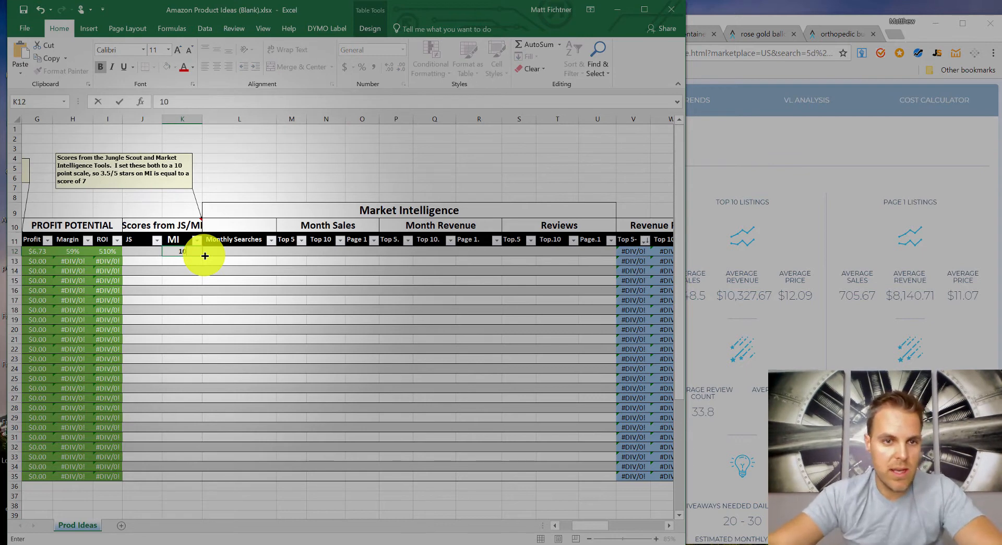
left_click(178, 240)
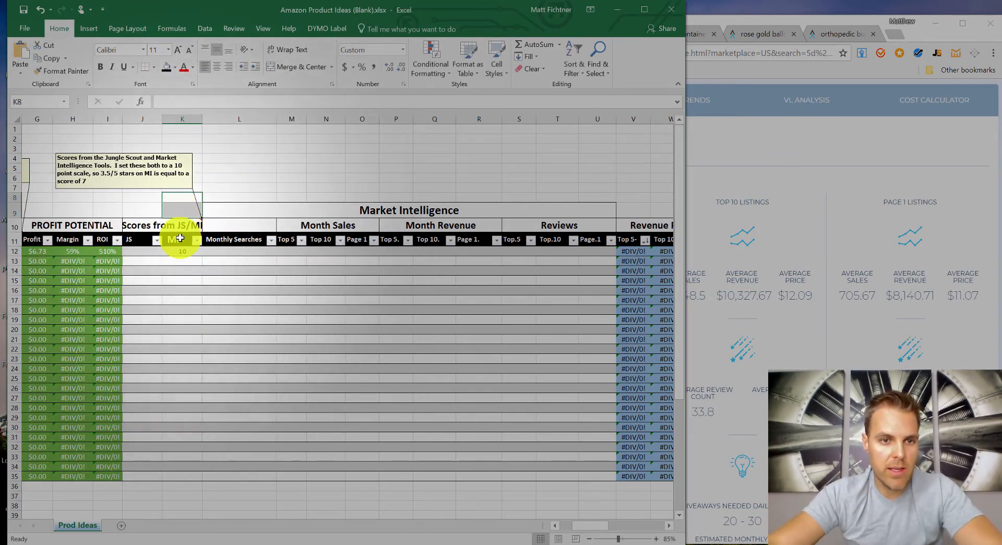
left_click(251, 251)
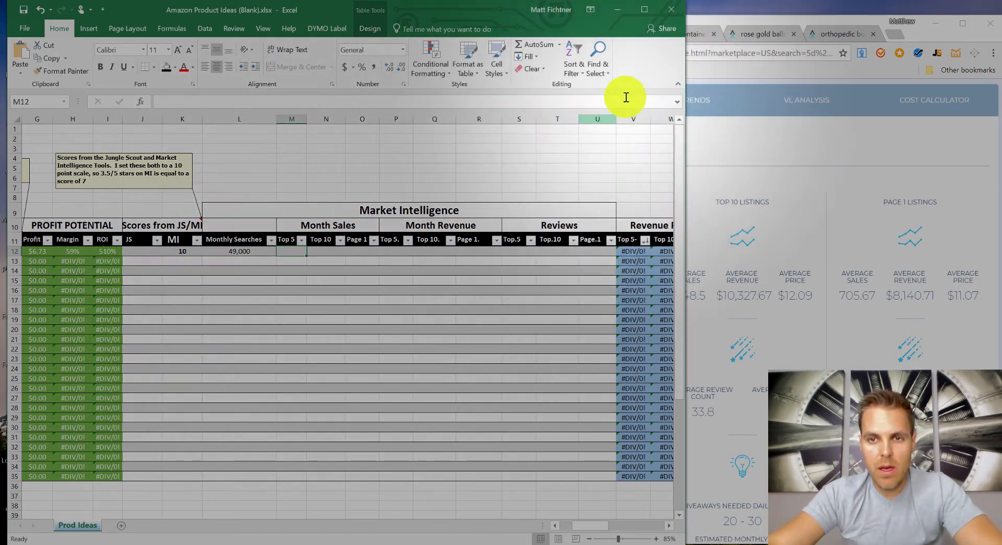
Step: Enter row 12's Top 5, Top 10 and Page 1 month sales as 830, 850, 700 and month revenue as $8,000, $1,000, $8,000
left_click(693, 128)
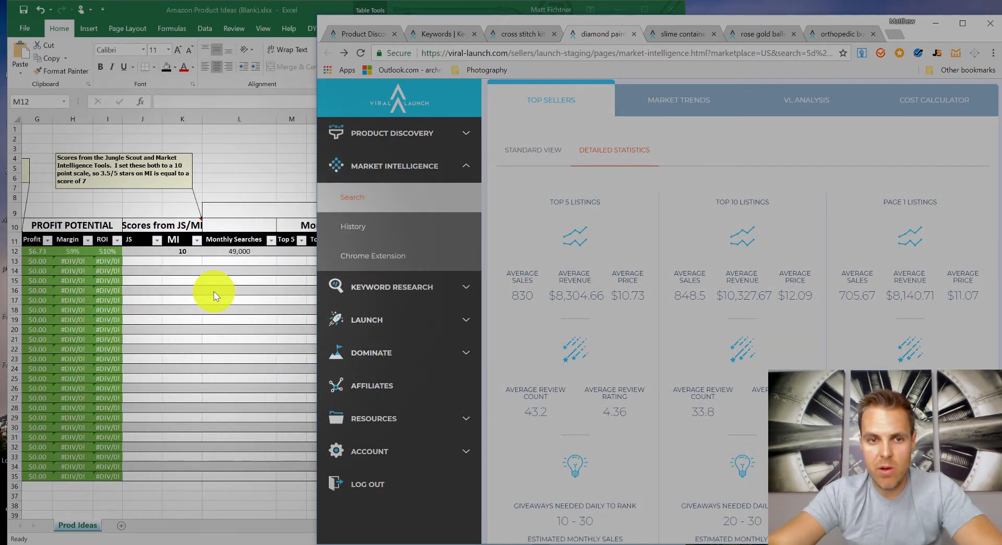
left_click(217, 295)
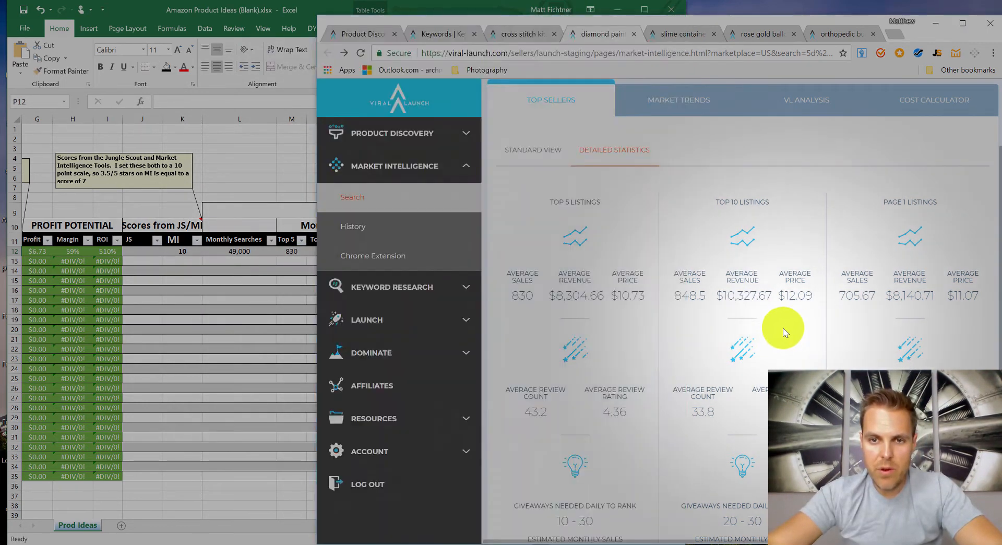
type("700")
key("Tab")
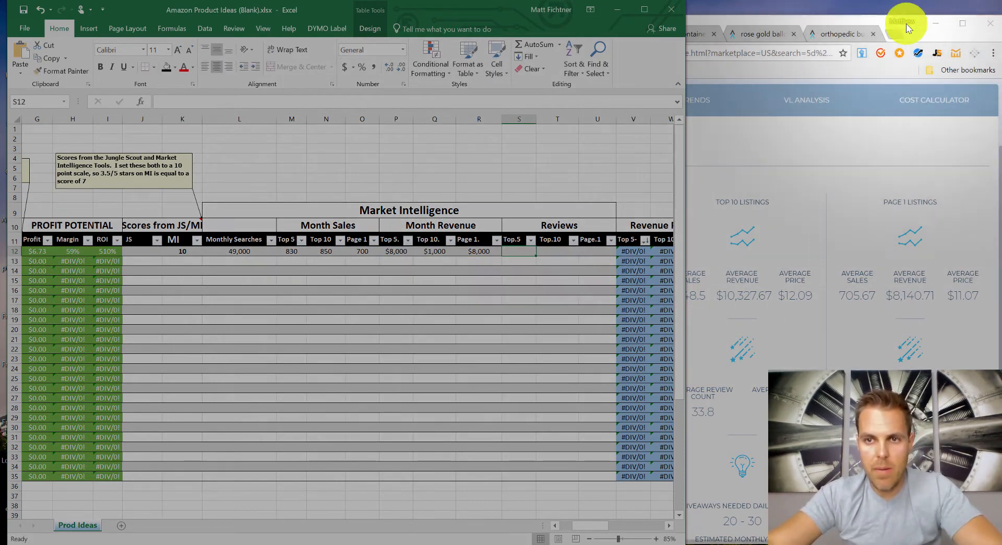
Step: Enter row 12's review counts as 43, 33 and 34 for Top 5, Top 10 and Page 1, and bring the revenue-per-review columns into view
left_click(895, 25)
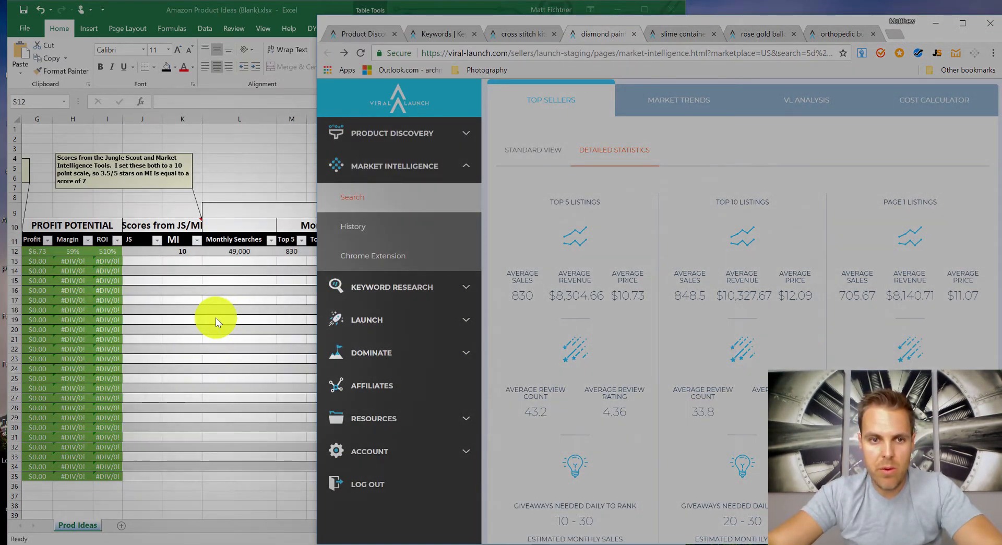
left_click(218, 321)
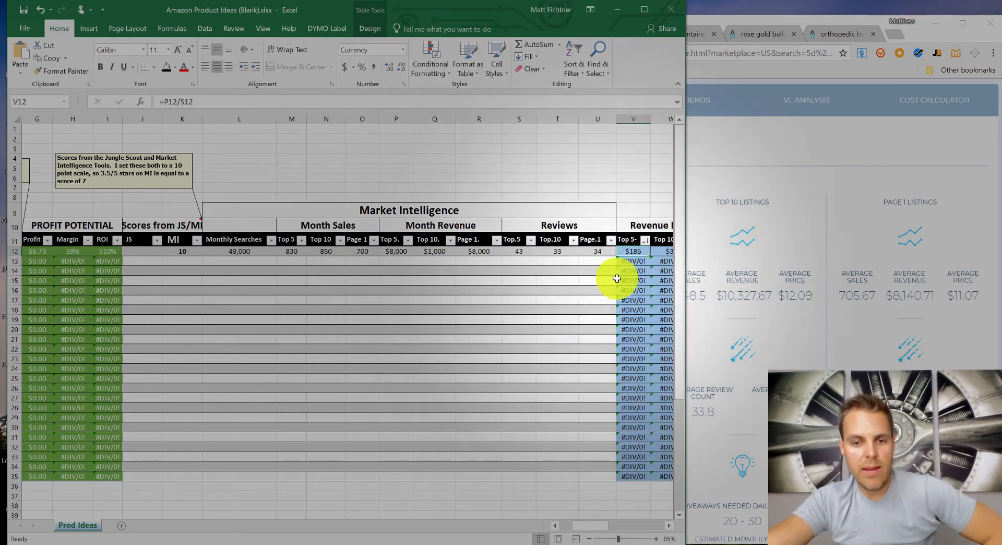
mouse_move(588, 526)
left_mouse_down()
mouse_move(626, 532)
mouse_move(606, 521)
left_mouse_up()
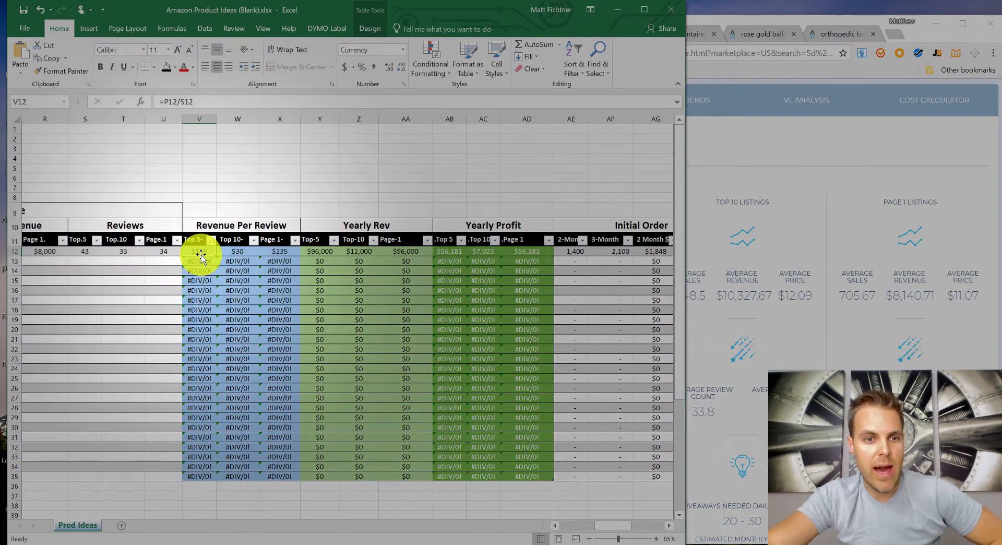
Step: Correct row 12's Top 10 month revenue to $10,000 and check its revenue per review, yearly revenue and yearly profit
left_click_drag(200, 249, 246, 250)
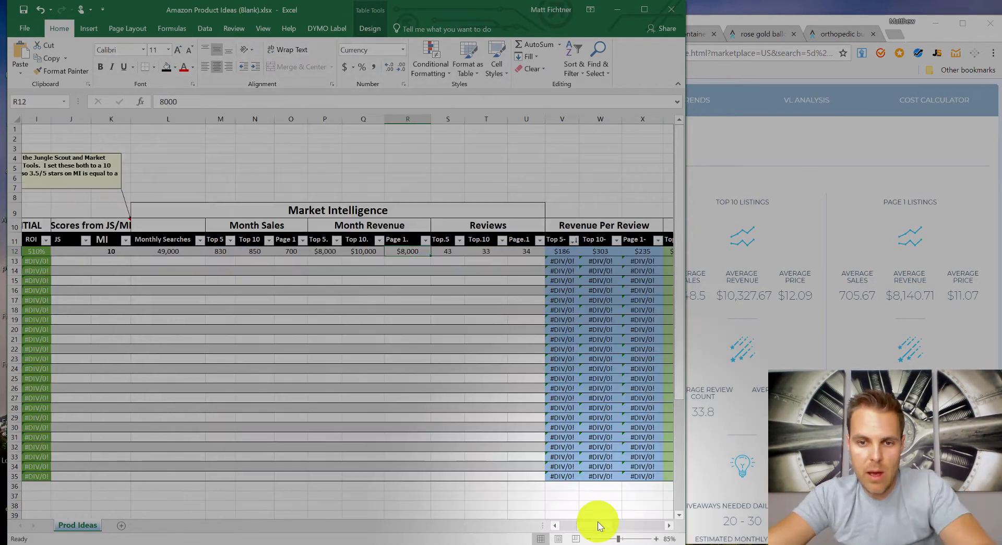
left_click_drag(597, 522, 604, 522)
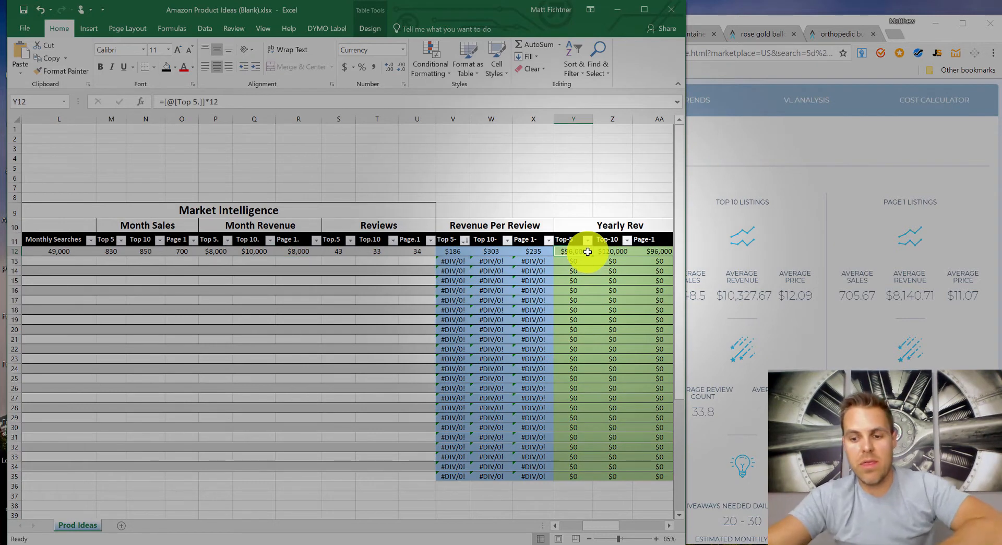
key("Right")
key("Right")
key("Right")
key("Right")
key("Right")
key("Right")
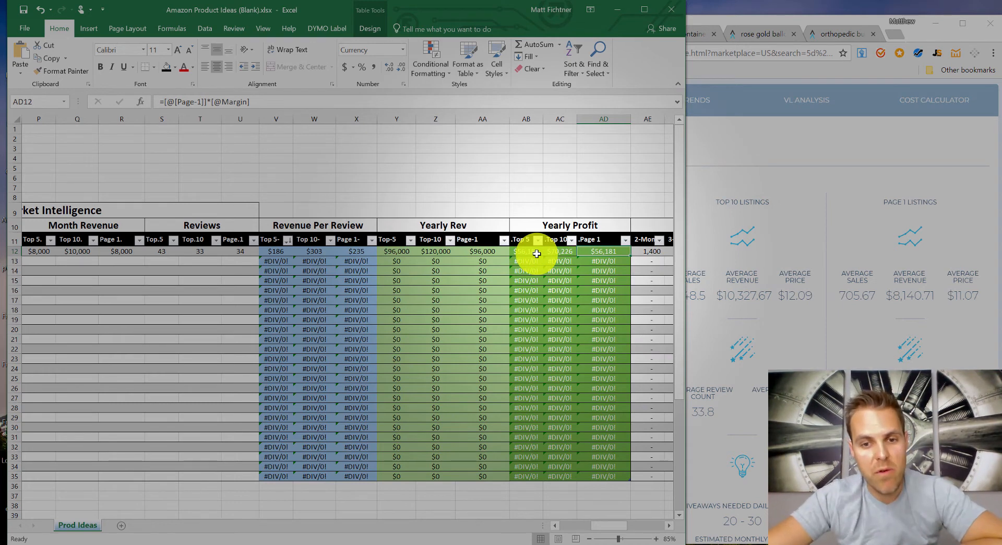
Step: Bring the sheet's first columns back into view and select the empty Search Term cell in row 13
left_click(586, 527)
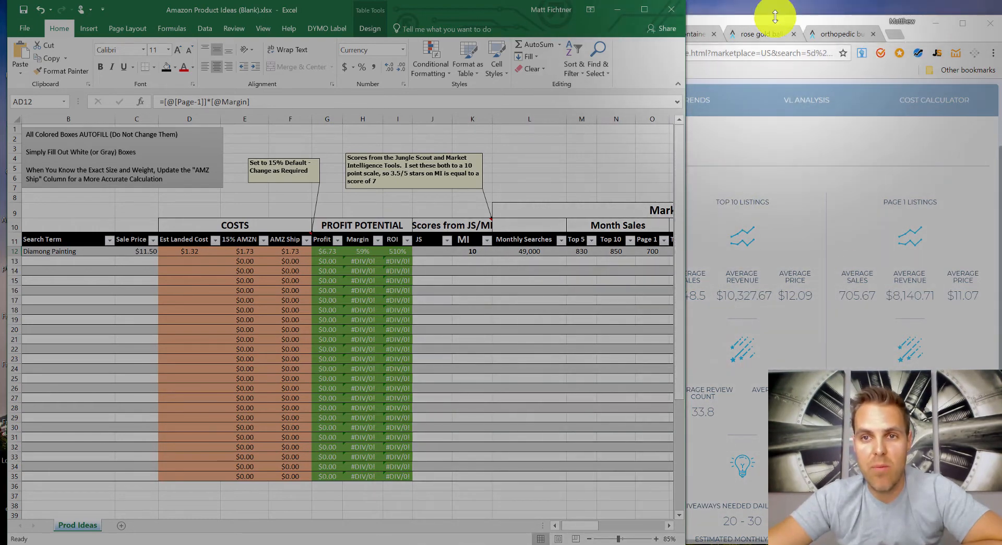
left_click(767, 17)
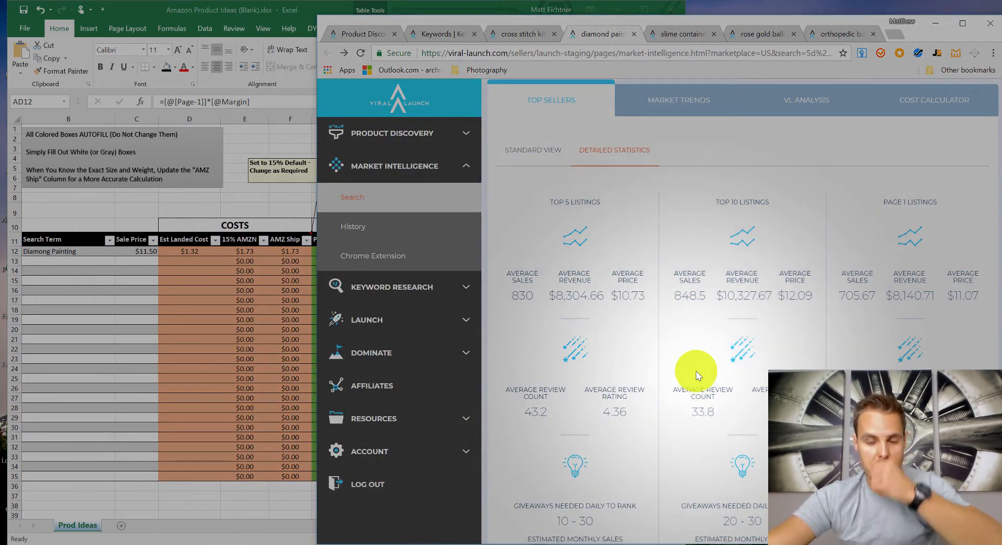
left_click(208, 342)
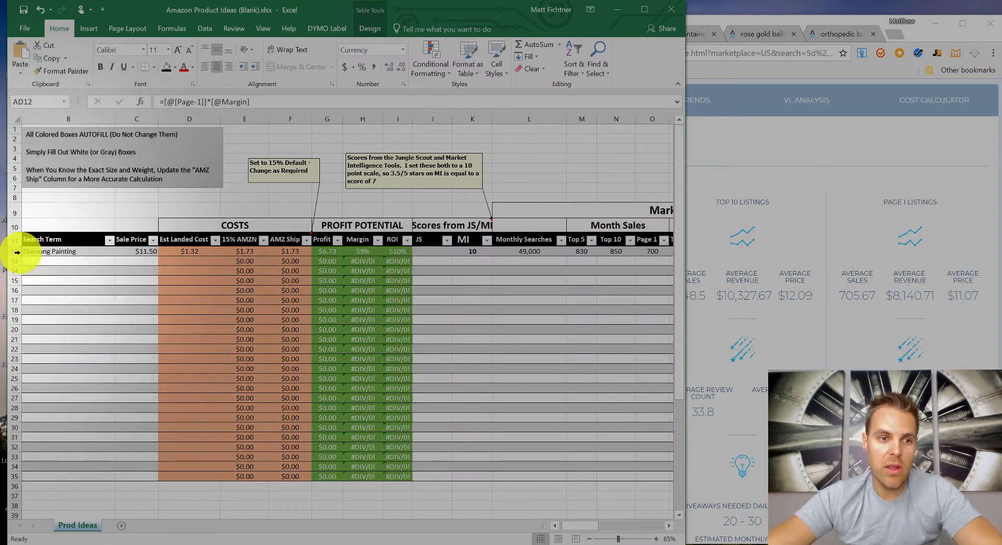
left_click(20, 252)
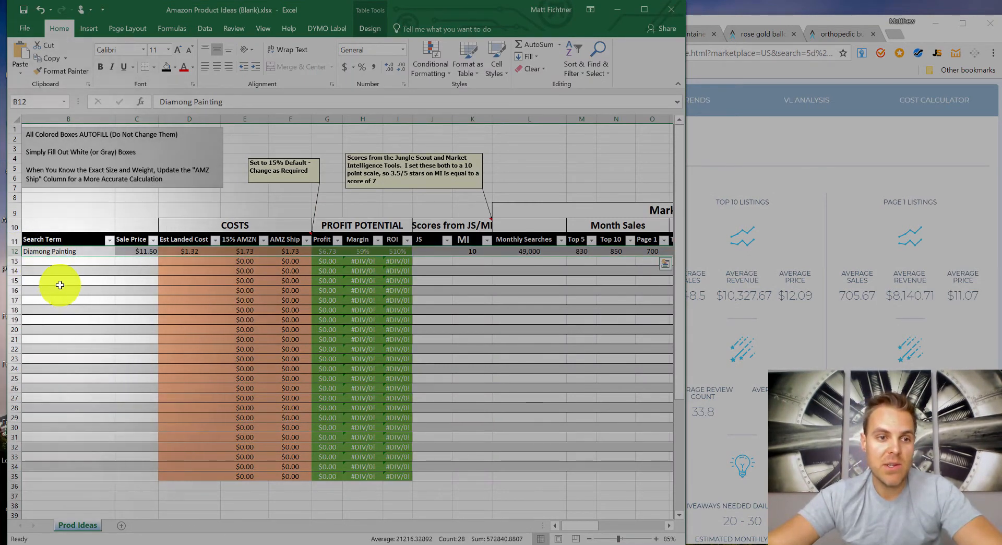
left_click(49, 261)
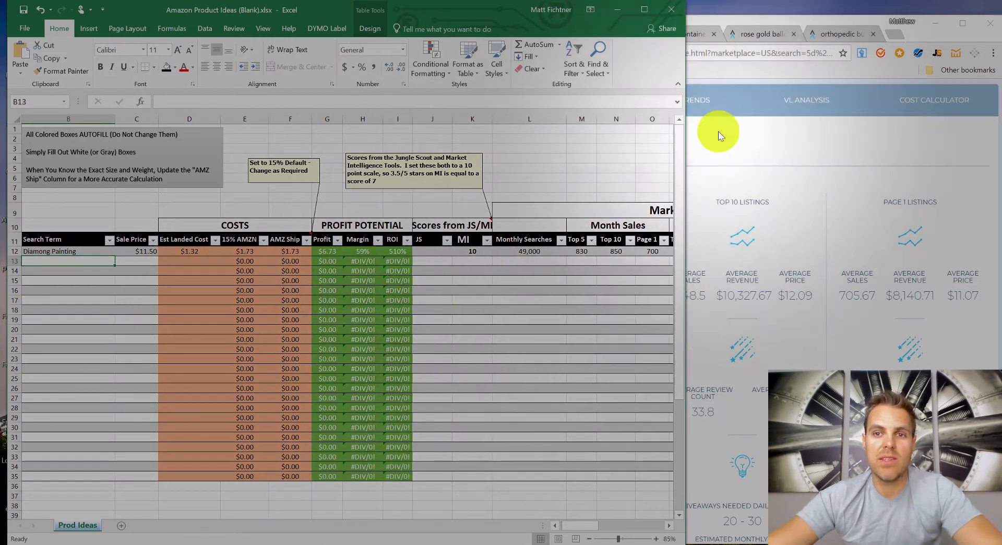
Step: Switch to the Chrome window, close the diamond painting report and widen the window over the spreadsheet
left_click(767, 18)
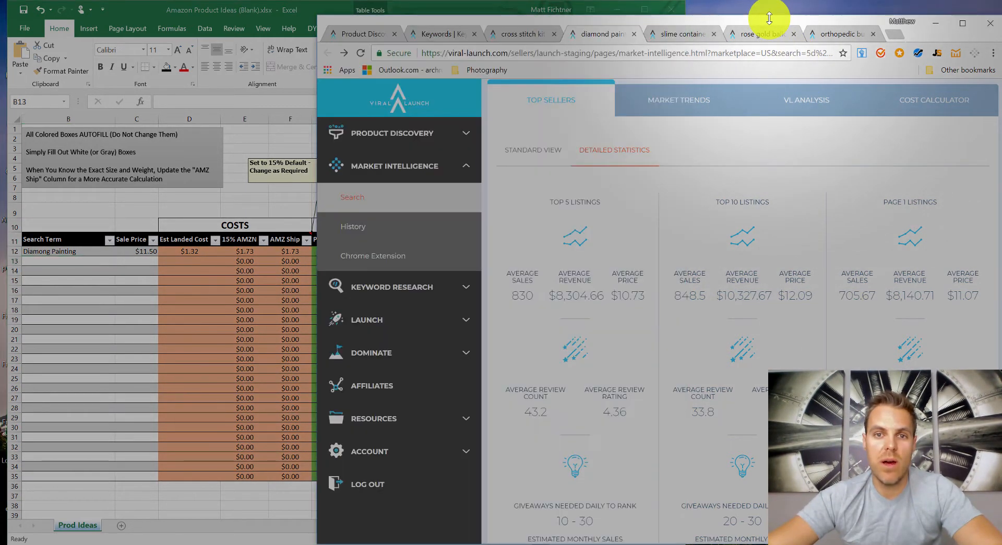
left_click(635, 35)
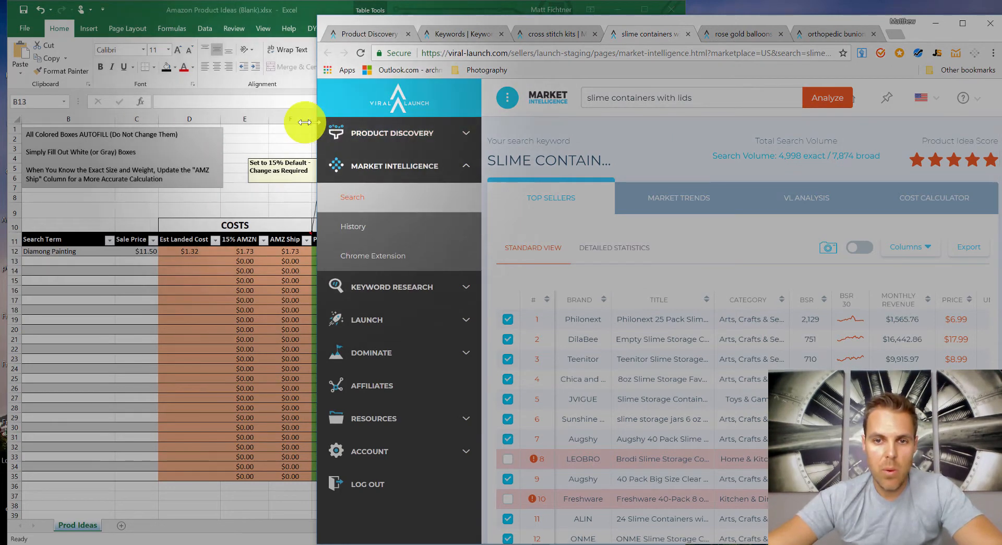
left_click_drag(304, 122, 146, 69)
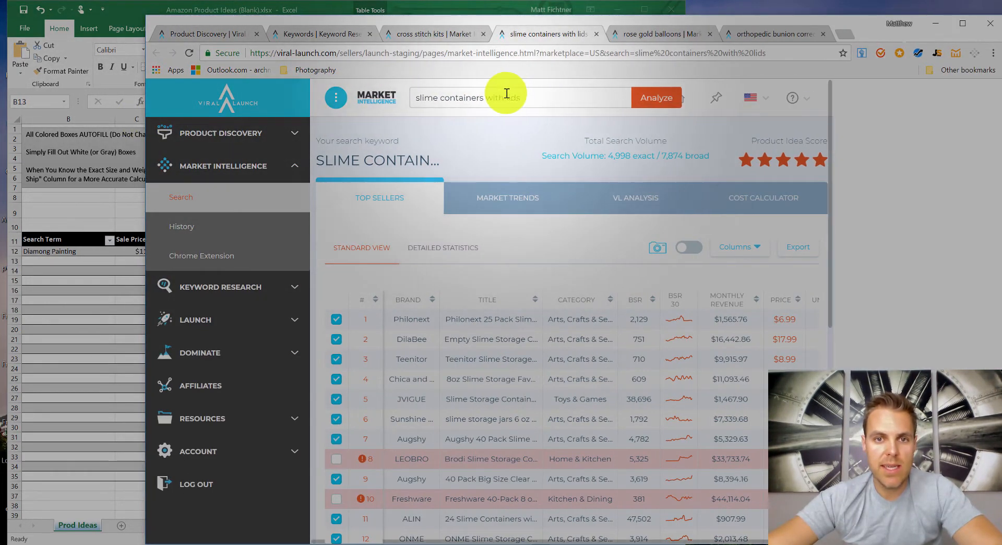
Step: Copy the search term "slime containers with lids" from its report and search for it in Keyword Research
left_click_drag(540, 97, 415, 96)
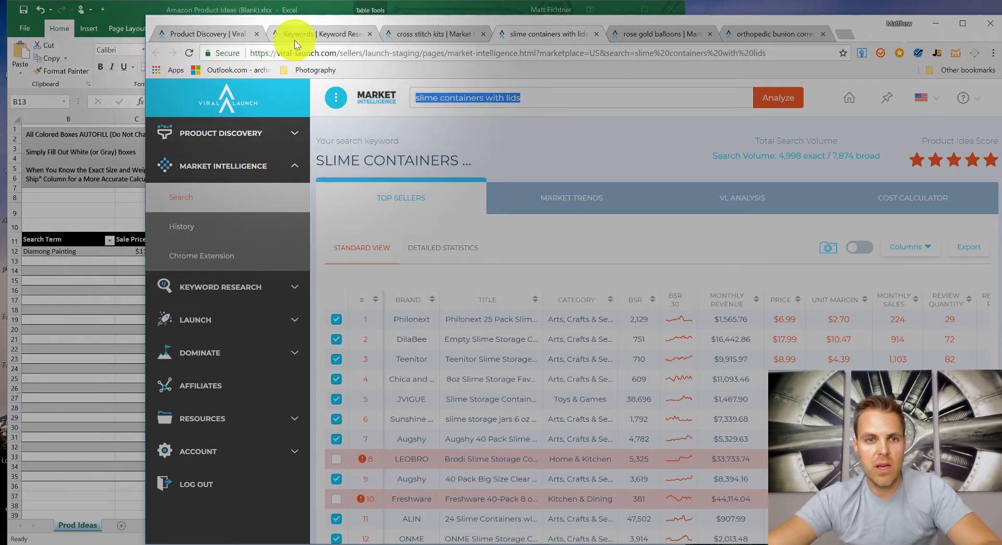
left_click(313, 34)
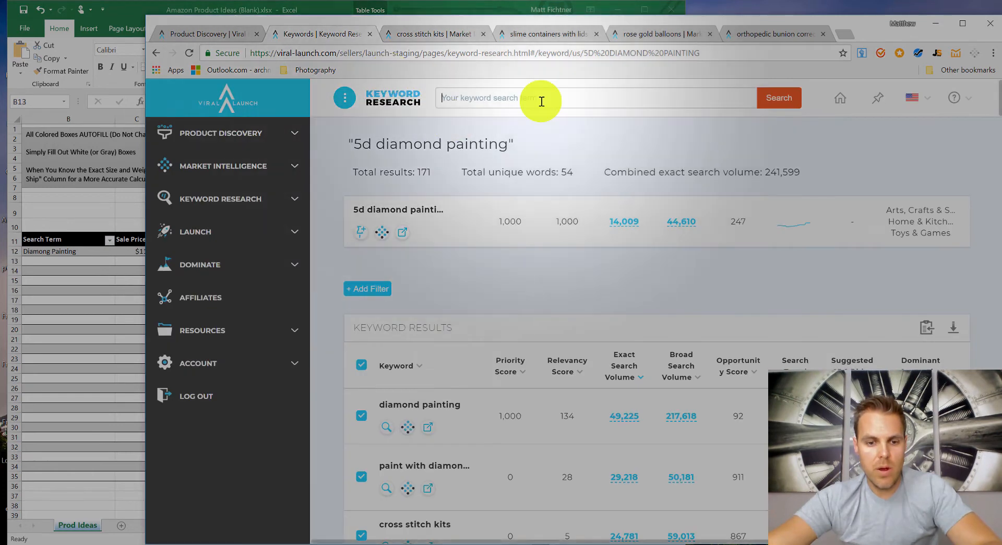
key("Return")
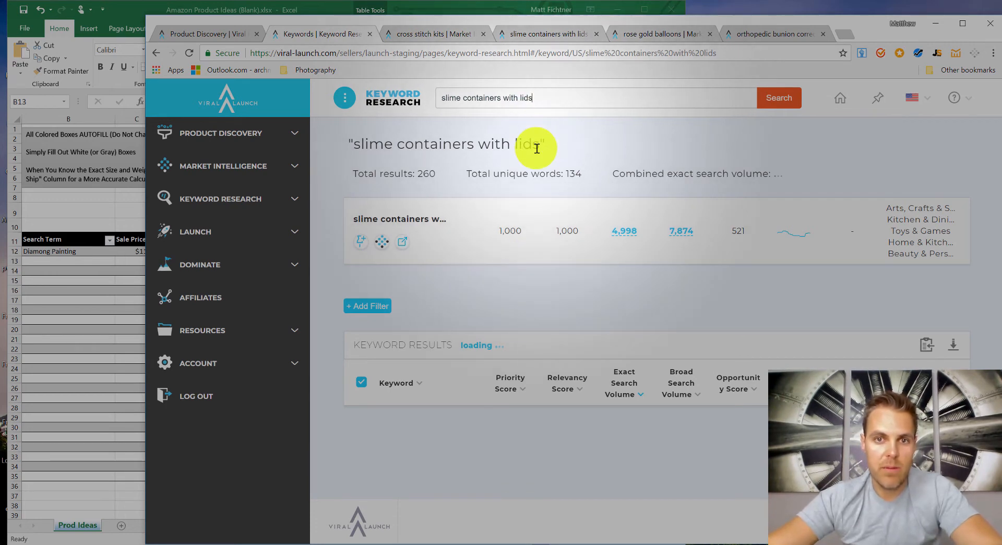
Step: Find the broader keyword "slime containers" in the keyword results and open its Market Intelligence report in a new tab
scroll(649, 268, "down", 4)
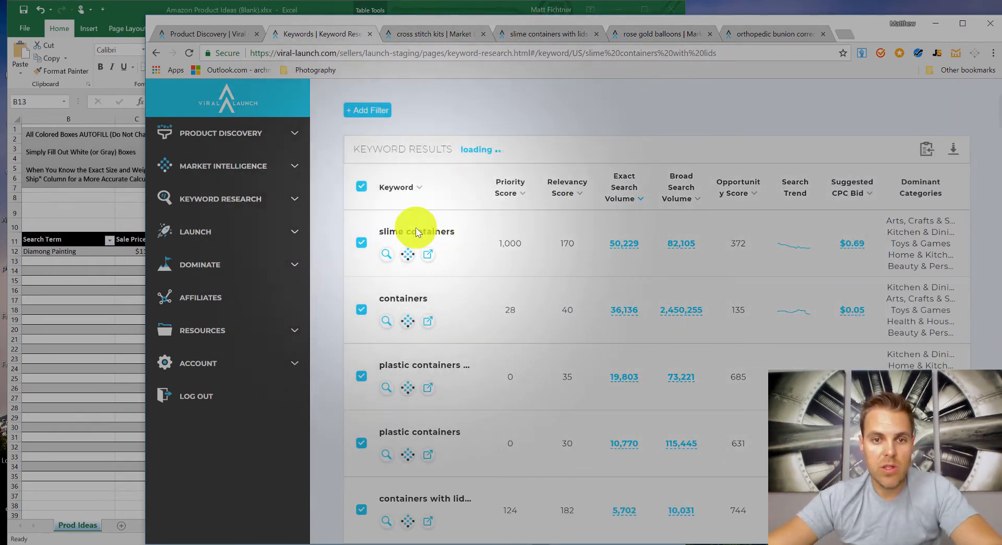
scroll(624, 240, "up", 4)
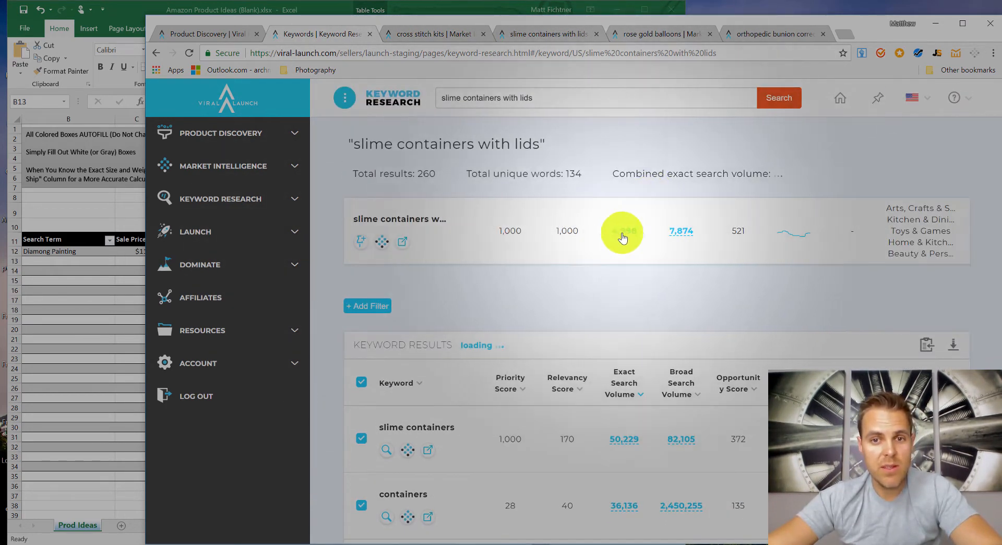
scroll(502, 339, "down", 2)
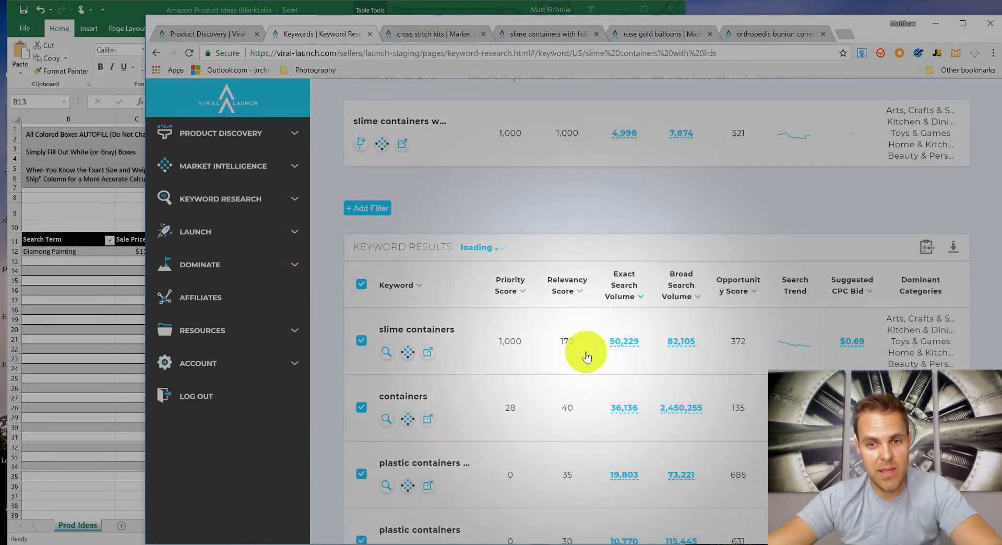
scroll(462, 245, "down", 4)
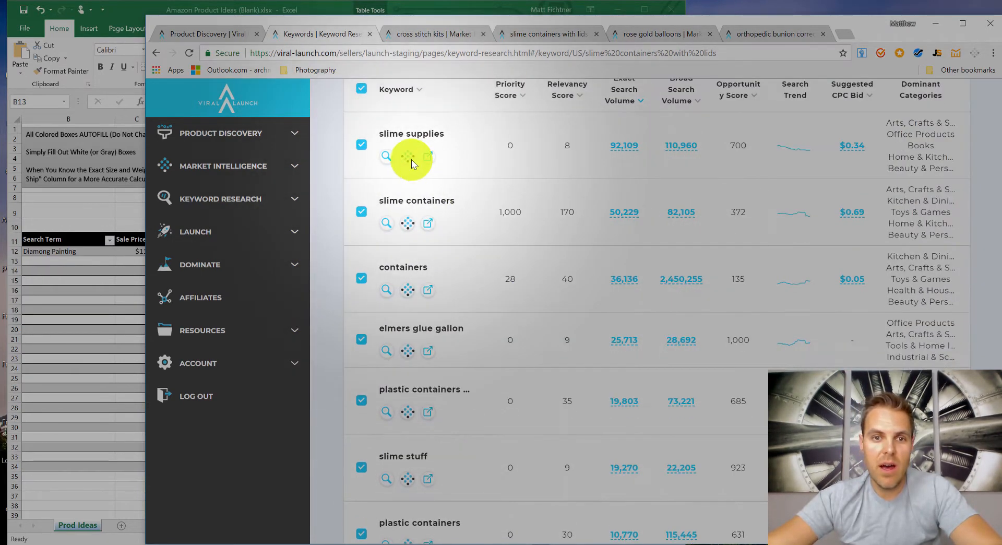
right_click(407, 177)
left_click(432, 191)
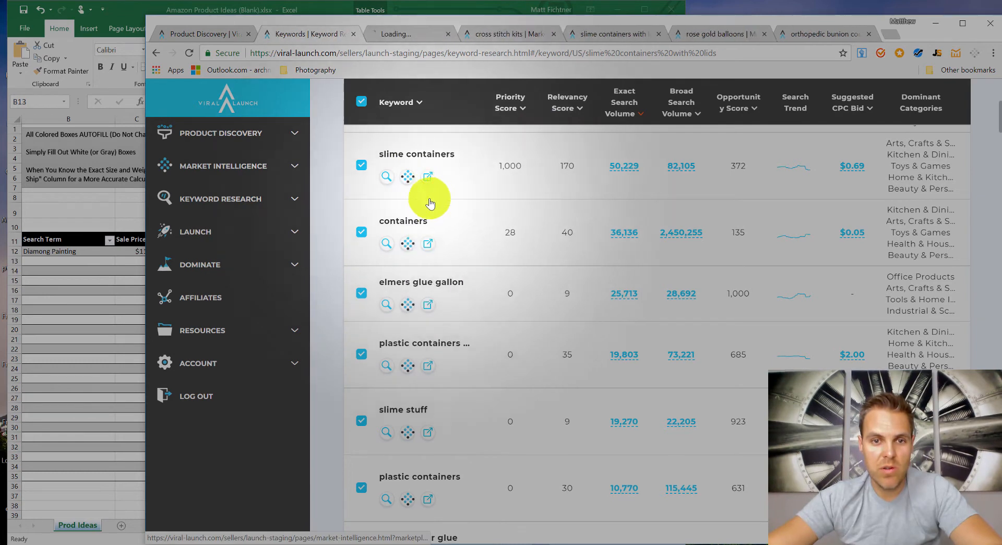
Step: Examine the other keywords related to slime containers with lids and their search volumes for more product ideas
scroll(388, 188, "down", 4)
scroll(389, 188, "up", 3)
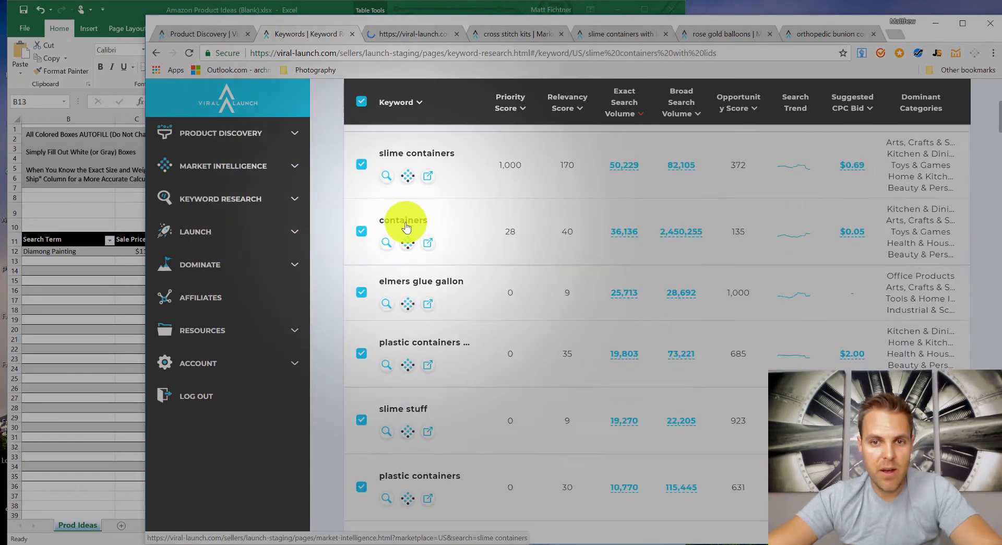
scroll(386, 292, "down", 3)
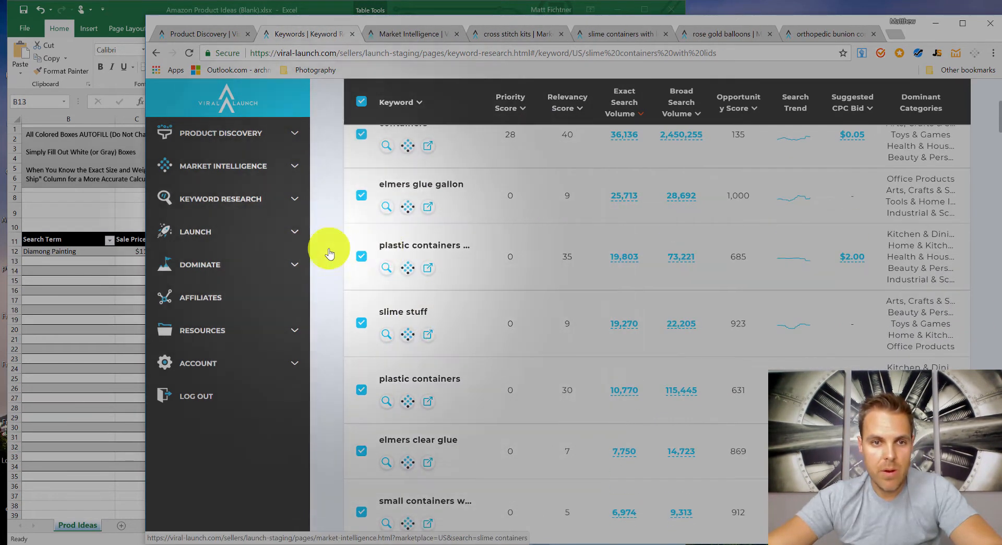
scroll(574, 246, "up", 1)
scroll(626, 259, "up", 1)
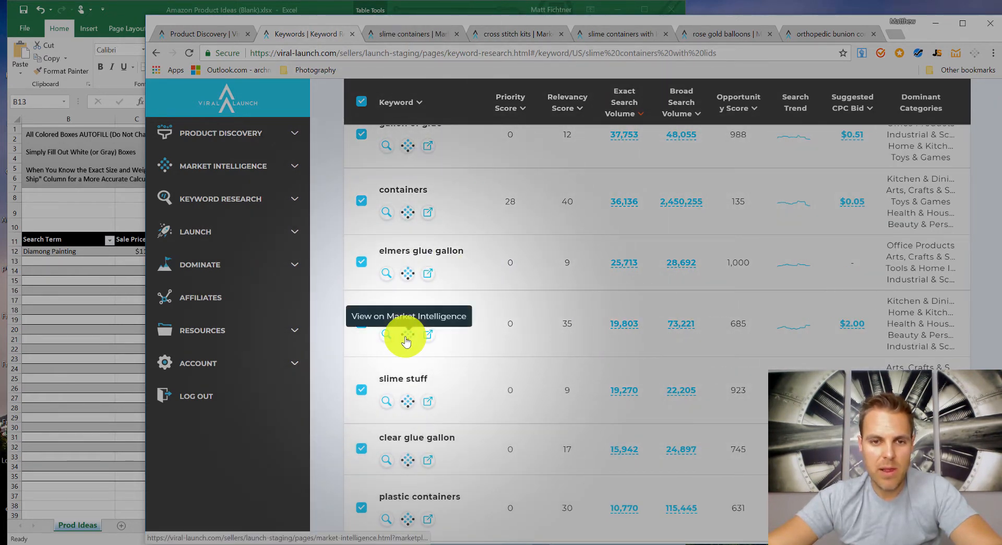
scroll(406, 262, "down", 6)
scroll(411, 246, "up", 3)
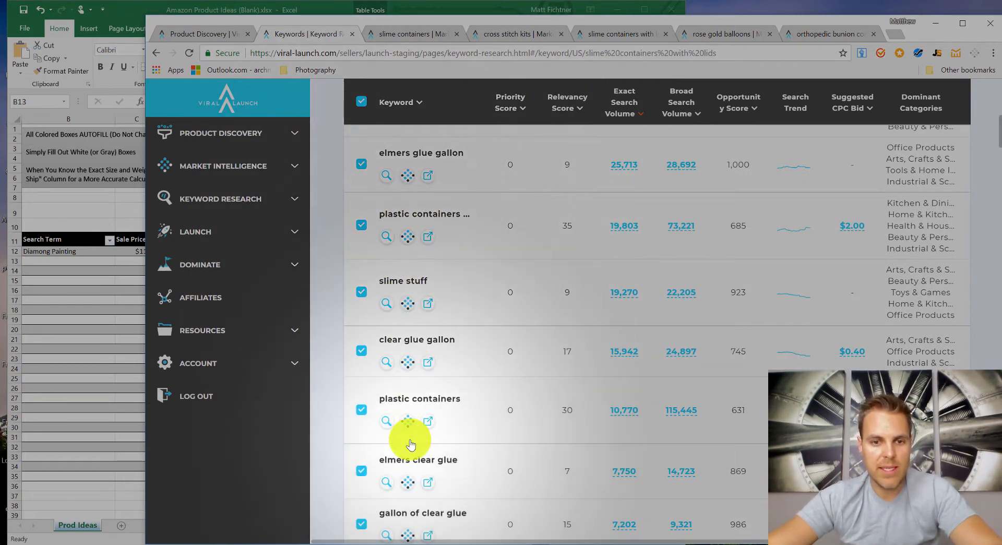
scroll(412, 399, "down", 3)
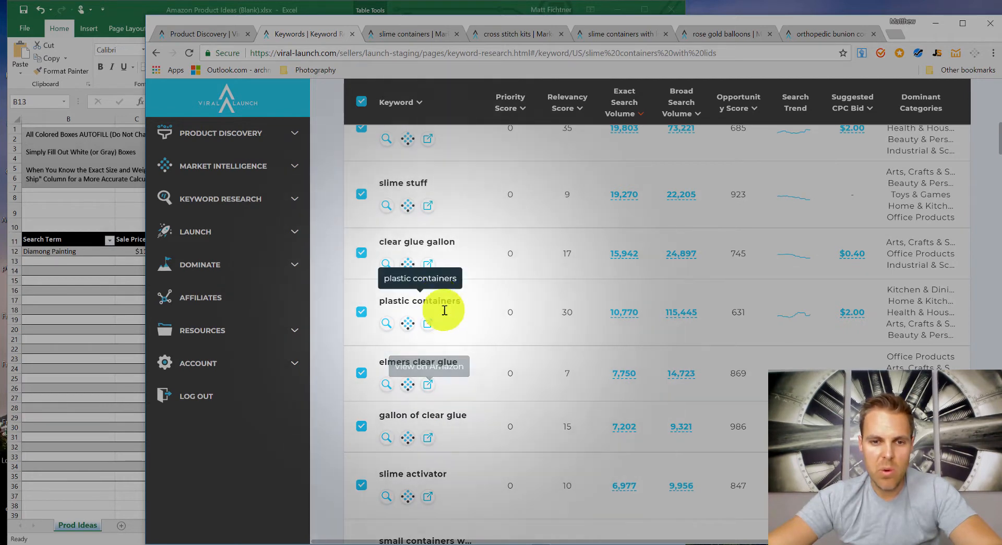
Step: Copy the term "cross stitch kits" from its report, search for it in Keyword Research and look over the related keywords
left_click(415, 32)
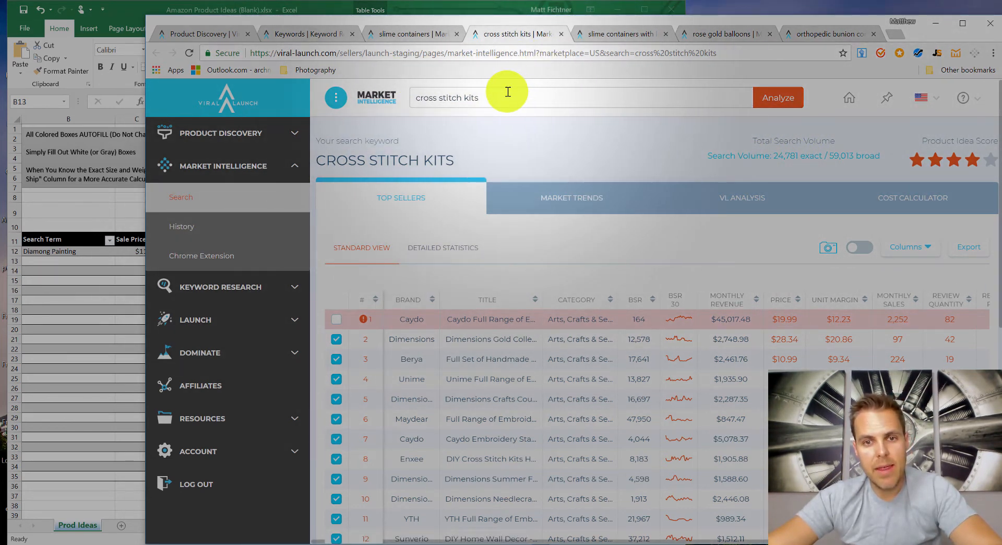
left_click_drag(507, 92, 414, 93)
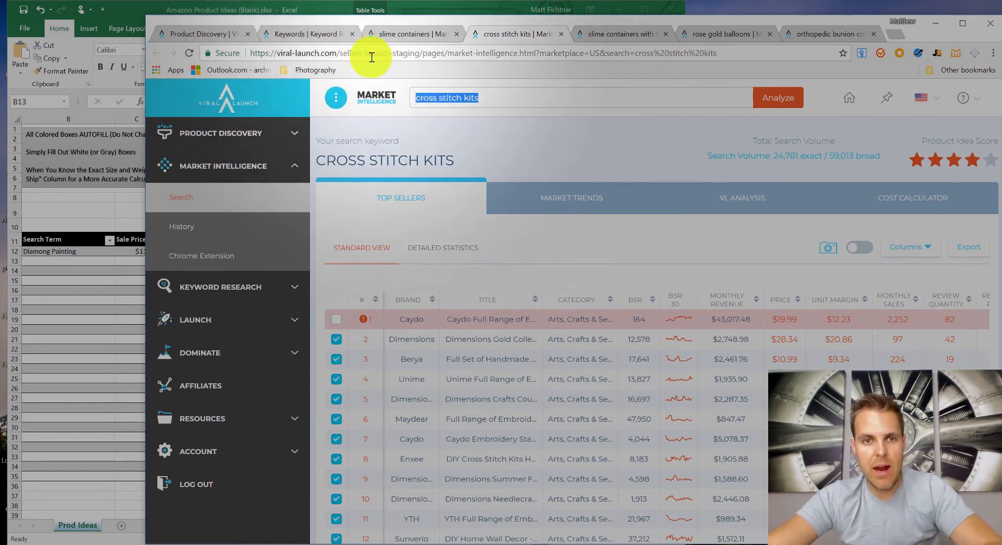
left_click(318, 34)
scroll(437, 157, "up", 8)
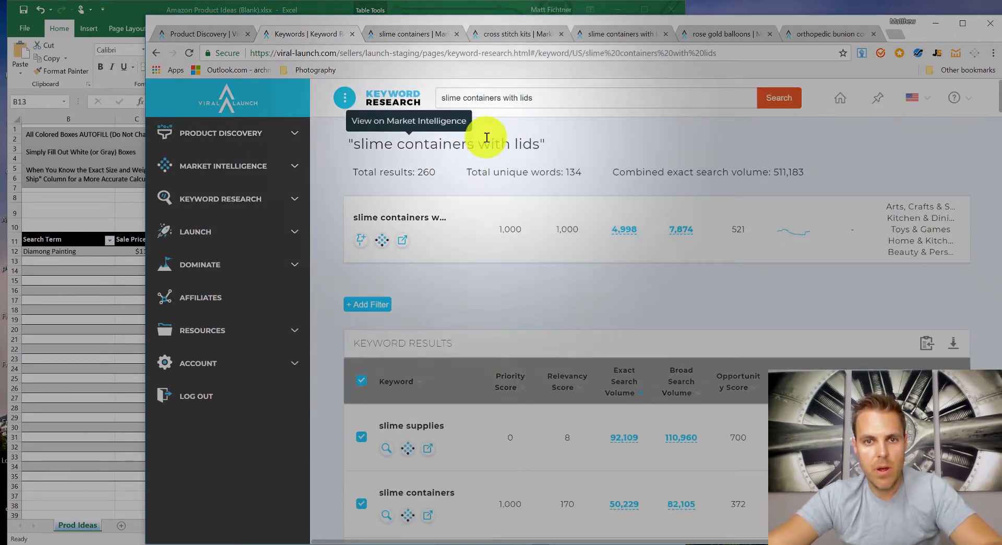
left_click_drag(557, 98, 389, 99)
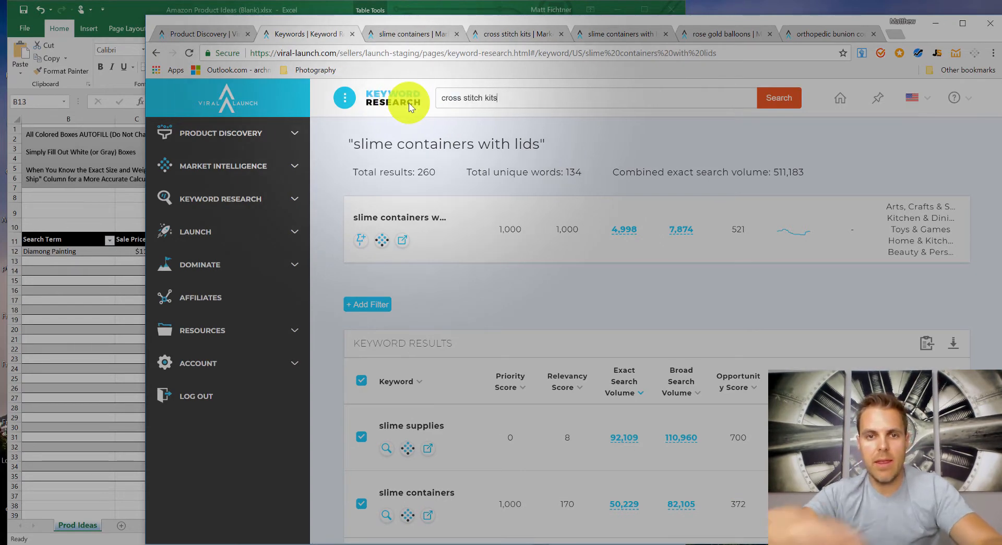
key("Return")
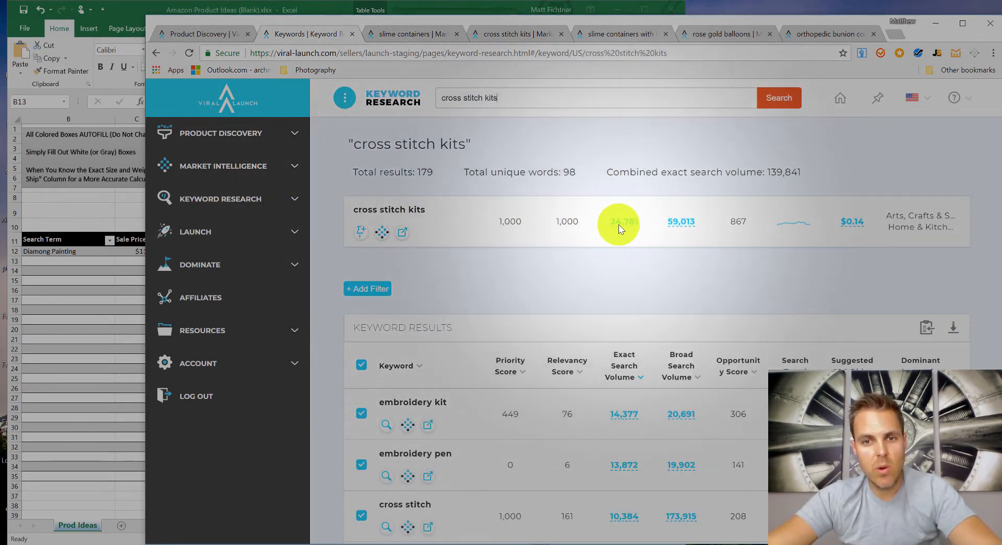
scroll(611, 281, "down", 3)
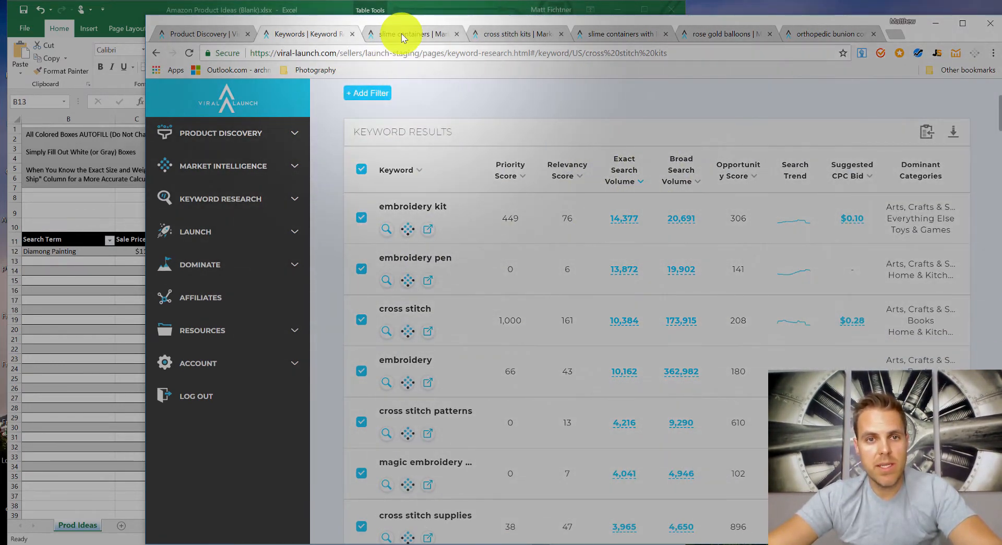
Step: Open the detailed statistics of the cross stitch kits report and check the Top 10 and Page 1 average revenue
left_click(399, 33)
left_click(515, 32)
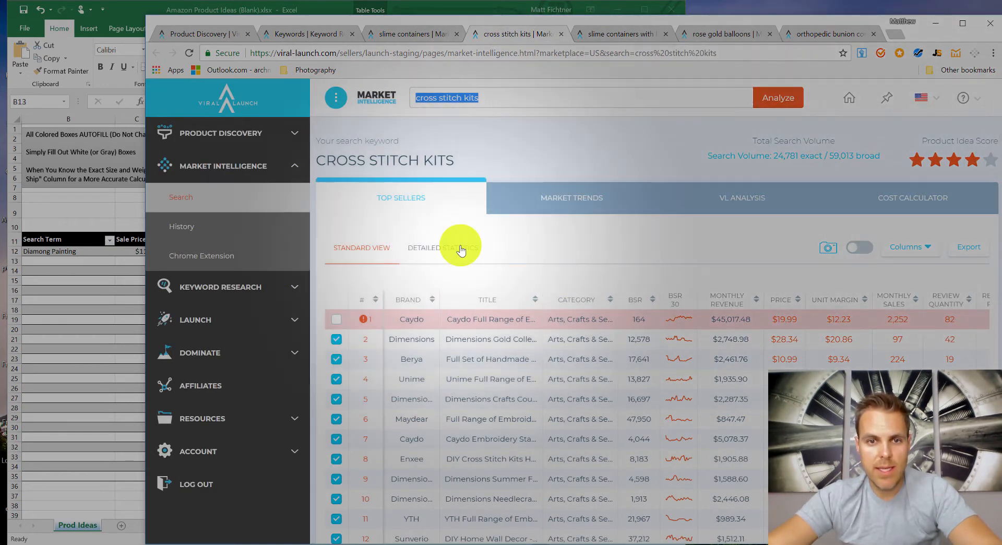
left_click(460, 248)
scroll(462, 282, "down", 2)
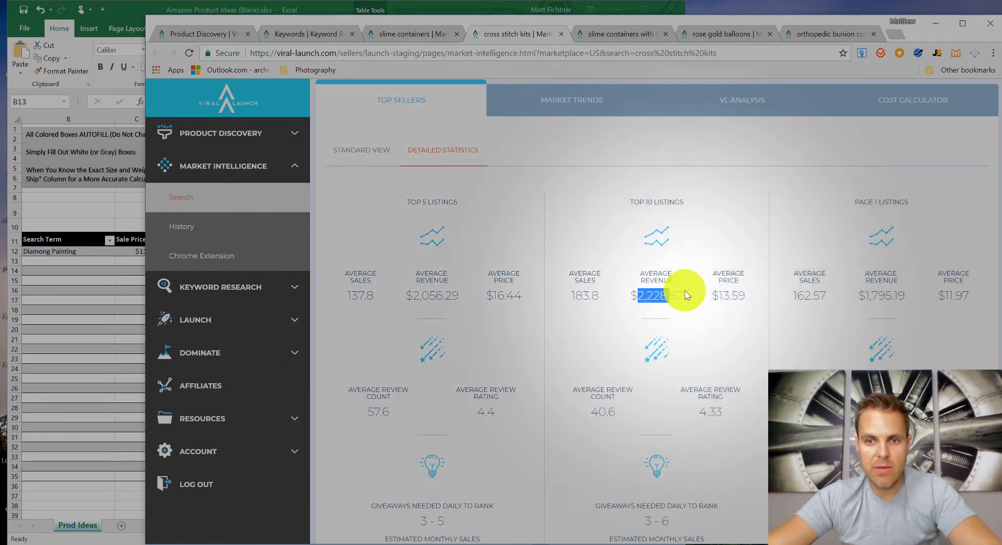
left_click_drag(671, 295, 634, 296)
left_click_drag(879, 293, 965, 283)
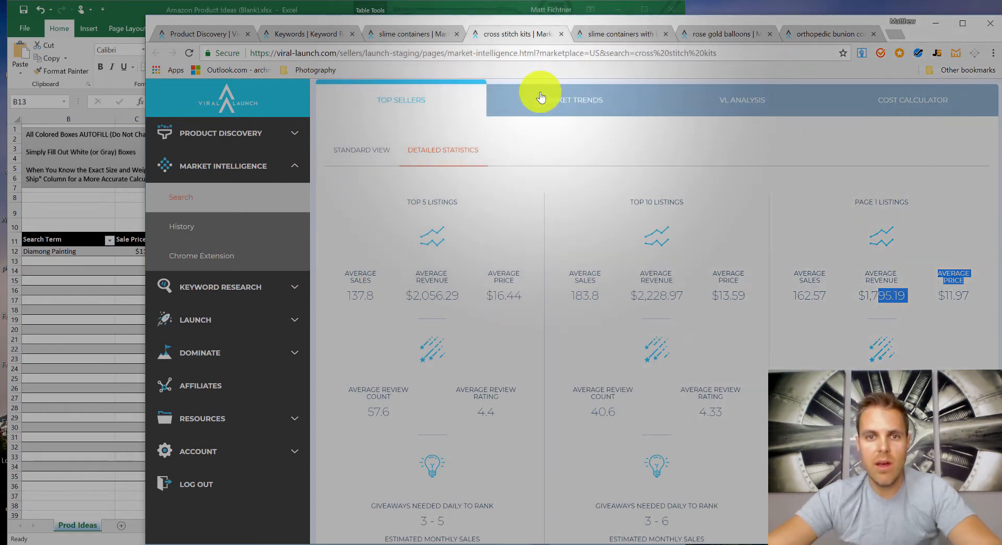
Step: Close the cross stitch kits report and switch to the Market Intelligence report for slime containers
left_click(561, 34)
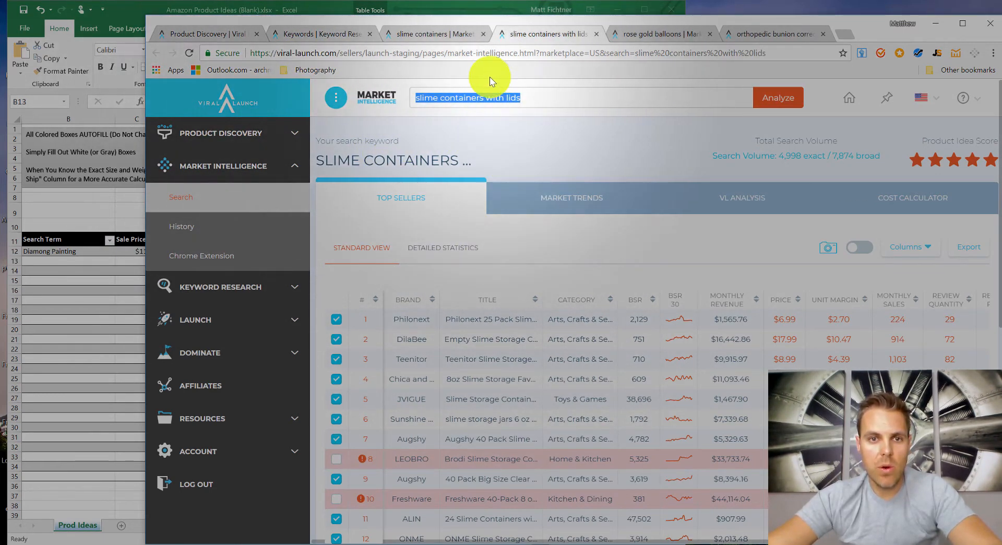
left_click(453, 34)
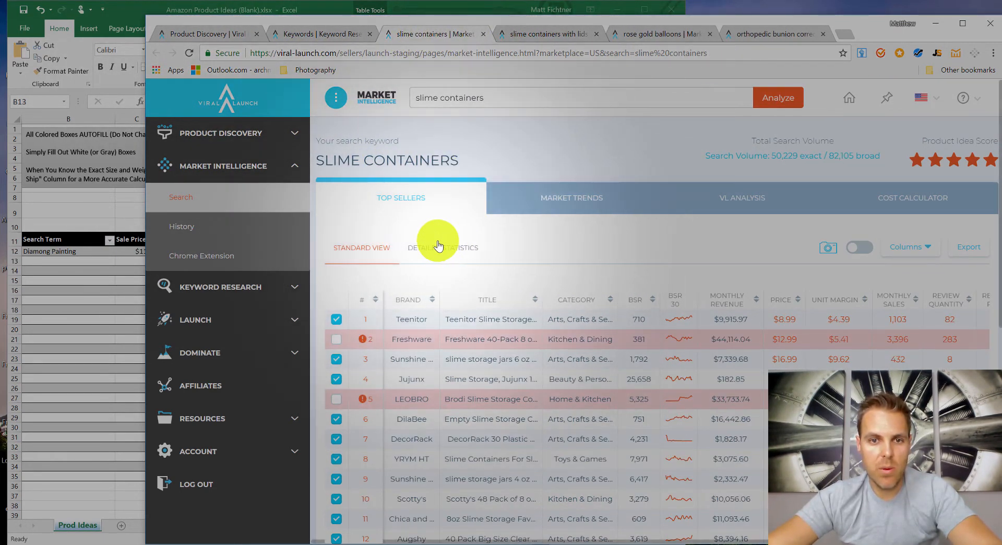
Step: Check the detailed statistics for slime containers, and sort its top sellers by lowest review quantity to compare their monthly revenues
left_click(447, 252)
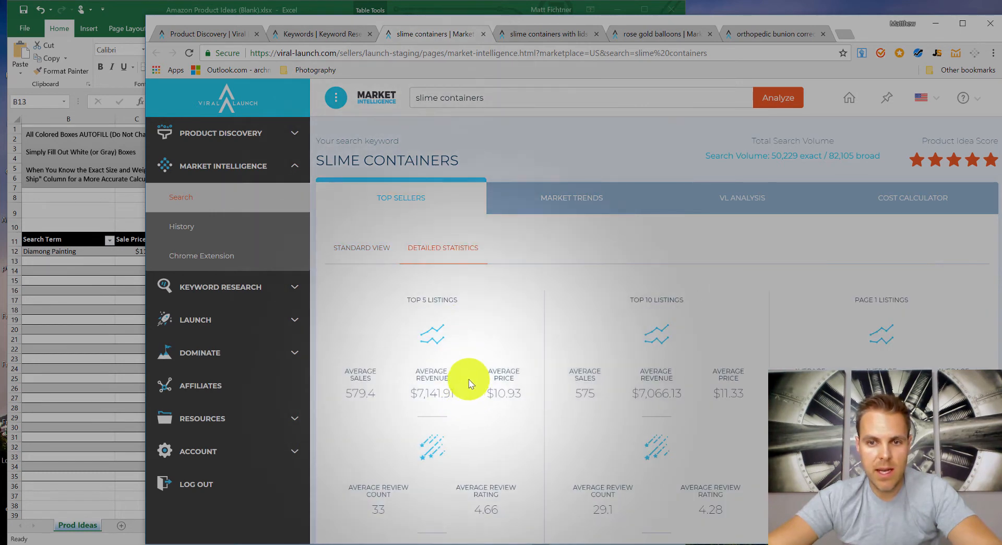
scroll(465, 384, "down", 2)
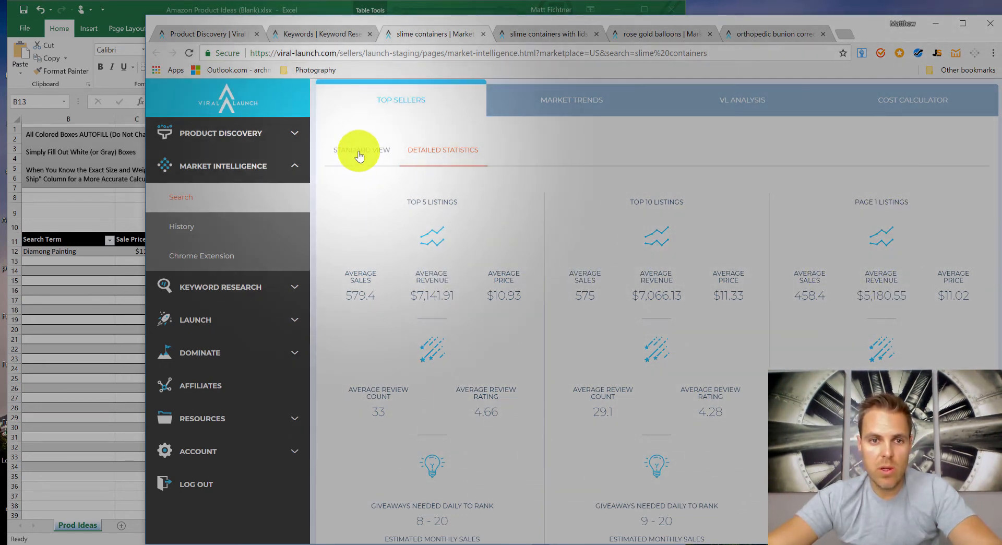
left_click(359, 153)
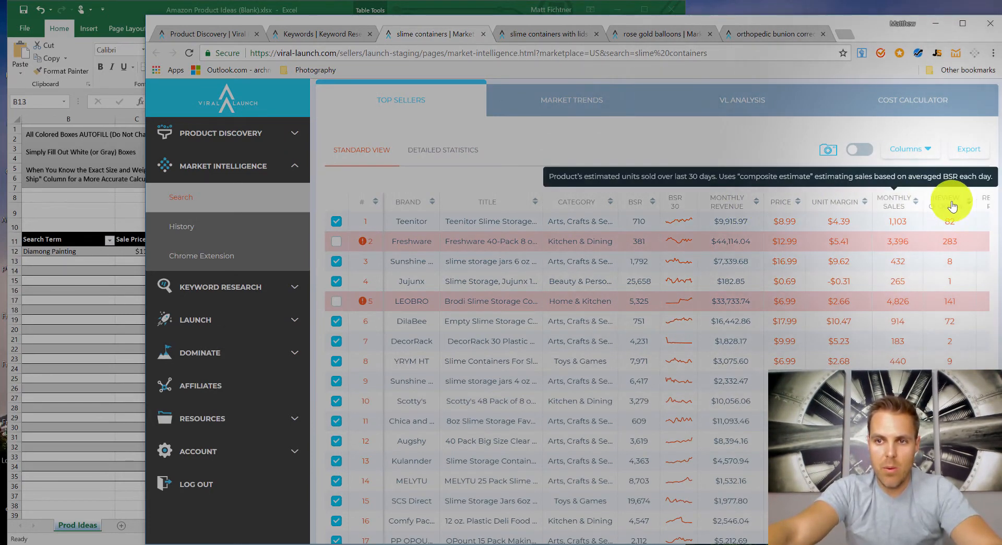
left_click(972, 207)
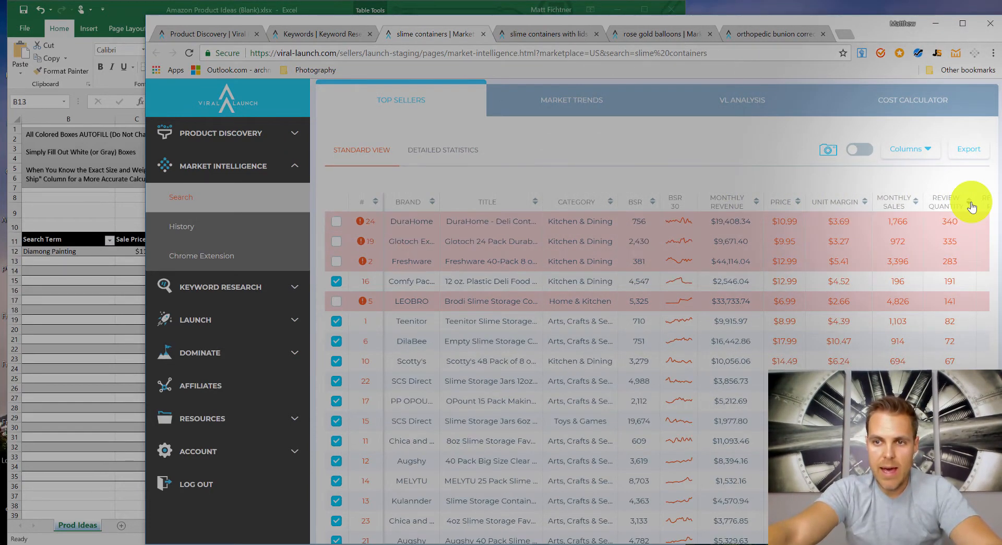
left_click(971, 207)
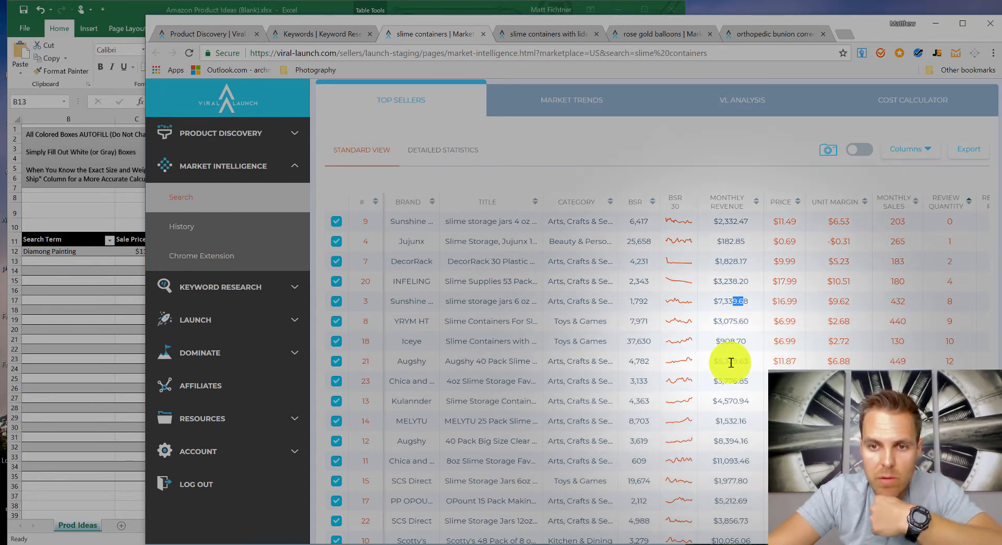
left_click_drag(724, 401, 738, 401)
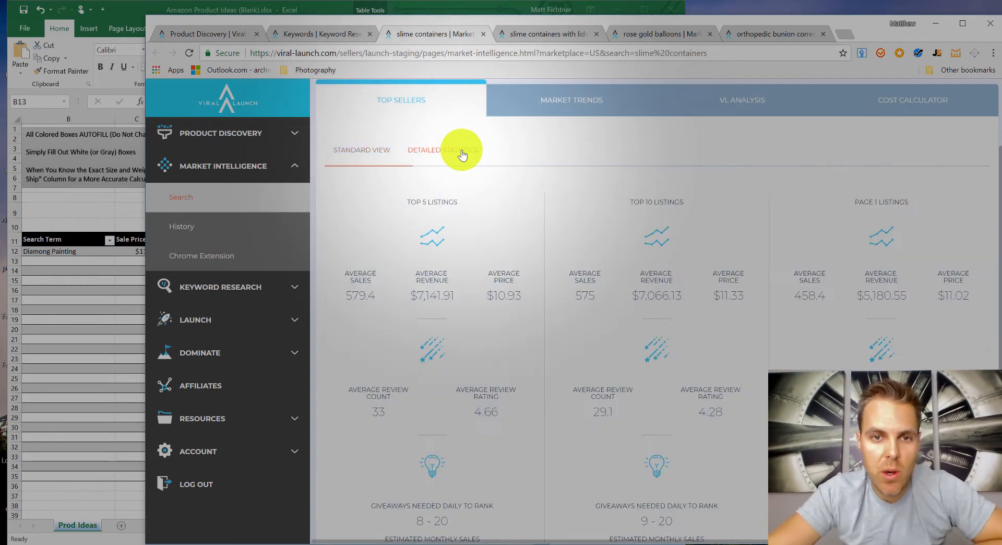
Step: In Excel row 13, record Slime Kits with sale price $11.00, landed cost $1.10, MI score 9 and 50,000 monthly searches
left_click(462, 152)
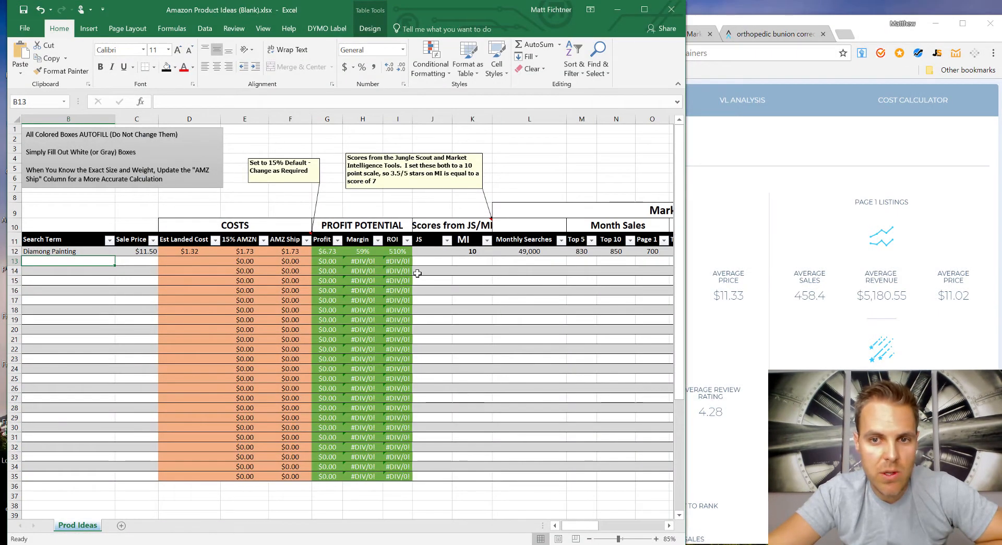
left_click(718, 221)
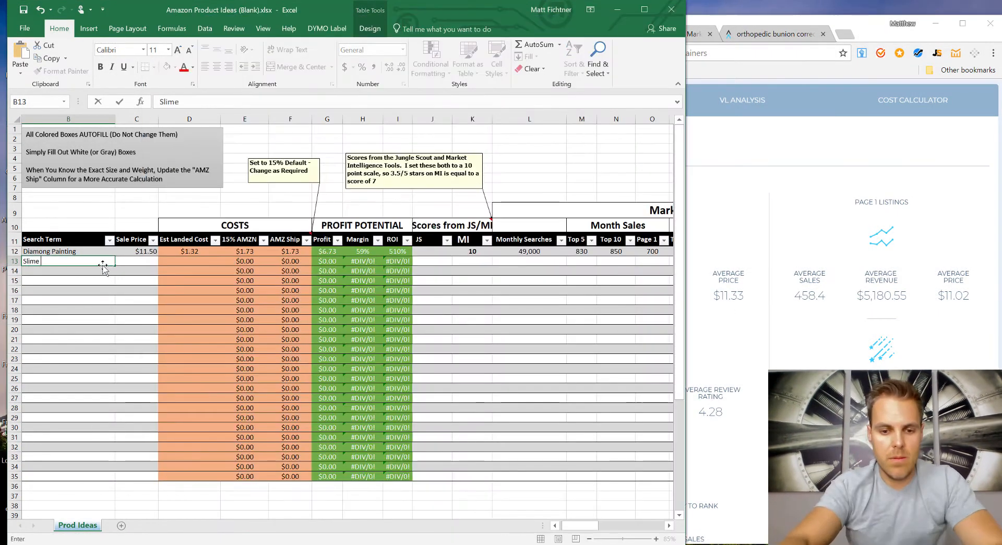
left_click(732, 141)
left_click(148, 261)
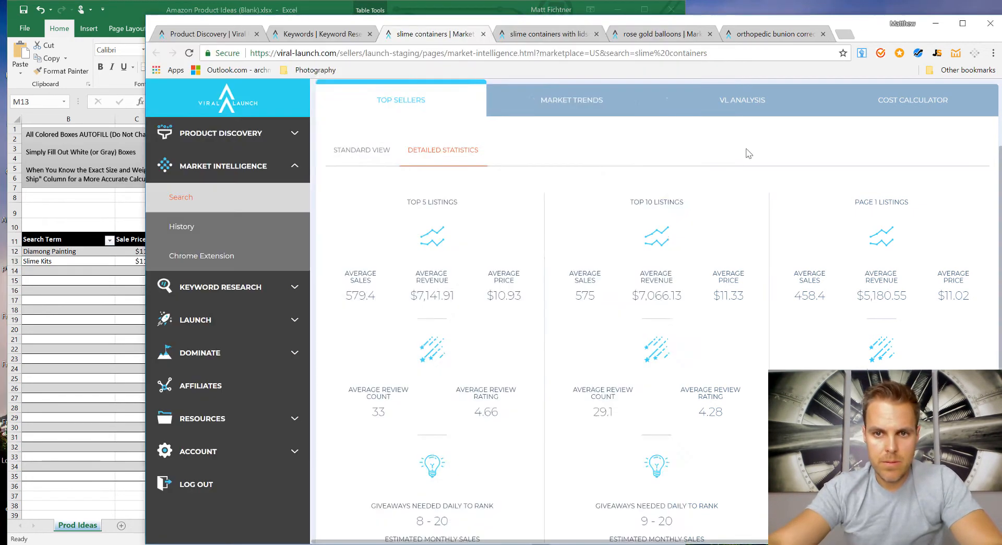
type("50000")
Step: Enter the Slime Kits month sales as 570 for Top 5, 575 for Top 10 and 460 for Page 1
key("Tab")
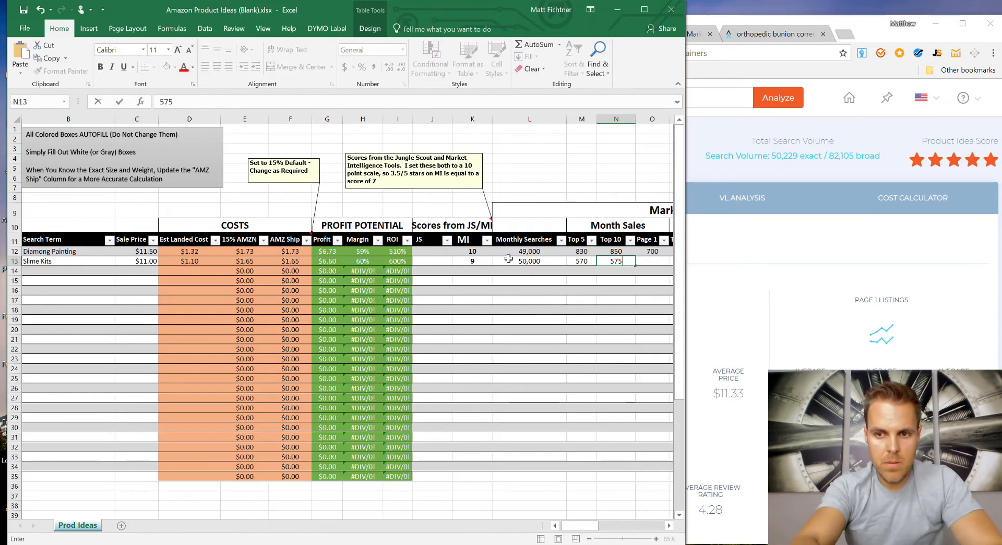
key("Tab")
type("460")
key("Tab")
Step: Enter the Slime Kits Top 5, Top 10 and Page 1 values: month revenue $7,000, $7,000, $5,000 and reviews 33, 30, 35
key("Tab")
key("Tab")
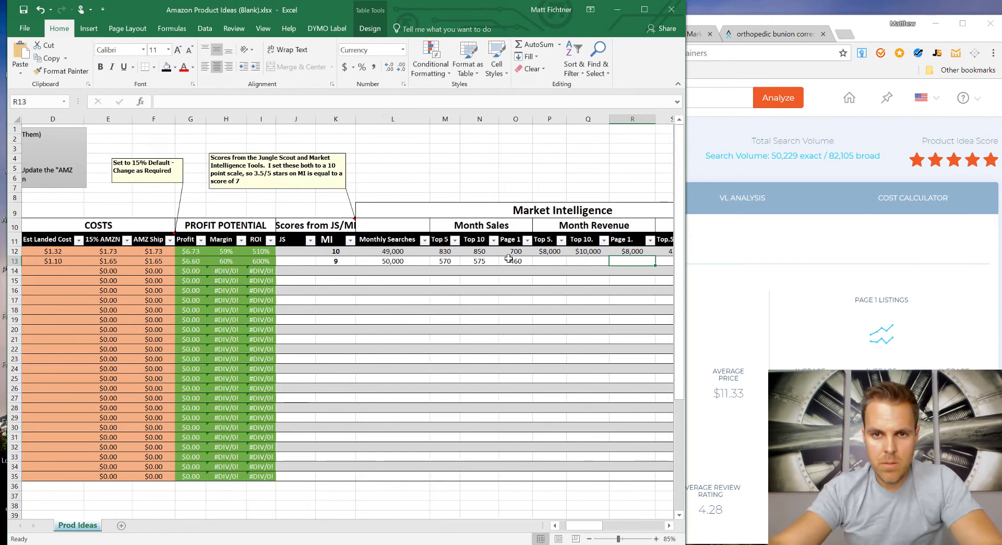
type("0")
key("Tab")
type("5000")
key("Tab")
key("Tab")
key("Tab")
key("Tab")
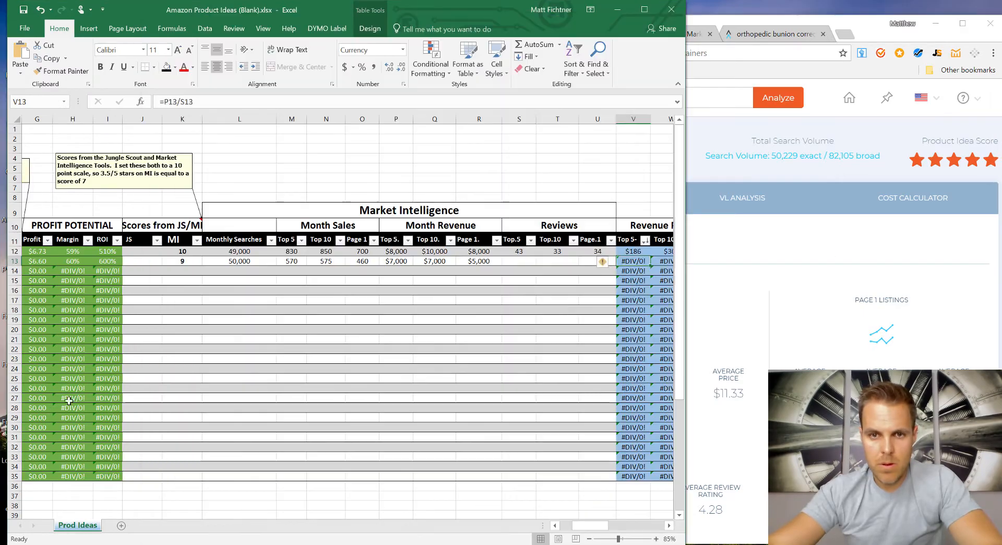
key("Tab")
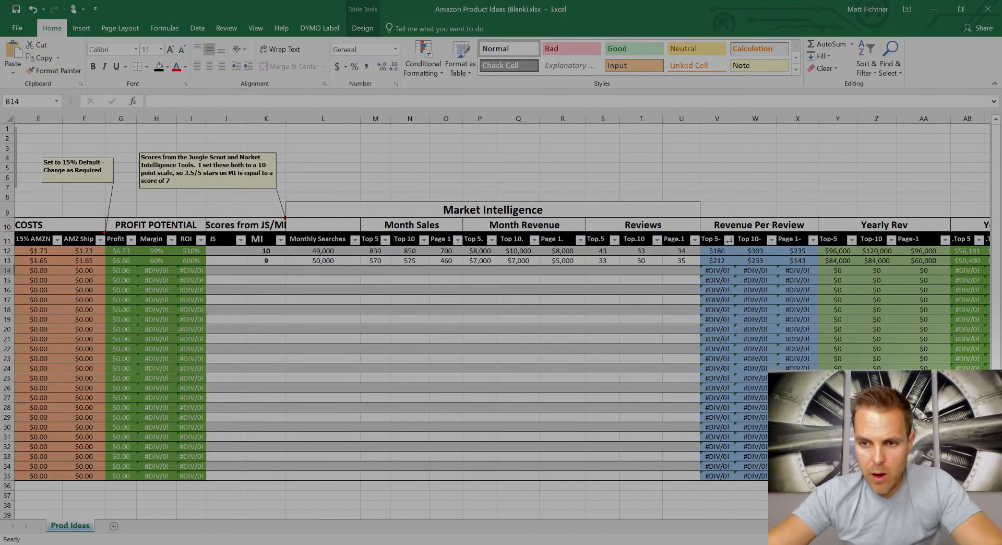
Step: Review the Slime Kits revenue per review and yearly revenue figures against the row above
scroll(672, 301, "right", 5)
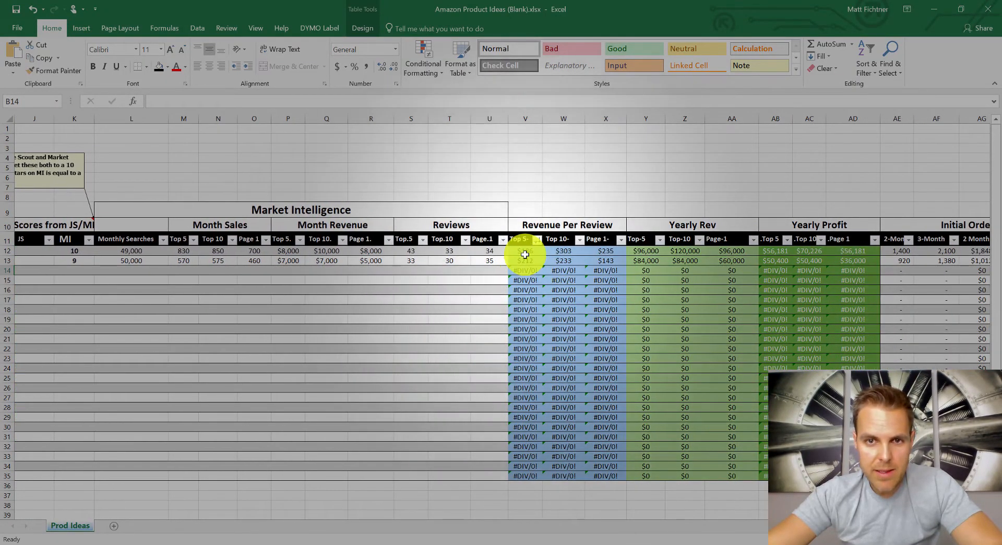
left_click_drag(532, 257, 605, 261)
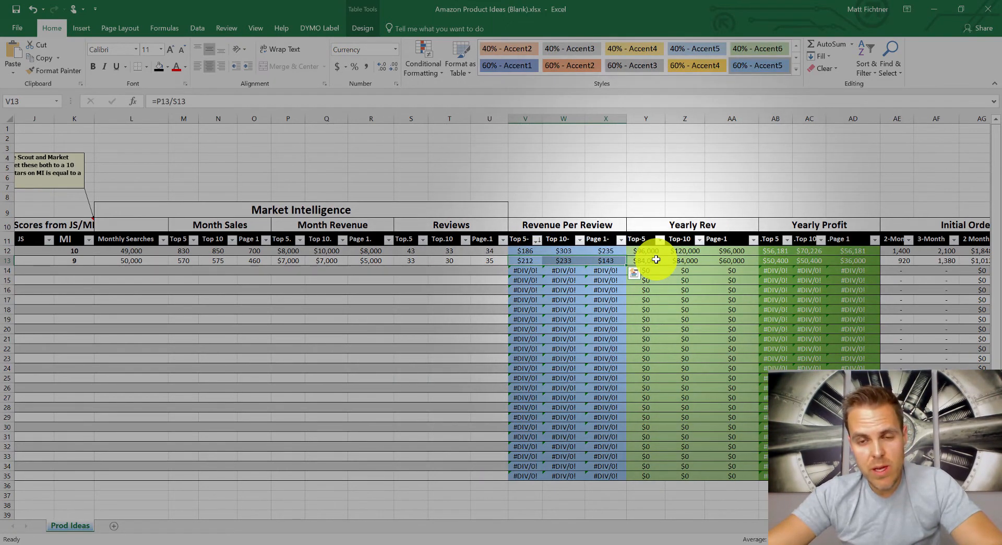
left_click_drag(656, 260, 747, 261)
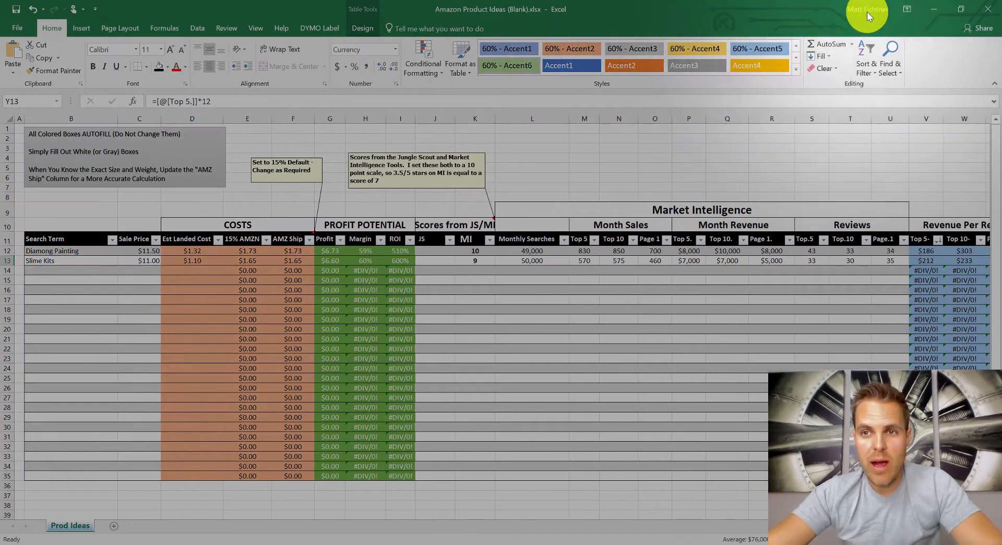
Step: Return to the browser, close both slime containers reports and search Keyword Research for "rose gold balloons" copied from its report
left_click(933, 10)
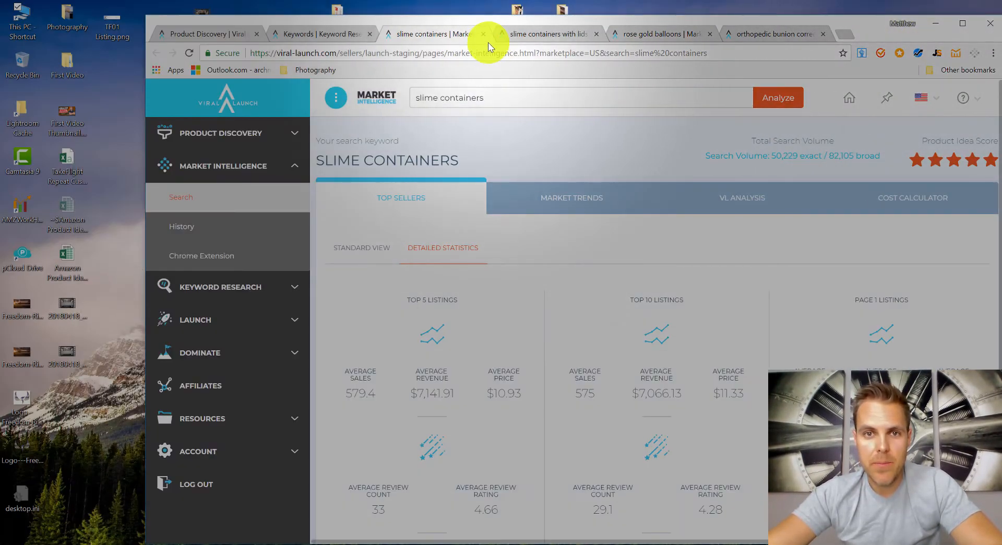
left_click(483, 34)
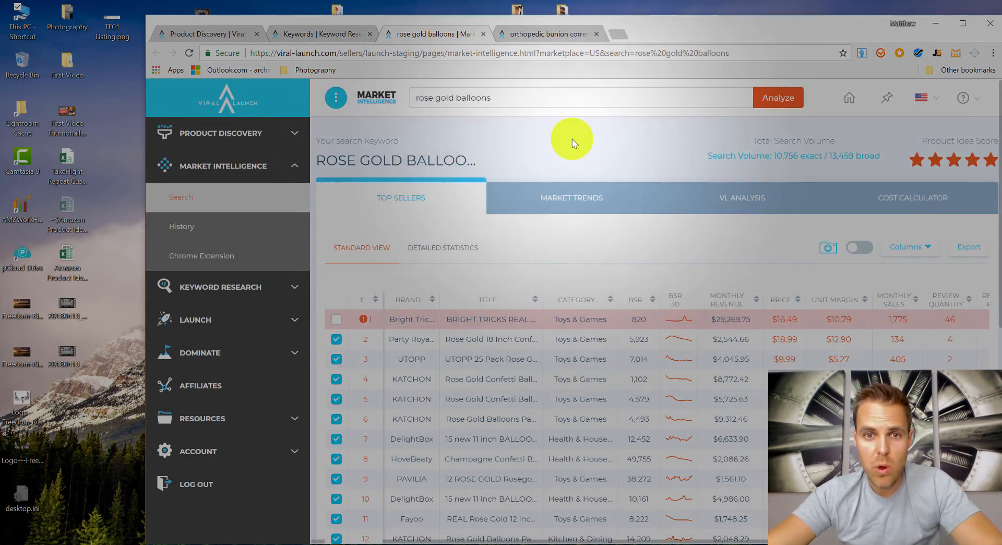
left_click_drag(496, 98, 412, 97)
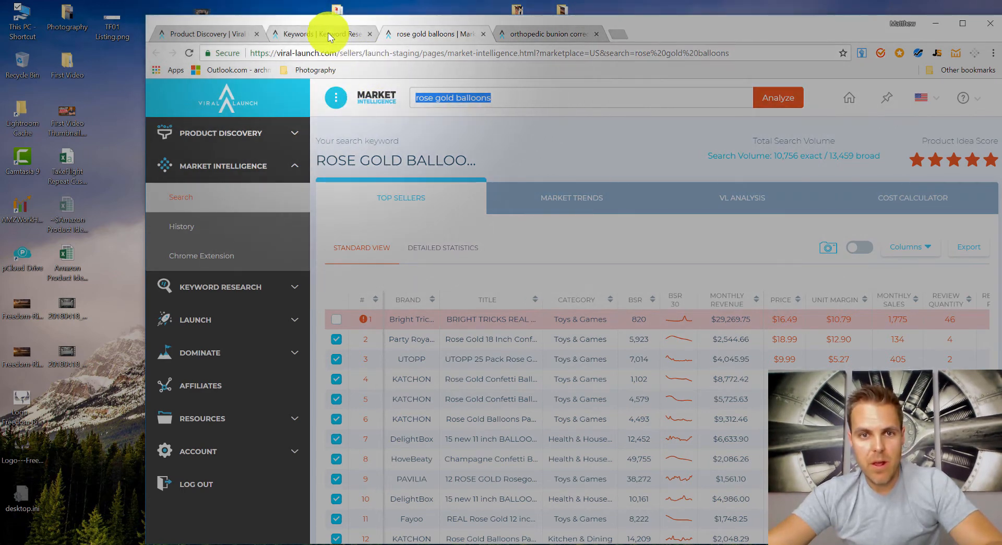
left_click(329, 37)
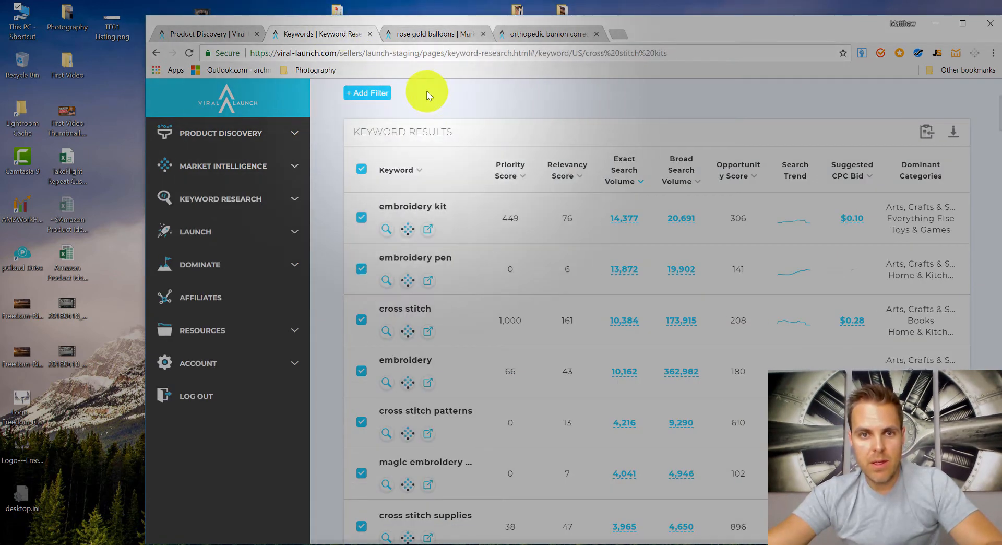
scroll(425, 94, "up", 5)
left_click_drag(501, 98, 414, 96)
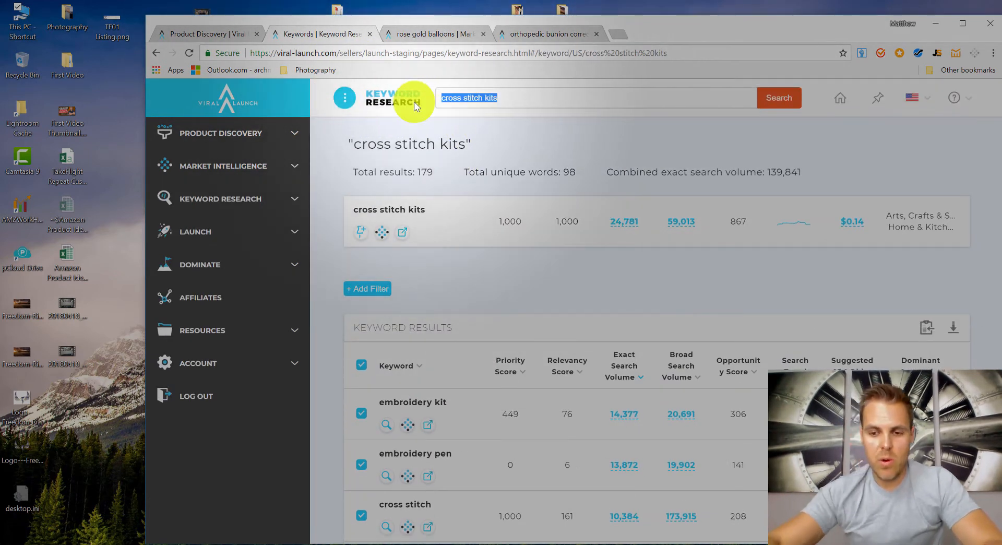
key("Return")
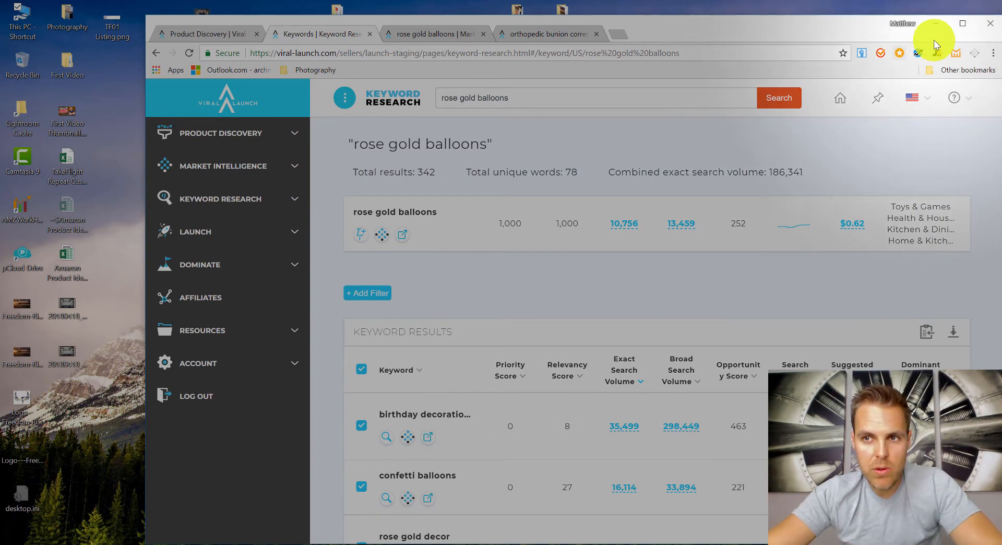
Step: Maximize the browser window and examine the keywords related to rose gold balloons with their search volumes and relevancy scores
left_click(960, 23)
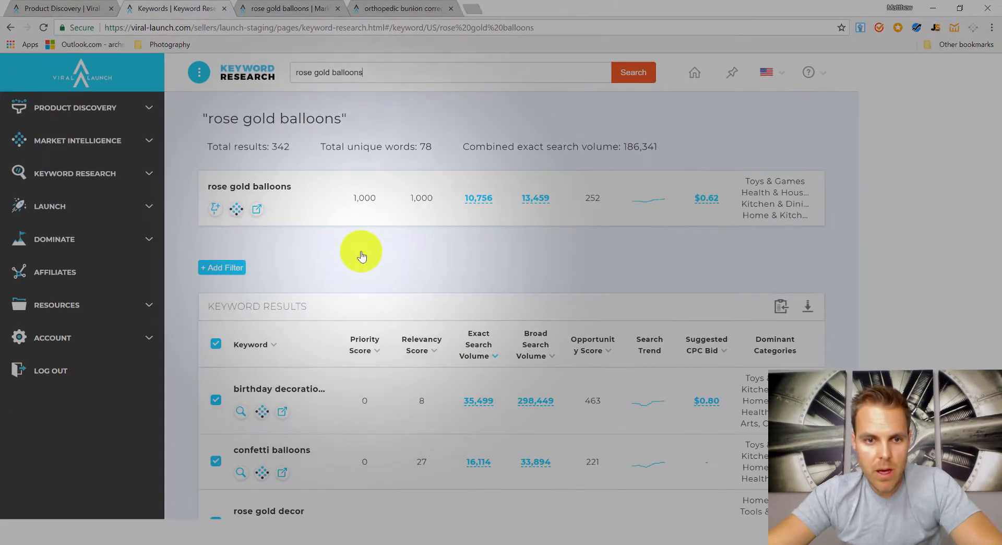
scroll(310, 351, "down", 2)
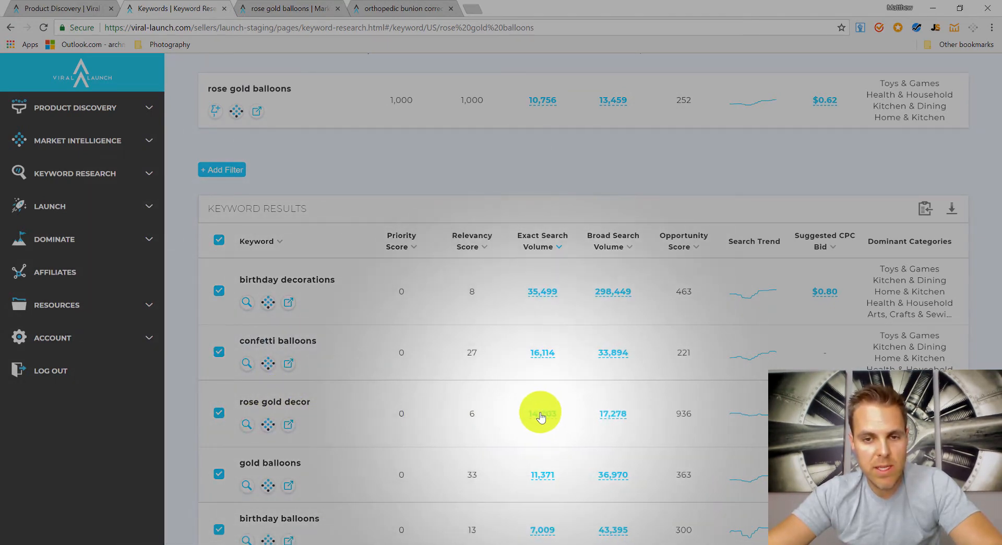
scroll(510, 214, "up", 2)
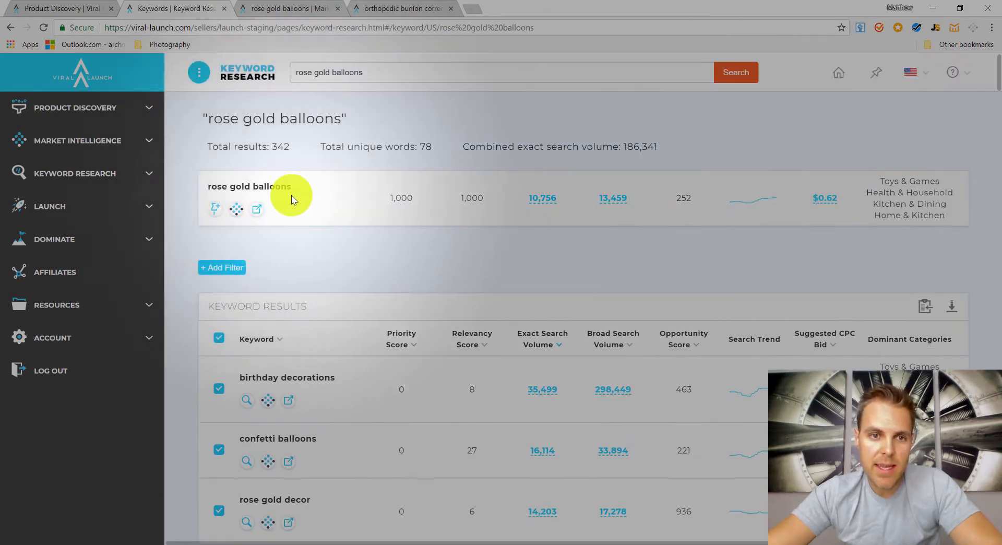
scroll(254, 220, "down", 2)
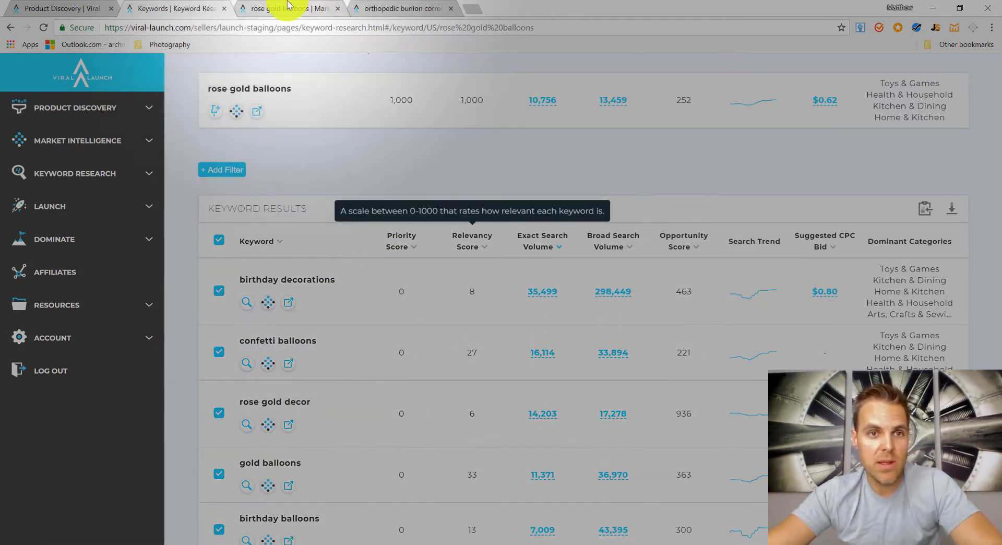
Step: Review the detailed statistics and the top sellers list in the Market Intelligence report for rose gold balloons
left_click(291, 9)
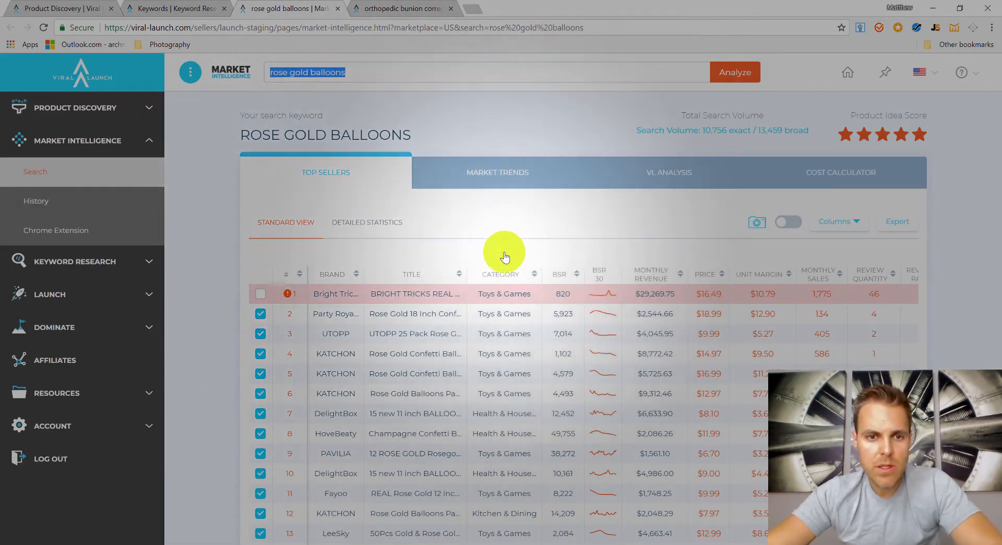
left_click(365, 223)
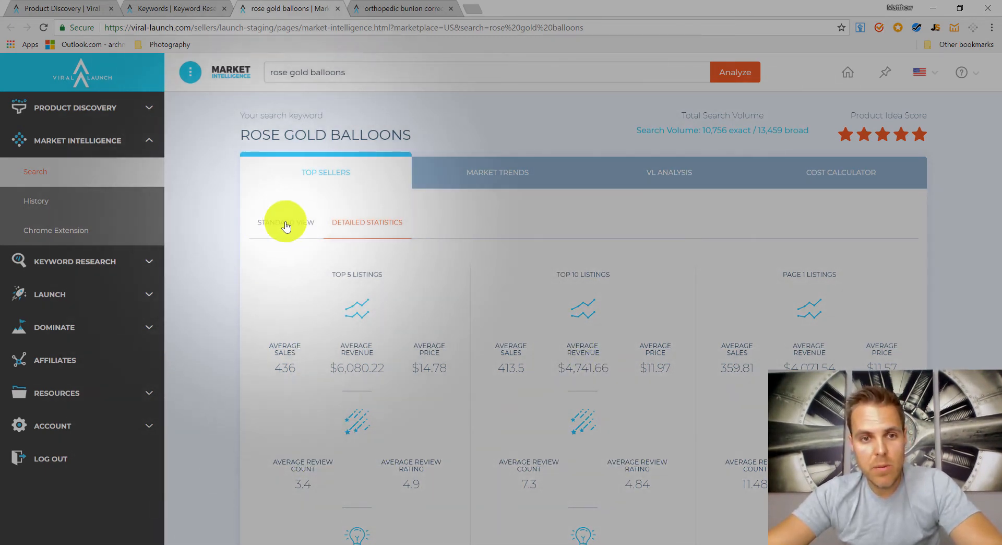
left_click(286, 224)
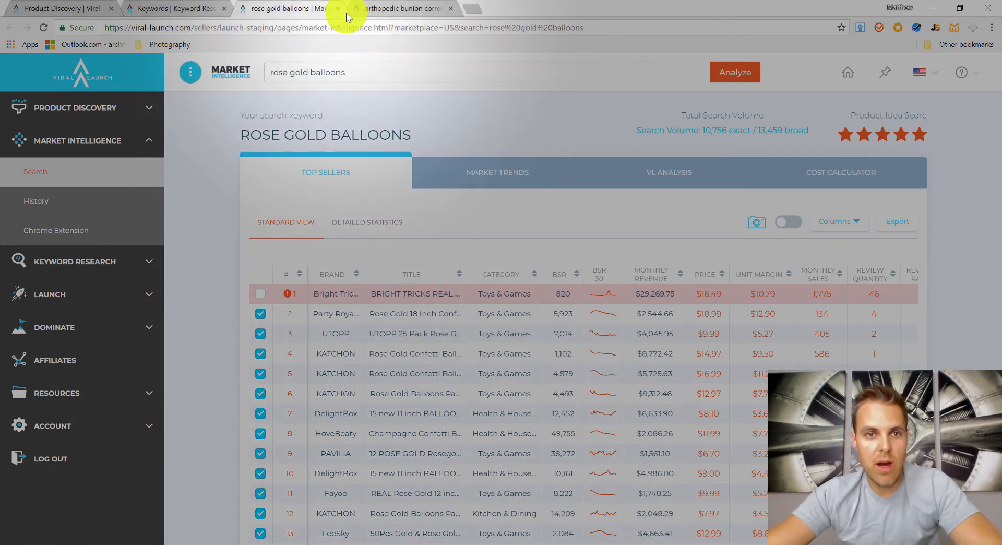
Step: Close the rose gold balloons report and search Keyword Research for "orthopedic bunion corrector" copied from its report
left_click(338, 9)
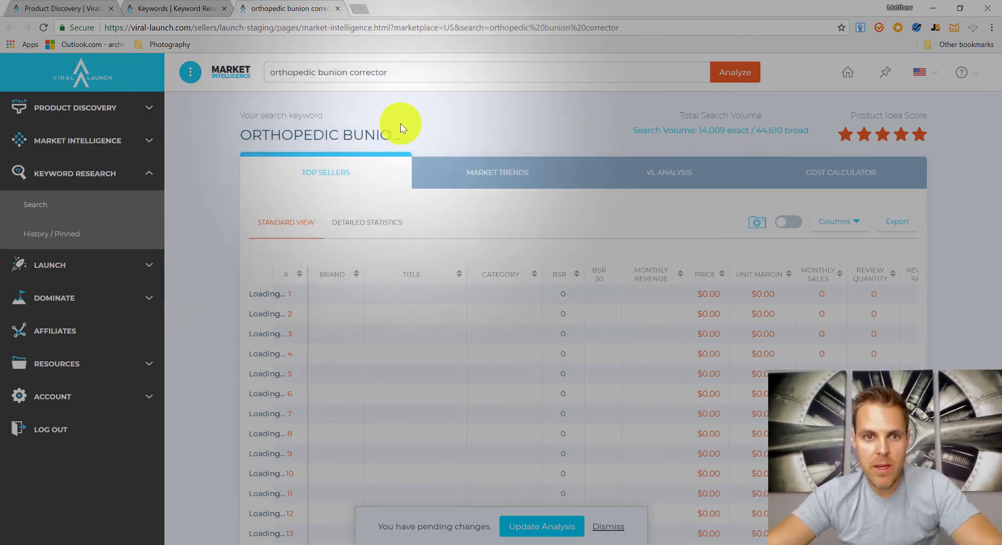
left_click_drag(402, 73, 267, 76)
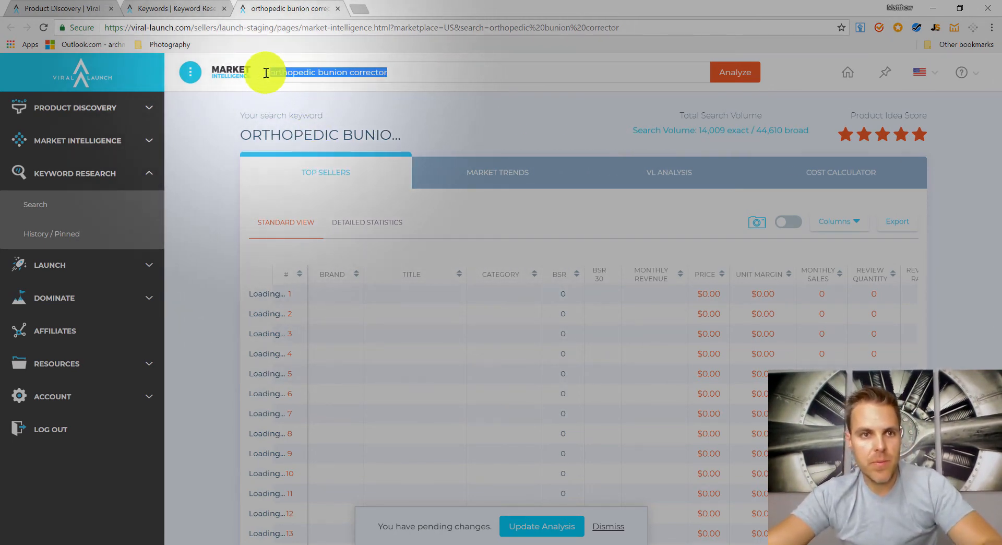
left_click(195, 9)
scroll(392, 99, "up", 2)
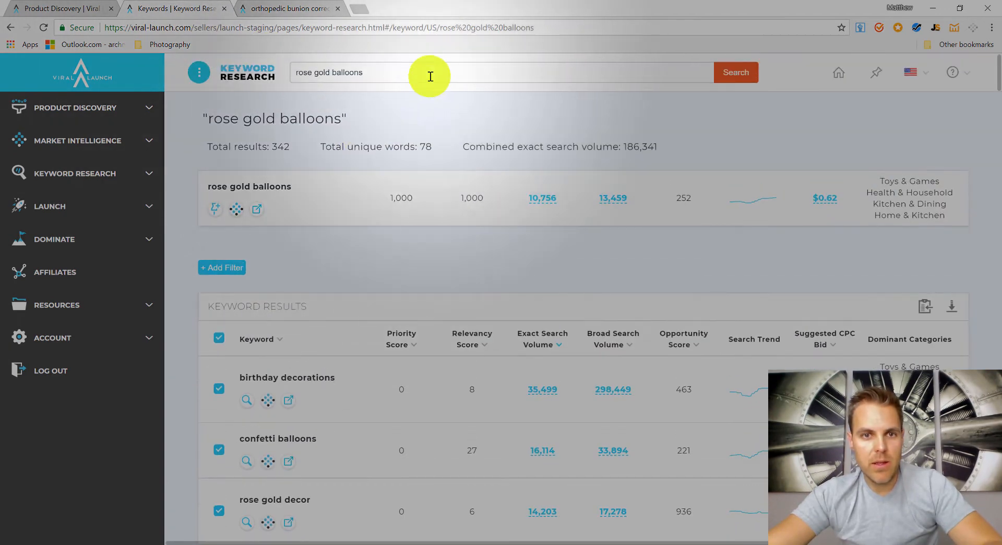
left_click_drag(431, 77, 201, 71)
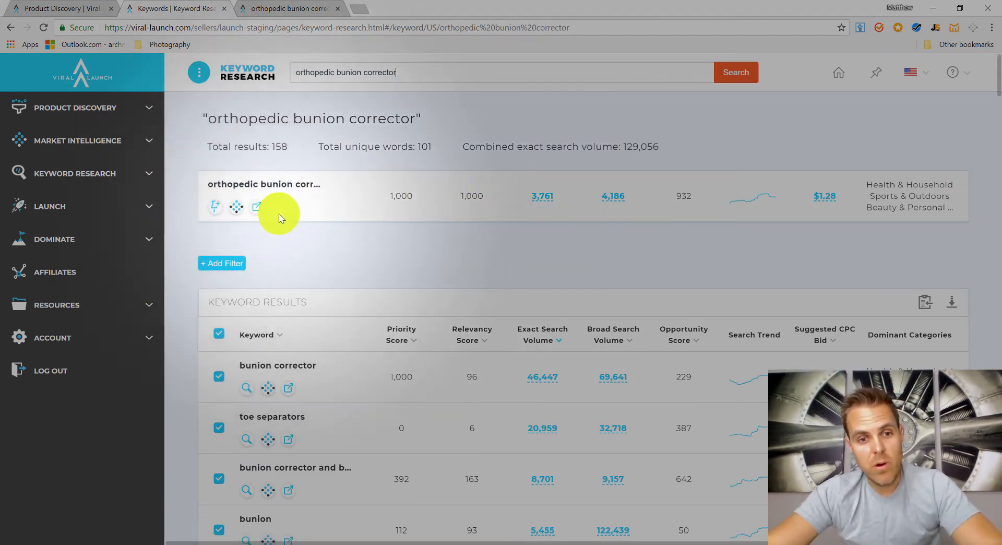
Step: Open a Market Intelligence report for the related keyword "bunion corrector"
scroll(483, 152, "down", 2)
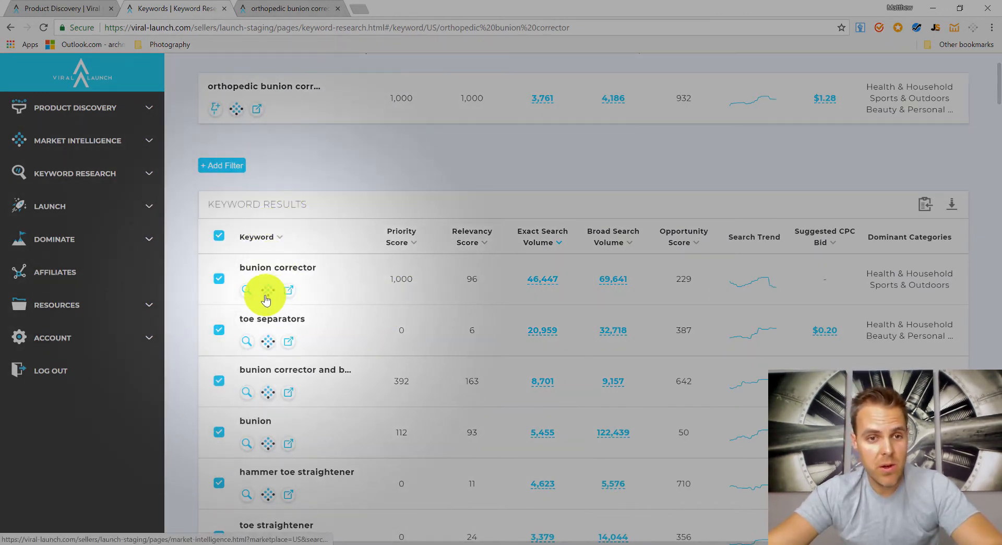
left_click(308, 304)
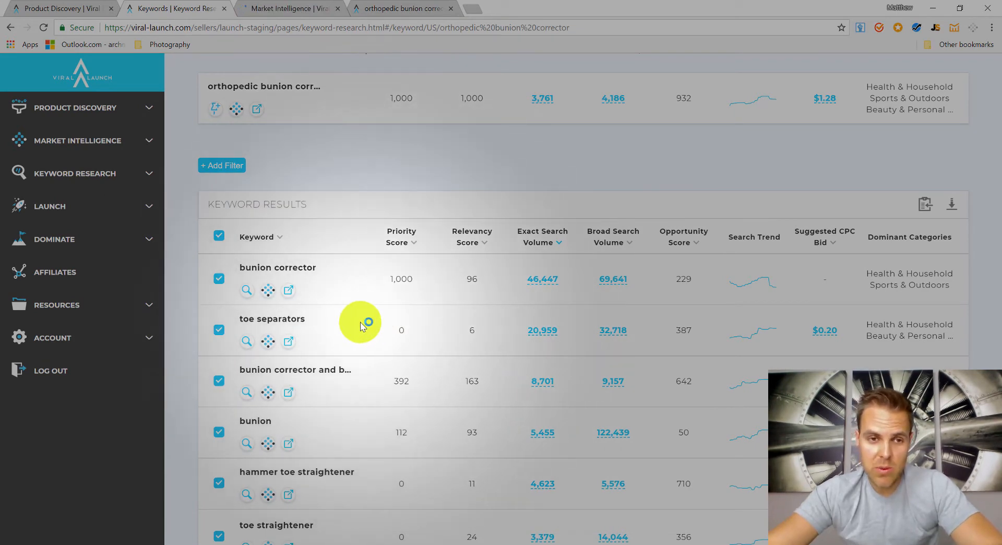
Step: Open a Market Intelligence report for the related keyword "toe separators" and close the orthopedic bunion corrector report
right_click(266, 349)
left_click(303, 356)
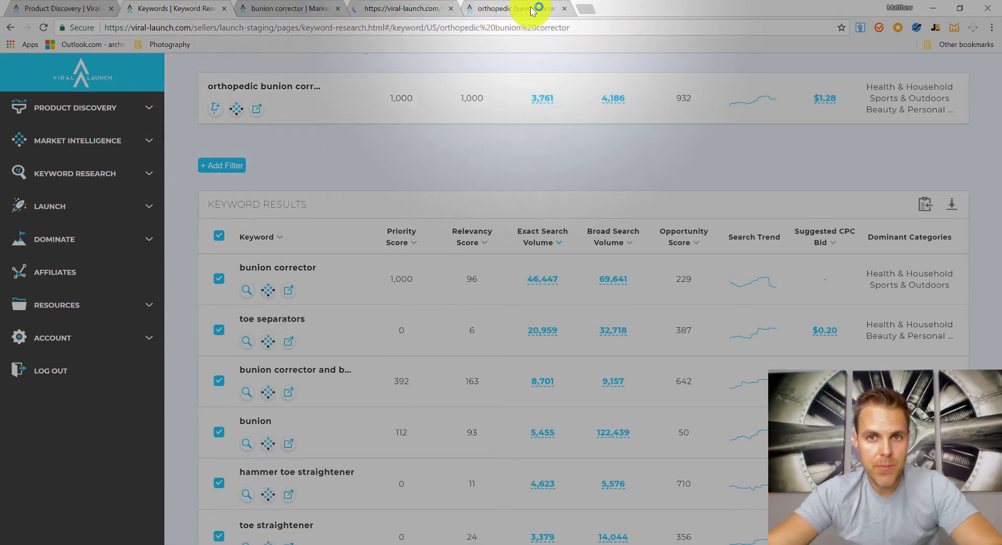
left_click(564, 9)
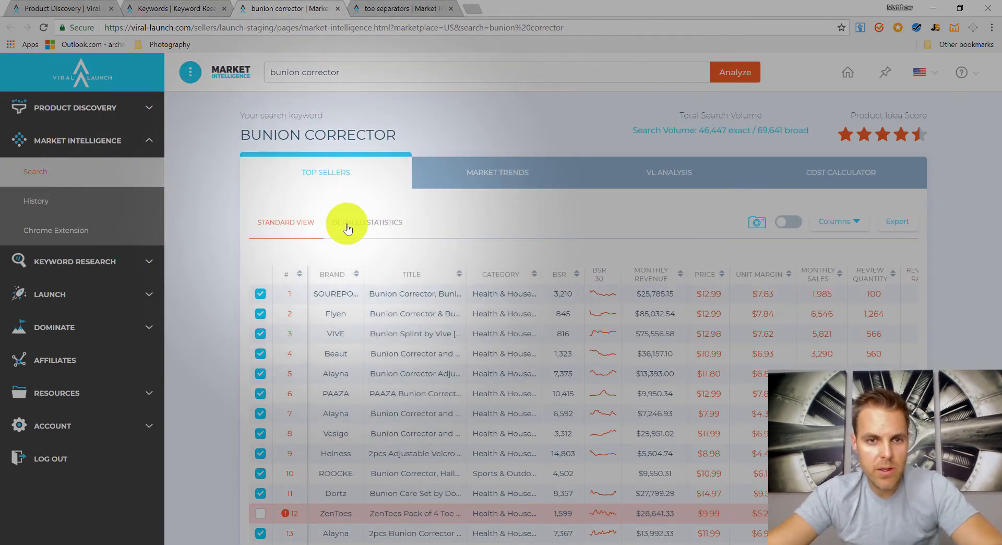
Step: Review the average sales, revenue, price and review counts in the bunion corrector report's detailed statistics
left_click(347, 228)
scroll(371, 259, "down", 2)
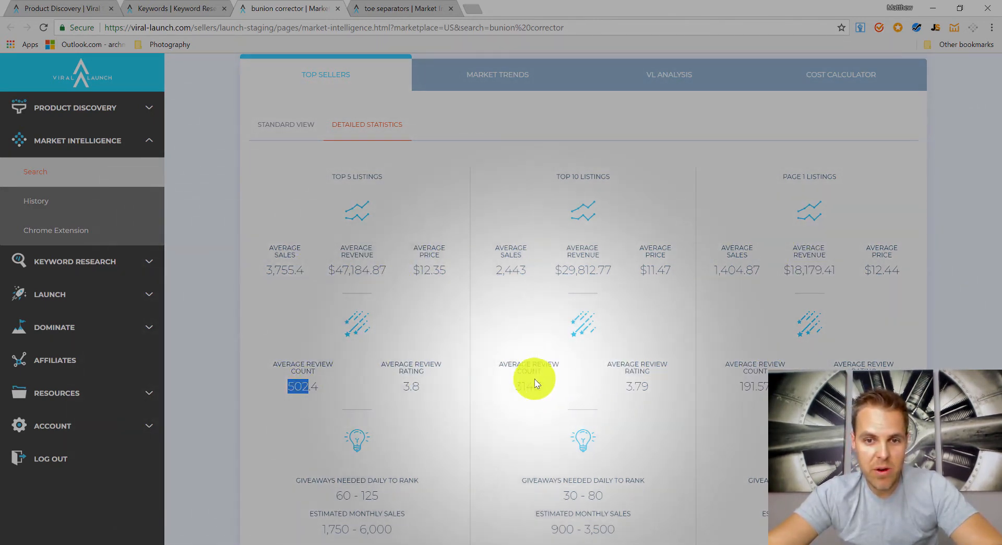
scroll(639, 397, "up", 2)
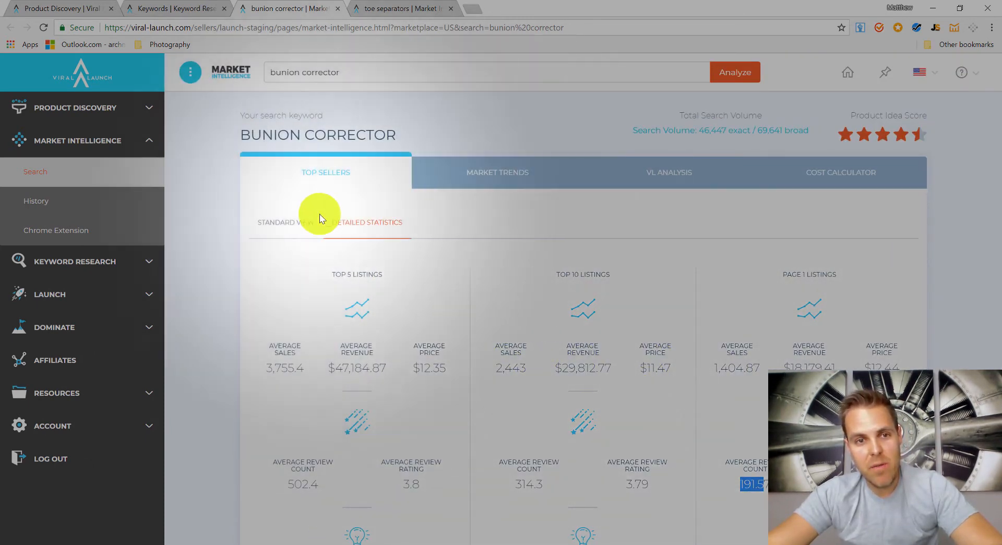
Step: Sort the bunion corrector top sellers by review quantity, lowest first, and compare the listings with the detailed statistics
left_click(279, 225)
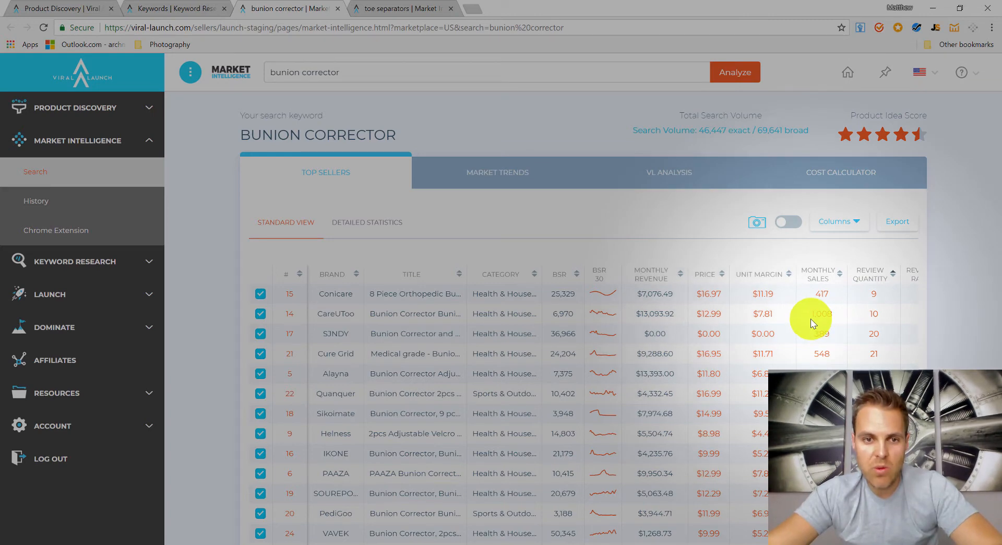
scroll(810, 322, "down", 2)
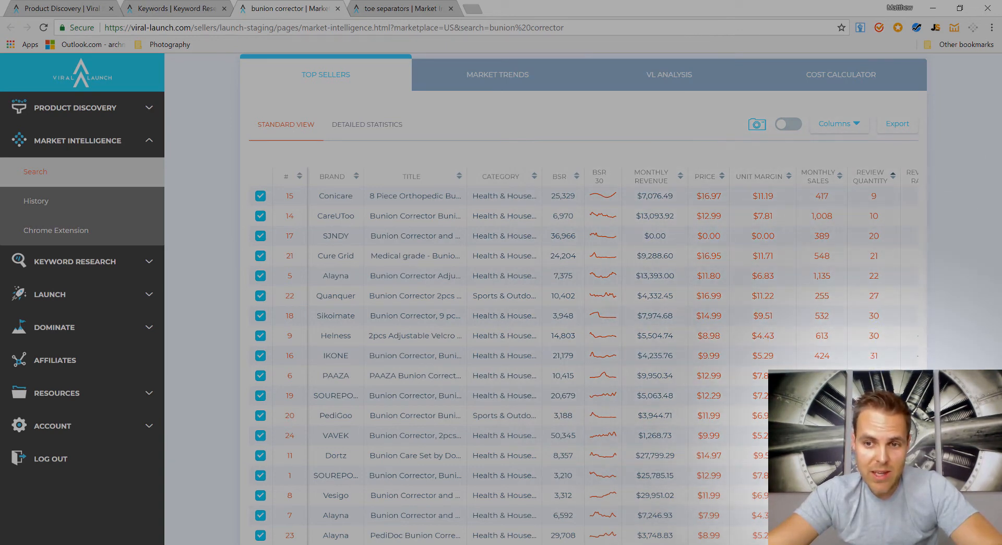
scroll(503, 290, "down", 4)
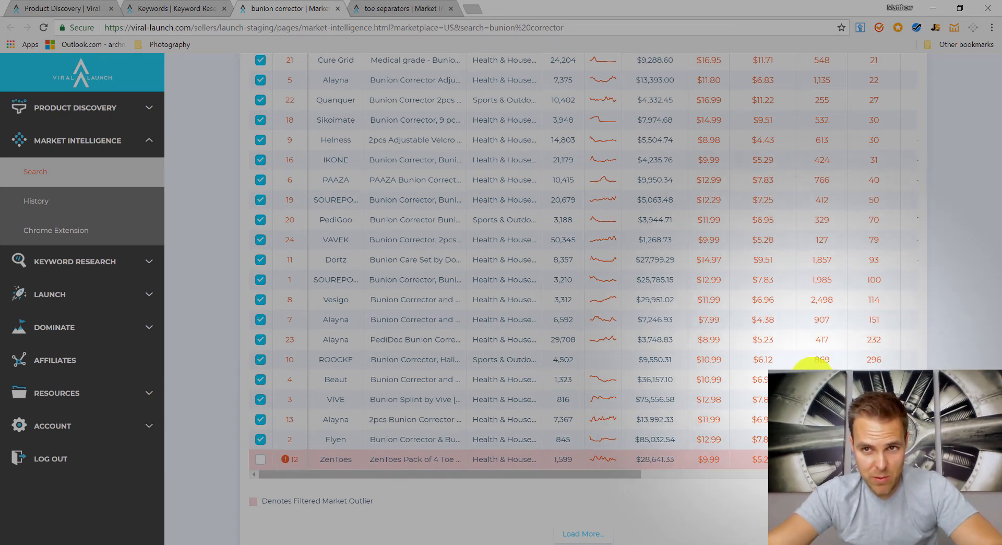
scroll(737, 351, "up", 4)
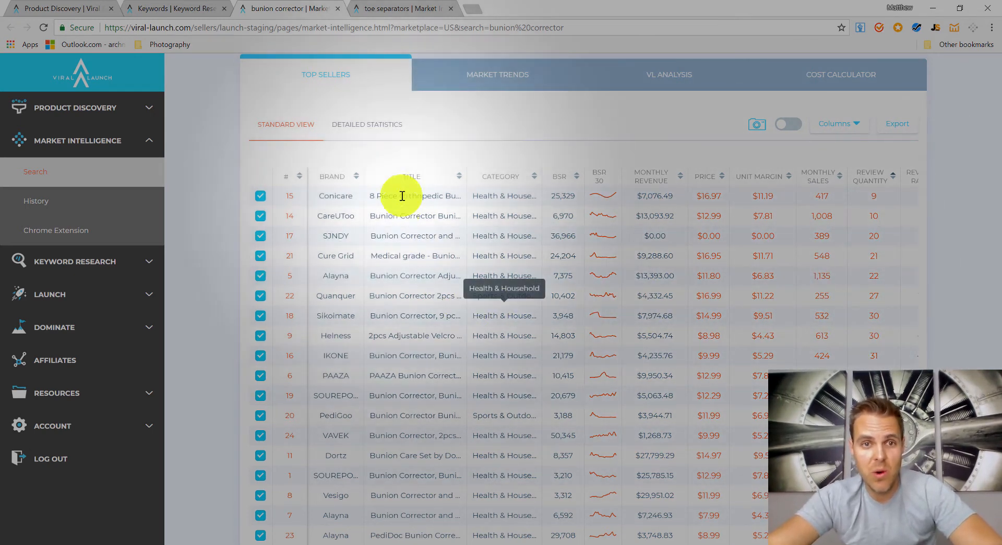
left_click(364, 123)
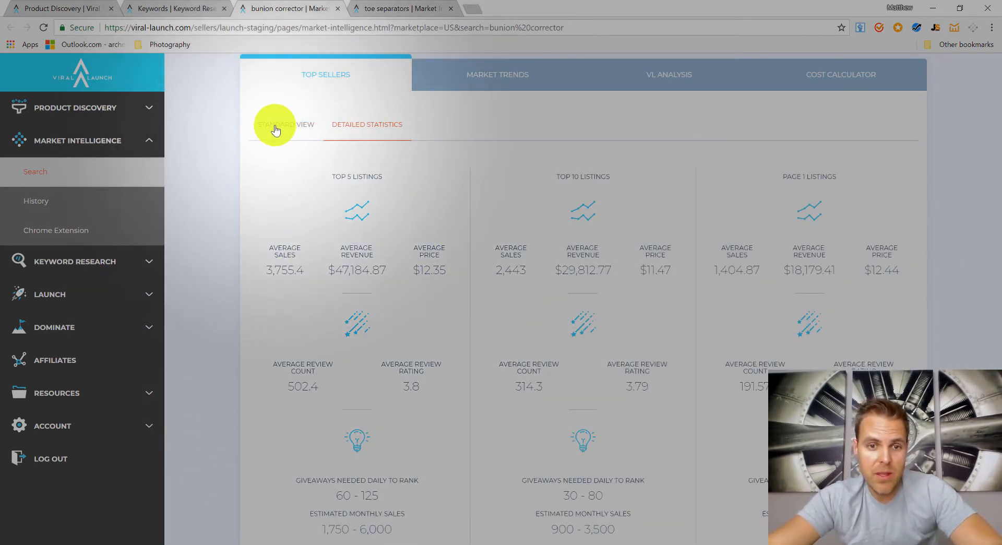
left_click(276, 130)
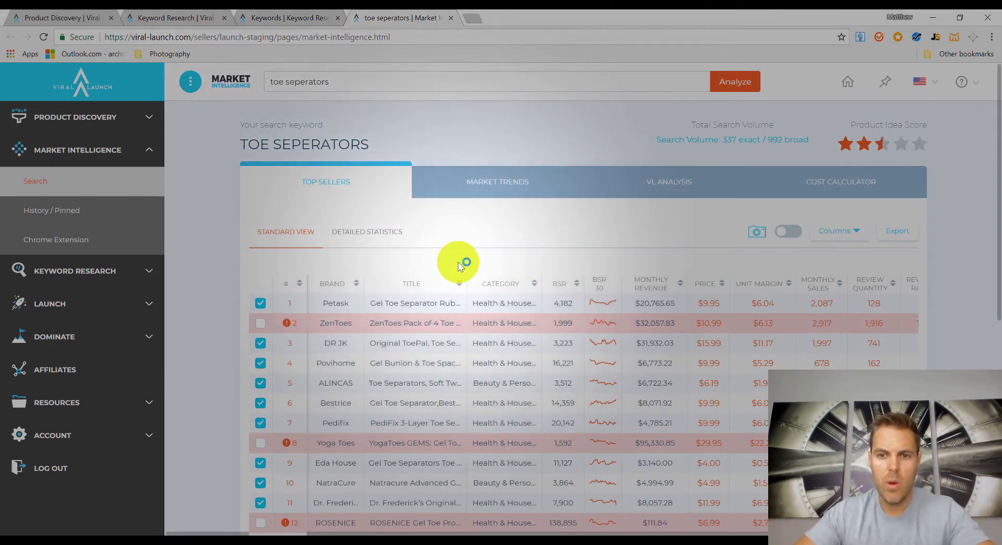
Step: Review the detailed statistics for "toe seperators" and sort its top sellers by review quantity
left_click(379, 232)
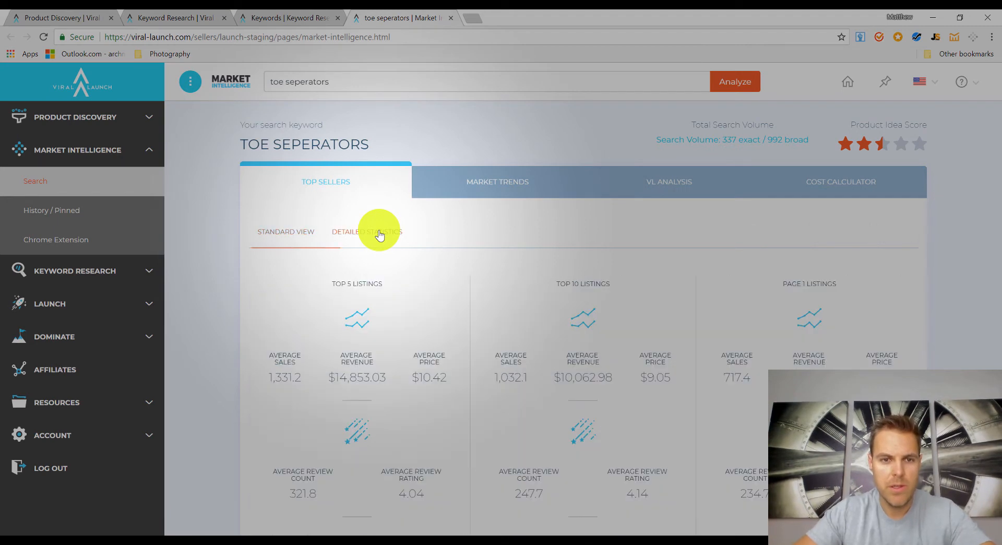
scroll(386, 306, "down", 3)
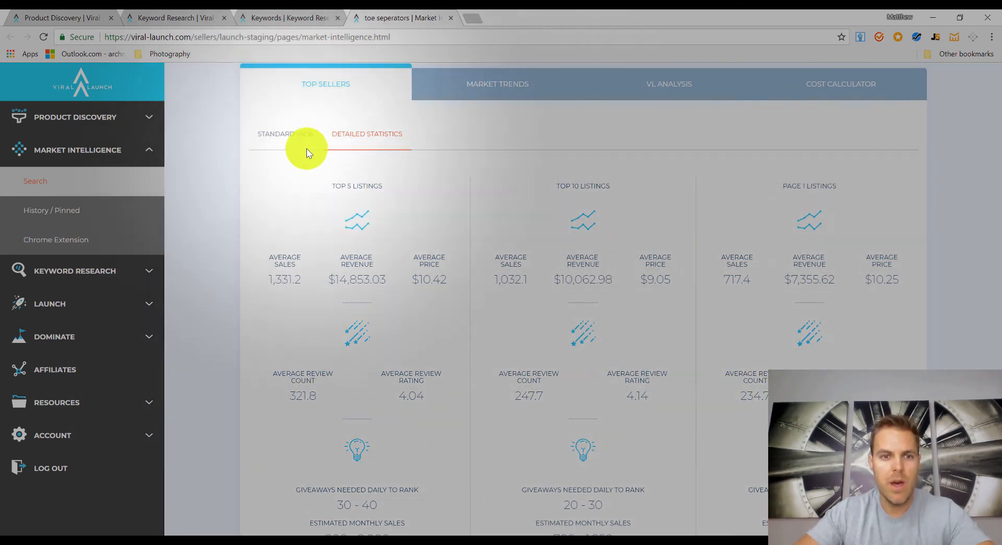
left_click(280, 137)
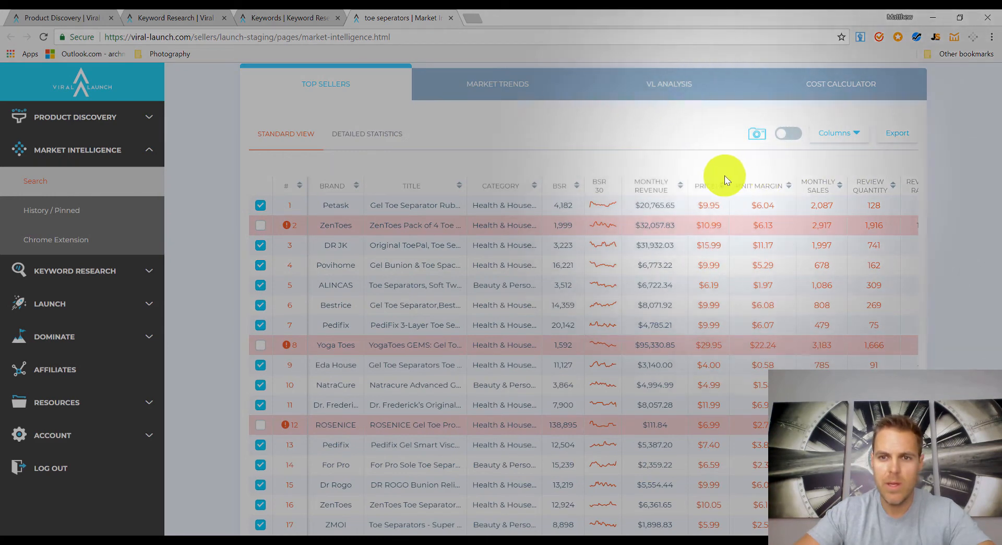
left_click(890, 191)
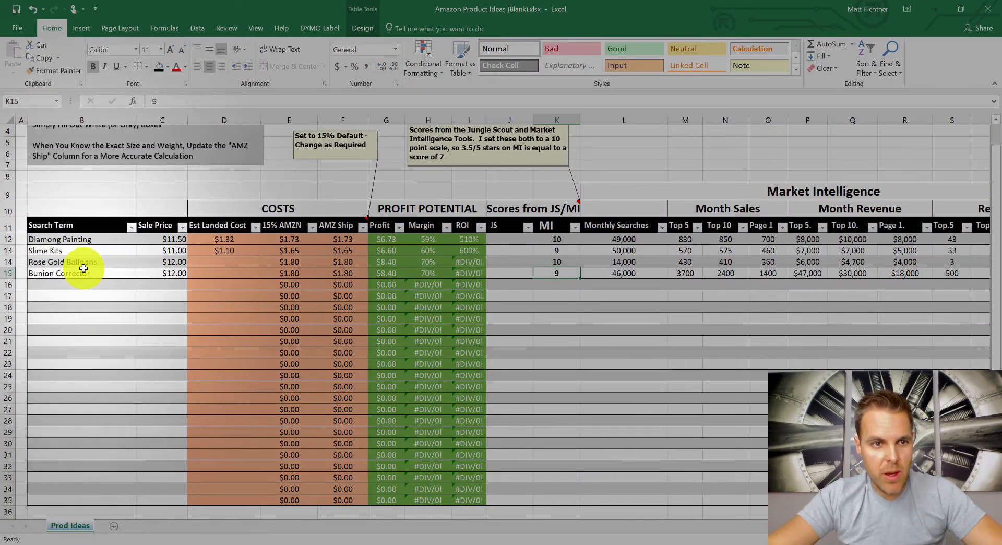
Step: In the Excel product ideas workbook, compare revenue per review for Bunion Corrector and Rose Gold Balloons, checking the balloons' reviews and monthly revenue
left_click(69, 272)
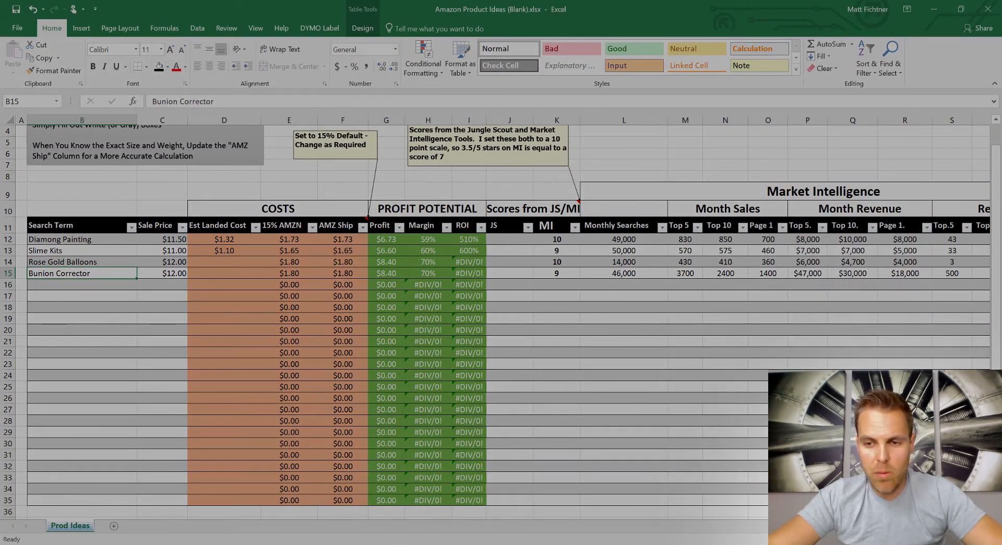
scroll(501, 314, "right", 5)
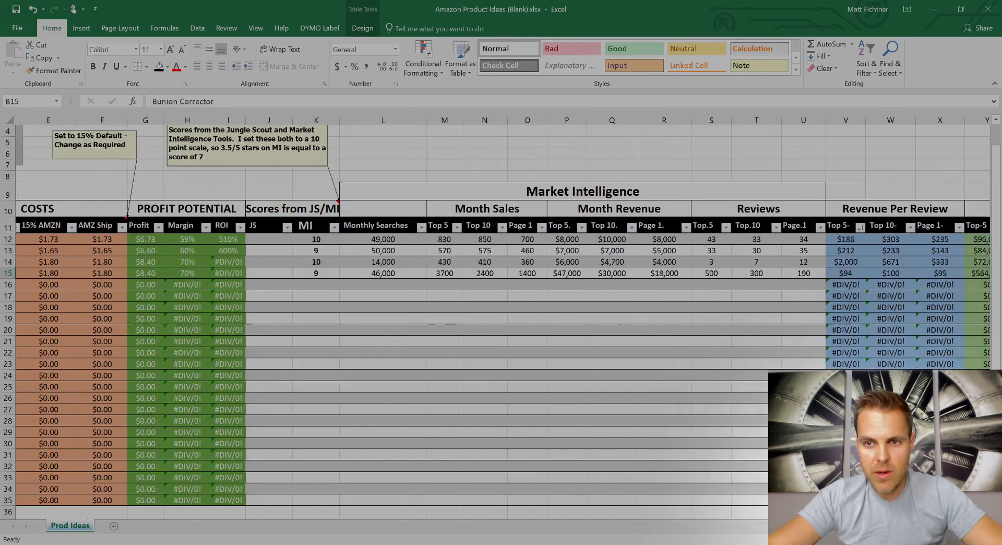
left_click_drag(845, 526, 877, 526)
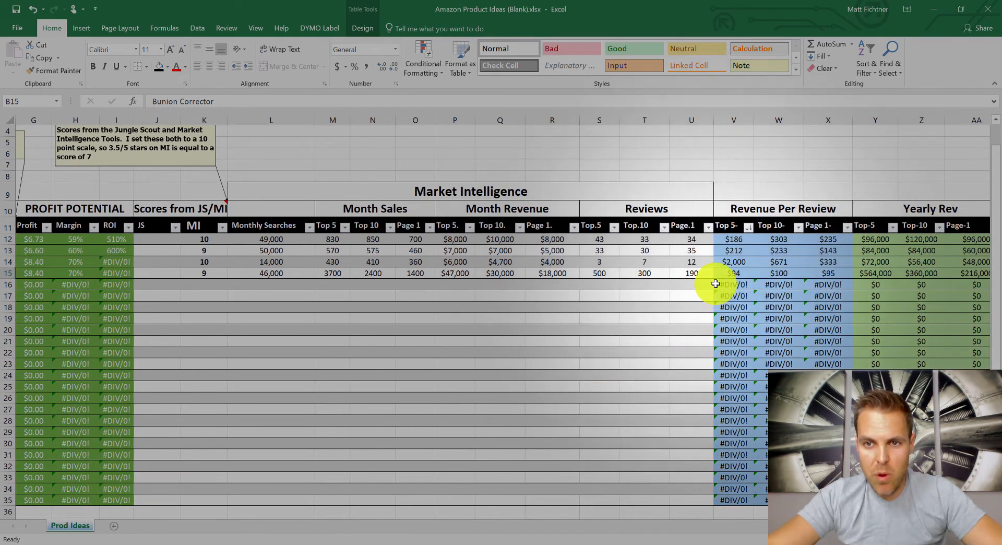
left_click(736, 262)
left_click(778, 263)
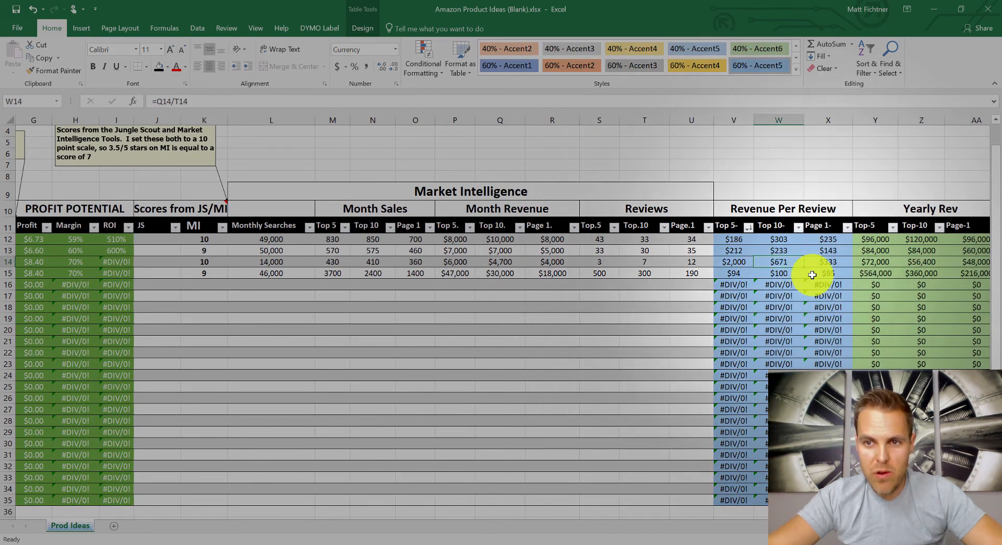
left_click(828, 260)
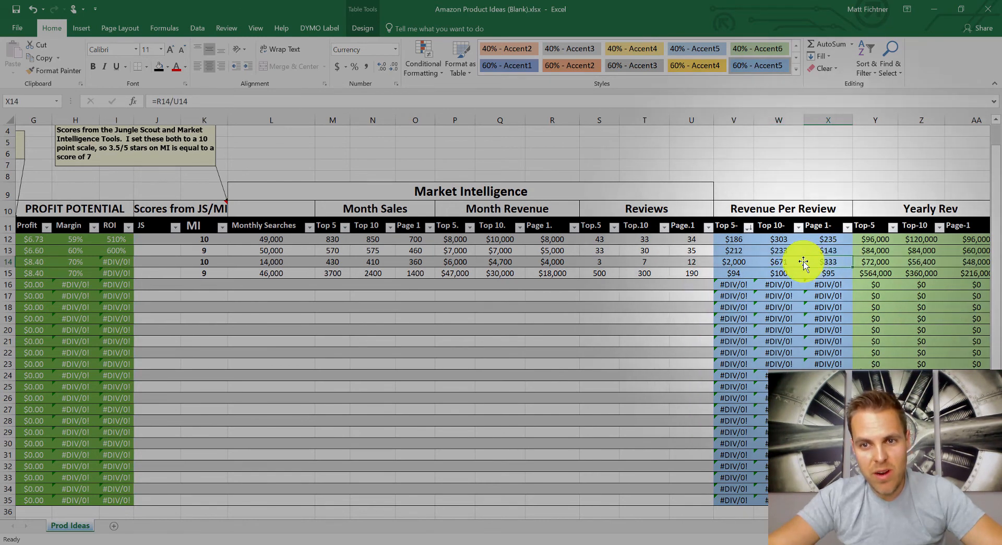
left_click_drag(600, 261, 698, 266)
left_click_drag(454, 263, 549, 260)
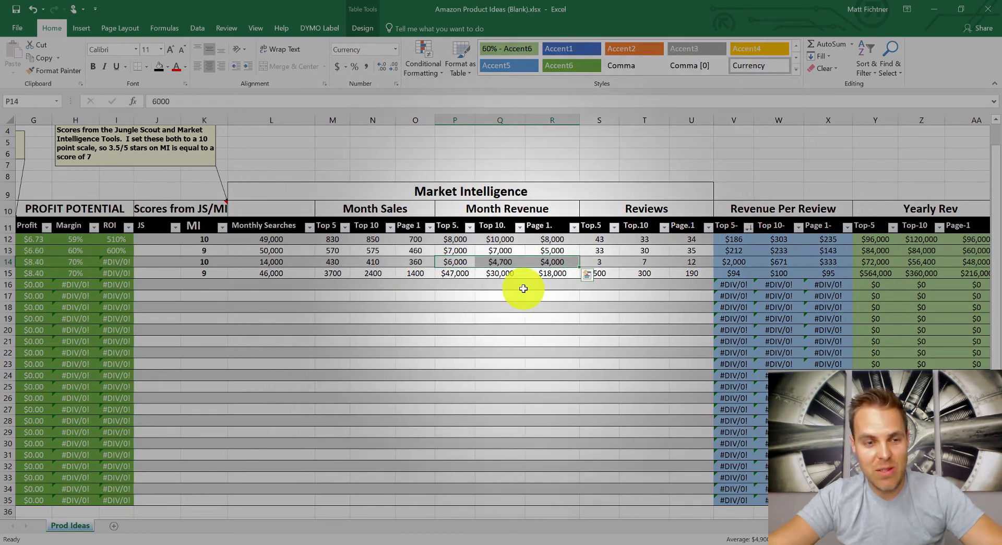
Step: Examine the yearly revenue and yearly profit columns of the product ideas table
key("Right")
key("Right")
key("Right")
key("Right")
key("Right")
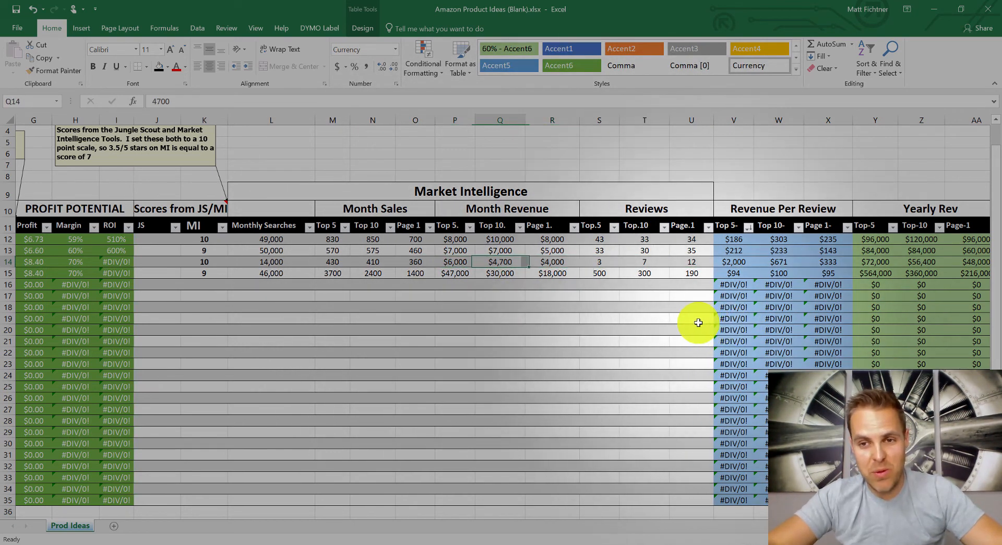
key("Right")
key("Down")
key("Down")
key("Right")
key("Right")
key("Right")
key("Right")
key("Right")
key("Right")
key("Right")
key("Right")
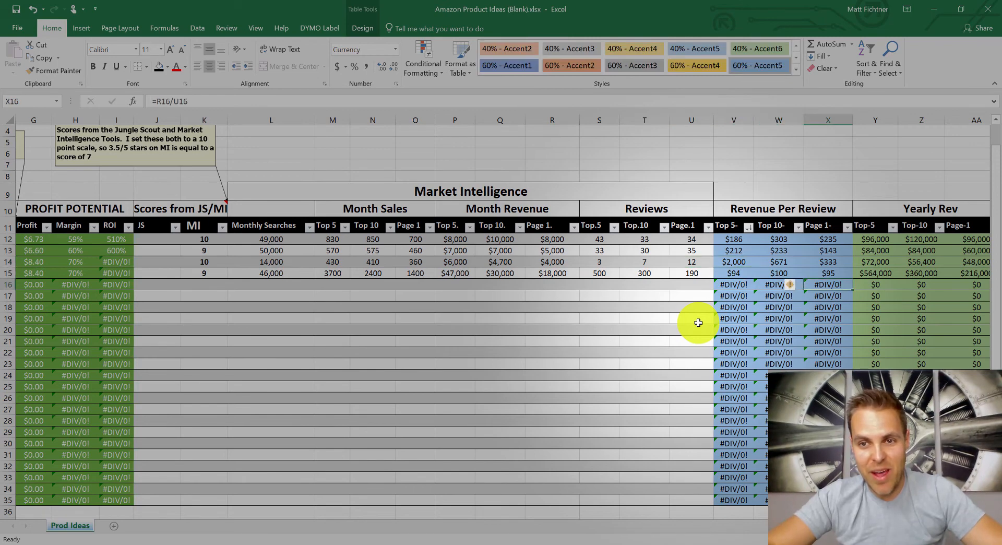
key("Right")
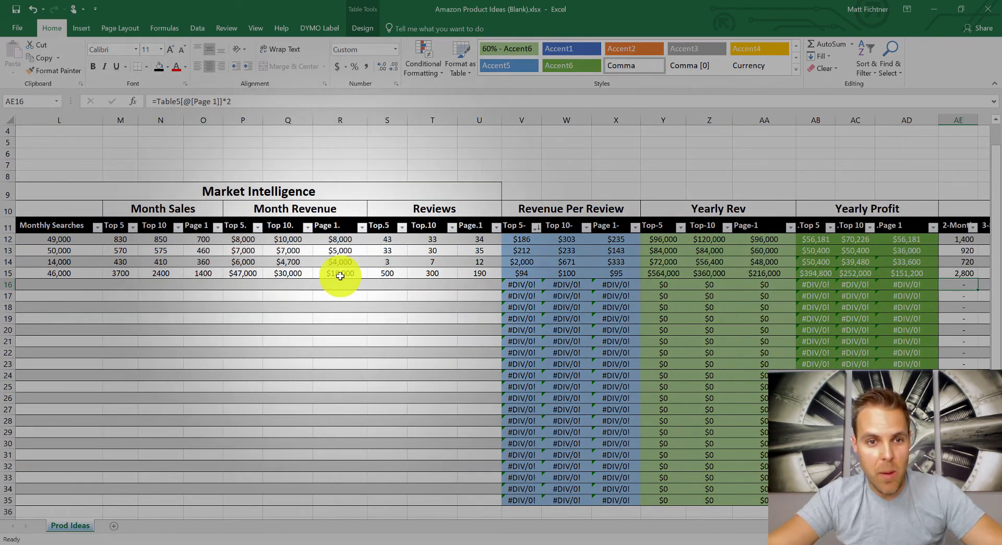
Step: Compare the Bunion Corrector's monthly revenue and sales figures with the Rose Gold Balloons row
left_click_drag(246, 273, 315, 270)
left_click_drag(129, 275, 197, 274)
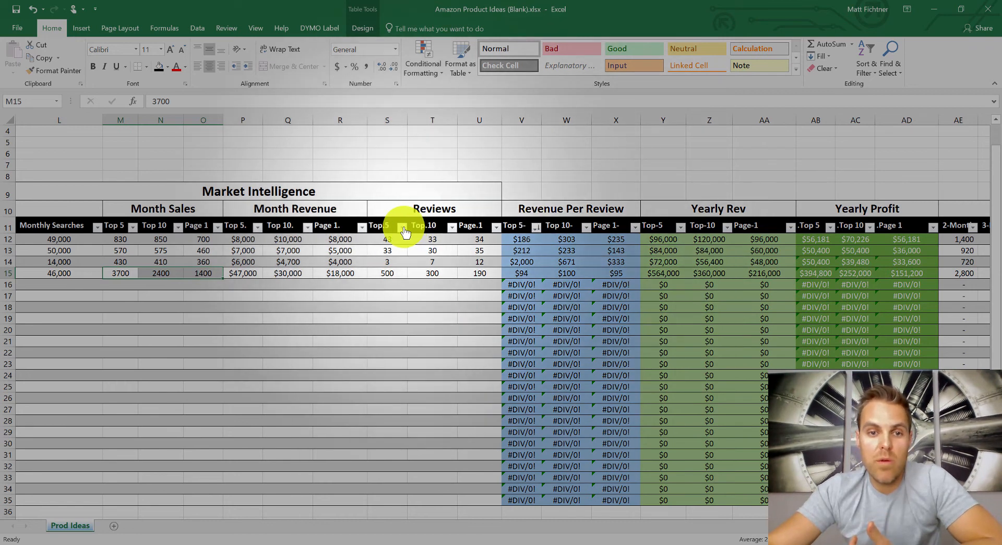
left_click(402, 226)
left_click(441, 303)
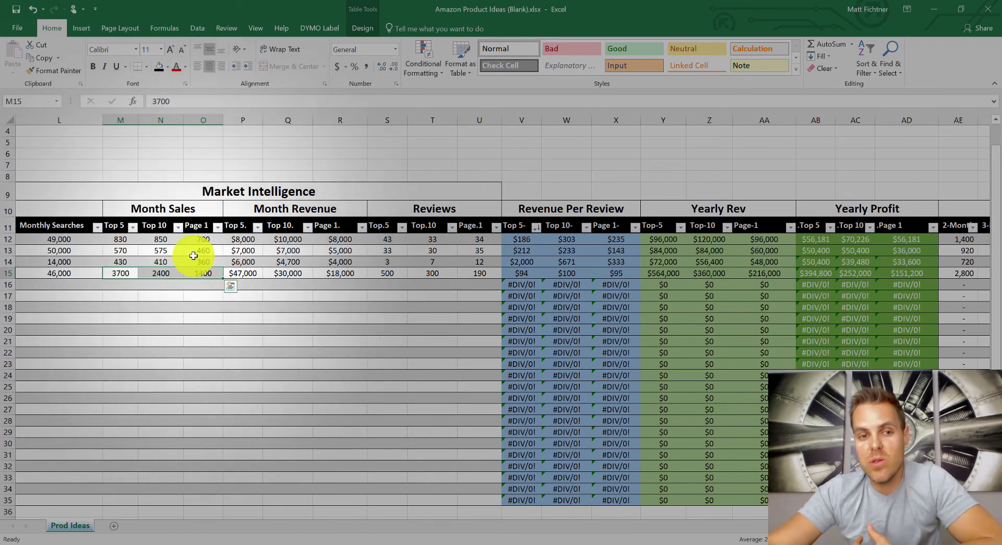
left_click(8, 262)
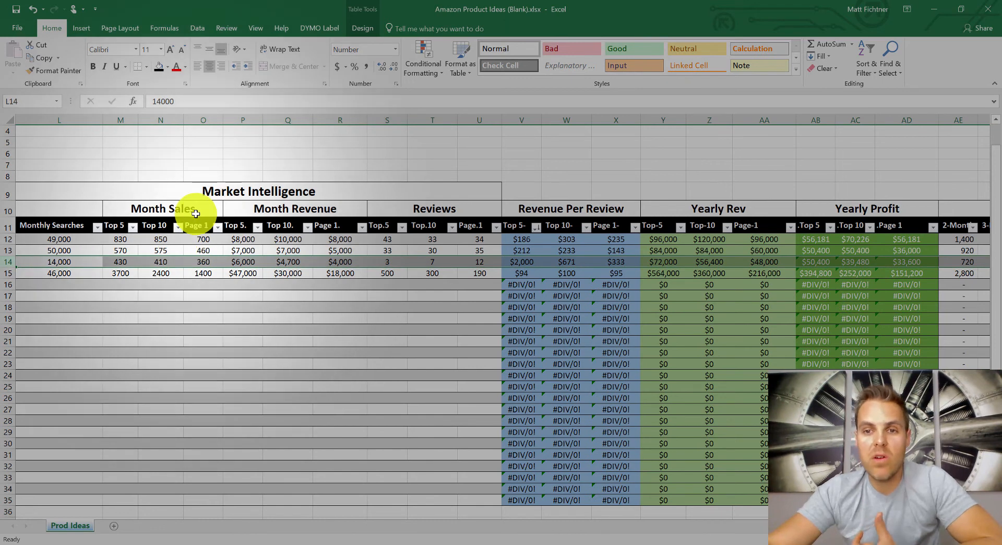